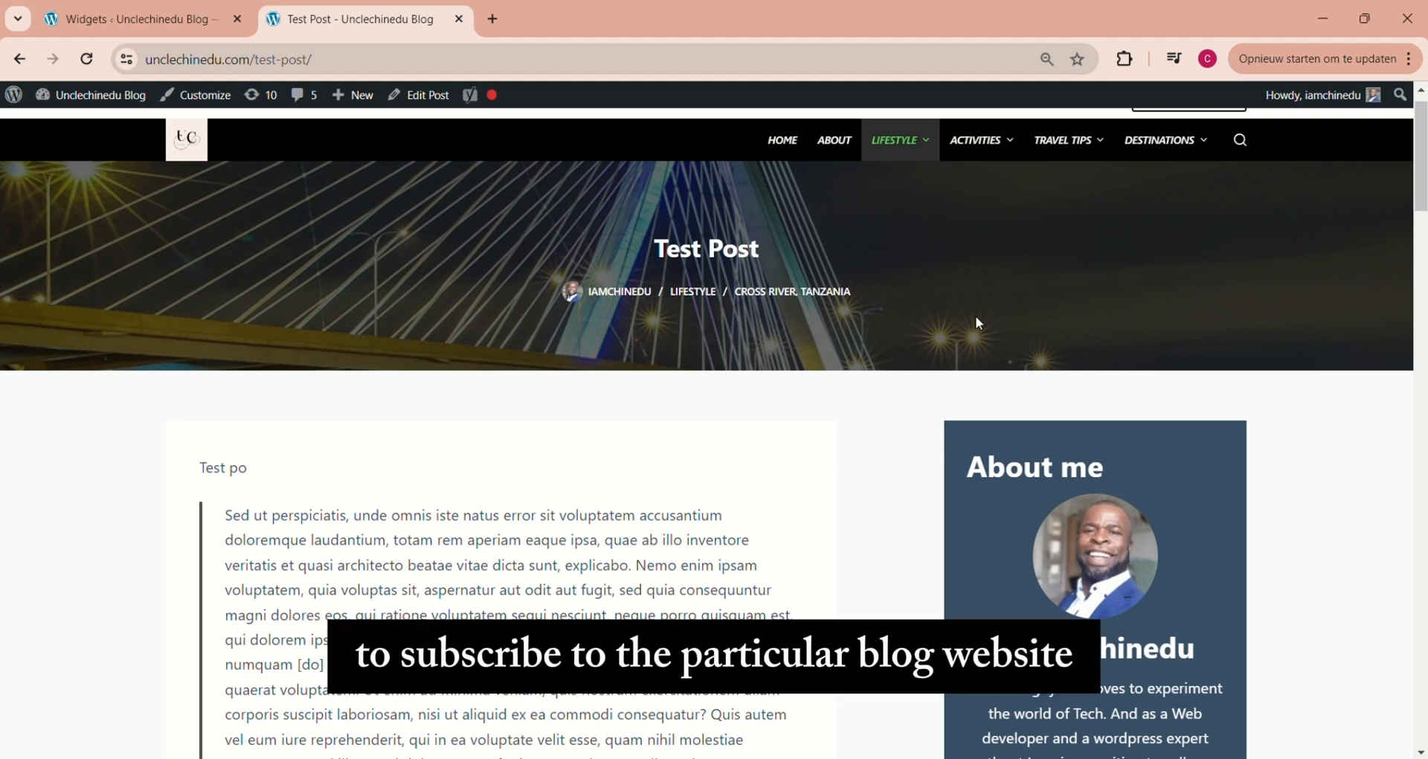
Go from the blog's front end to the WordPress dashboard and search for "newsletter" among new plugins to add
{"action": "left_click", "coordinate": [778, 152]}
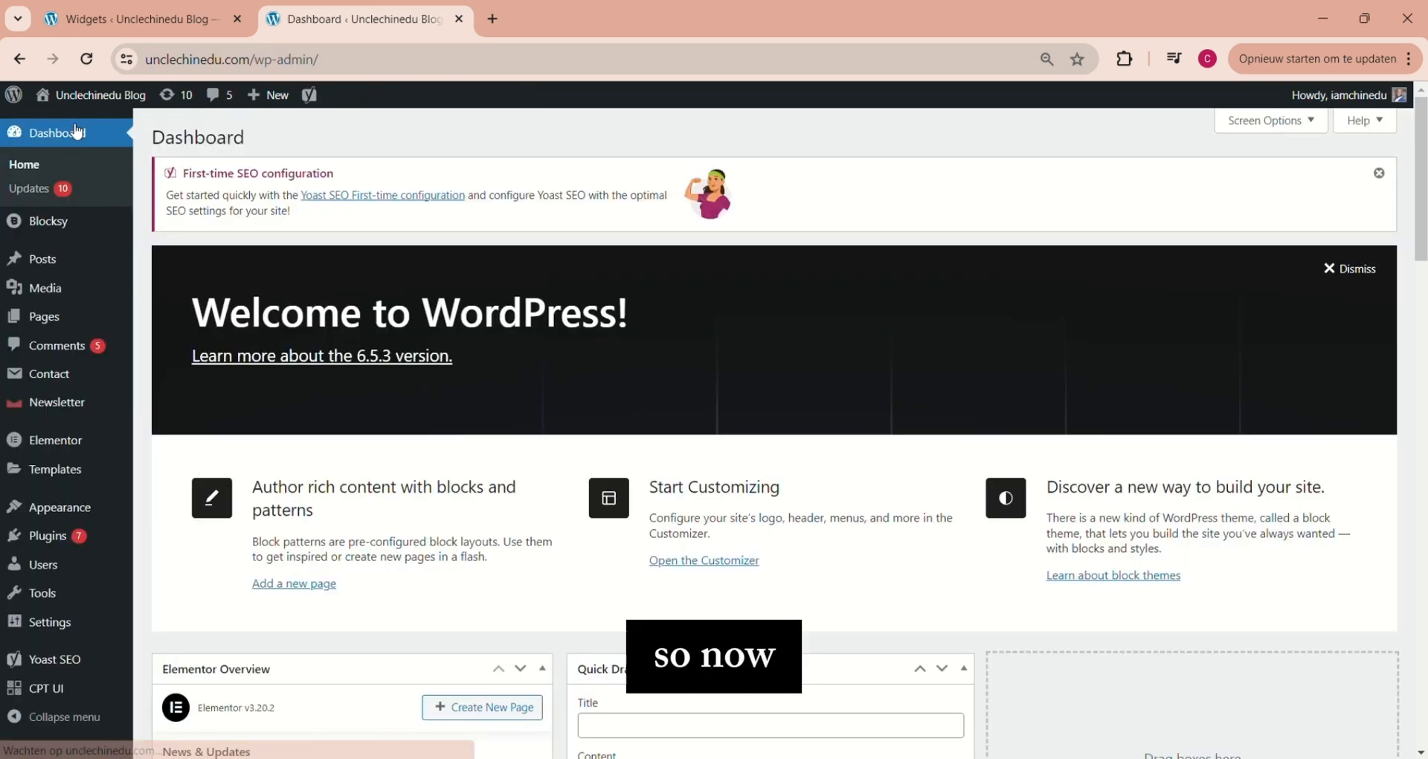
{"action": "left_click", "coordinate": [110, 162]}
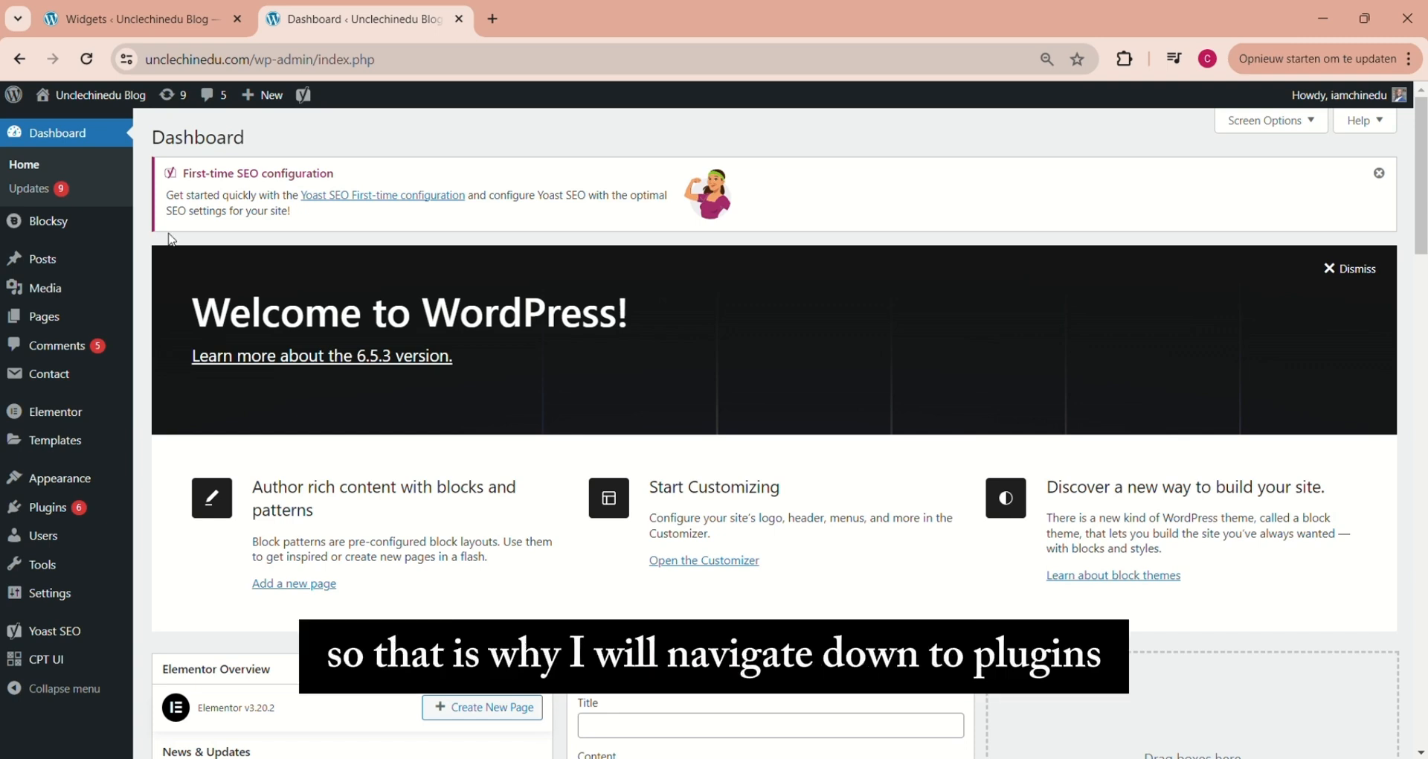
{"action": "mouse_move", "coordinate": [76, 411]}
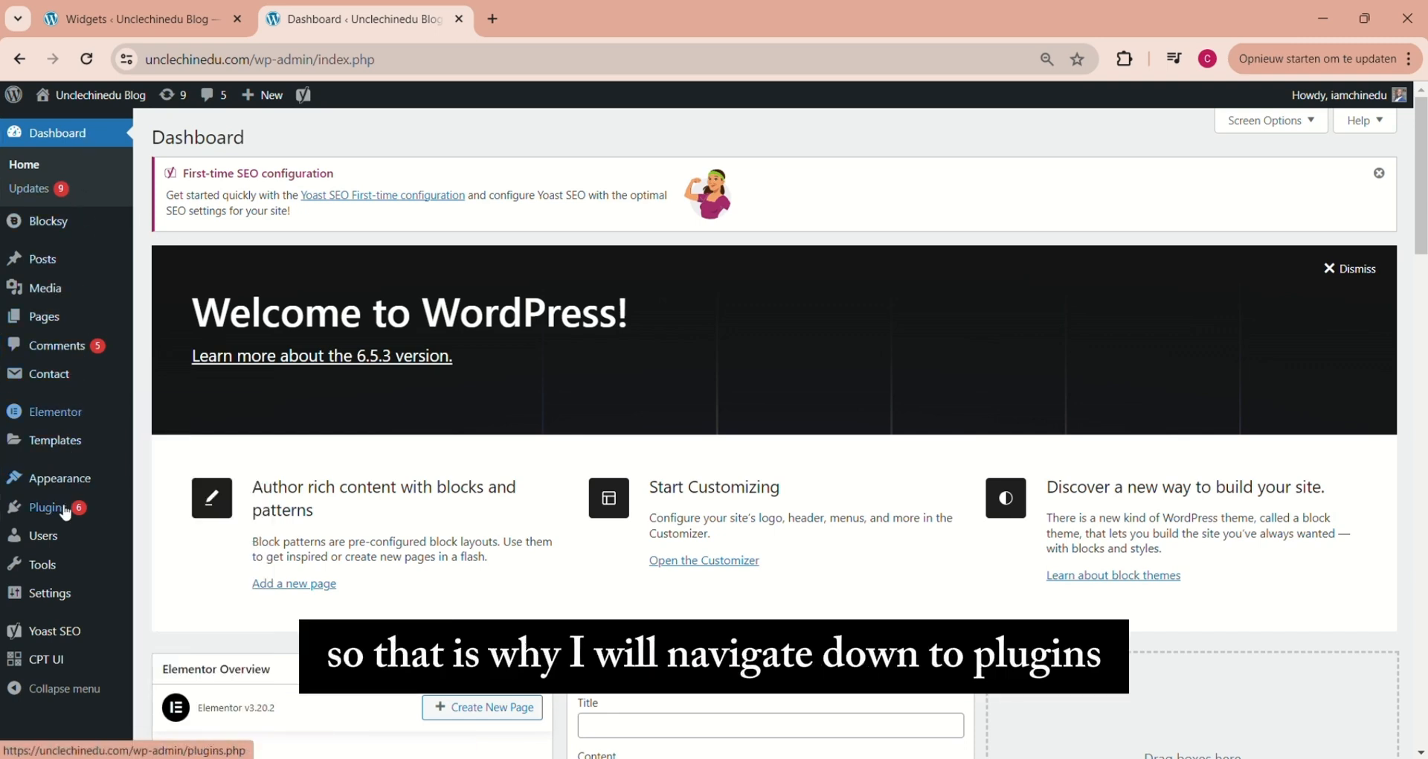
{"action": "mouse_move", "coordinate": [54, 517]}
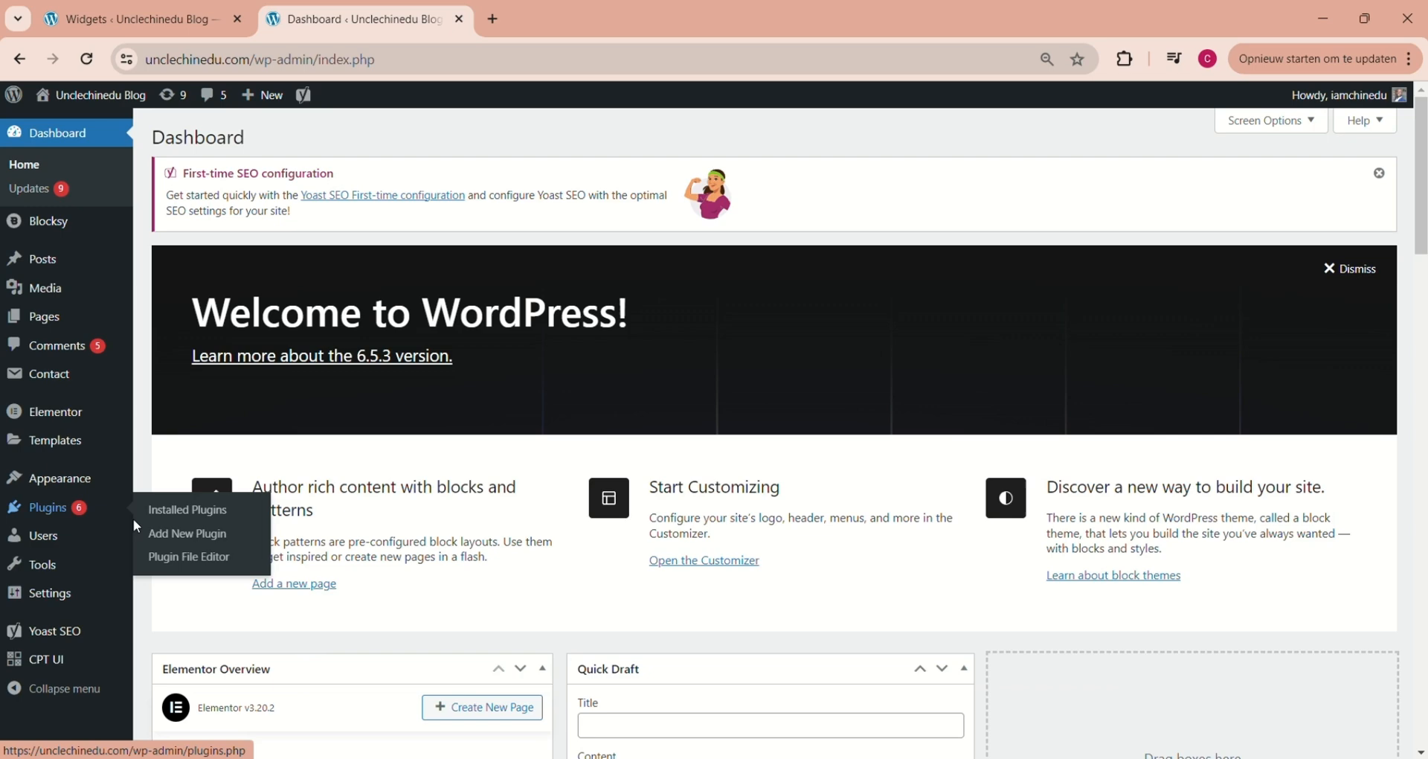
{"action": "left_click", "coordinate": [190, 535]}
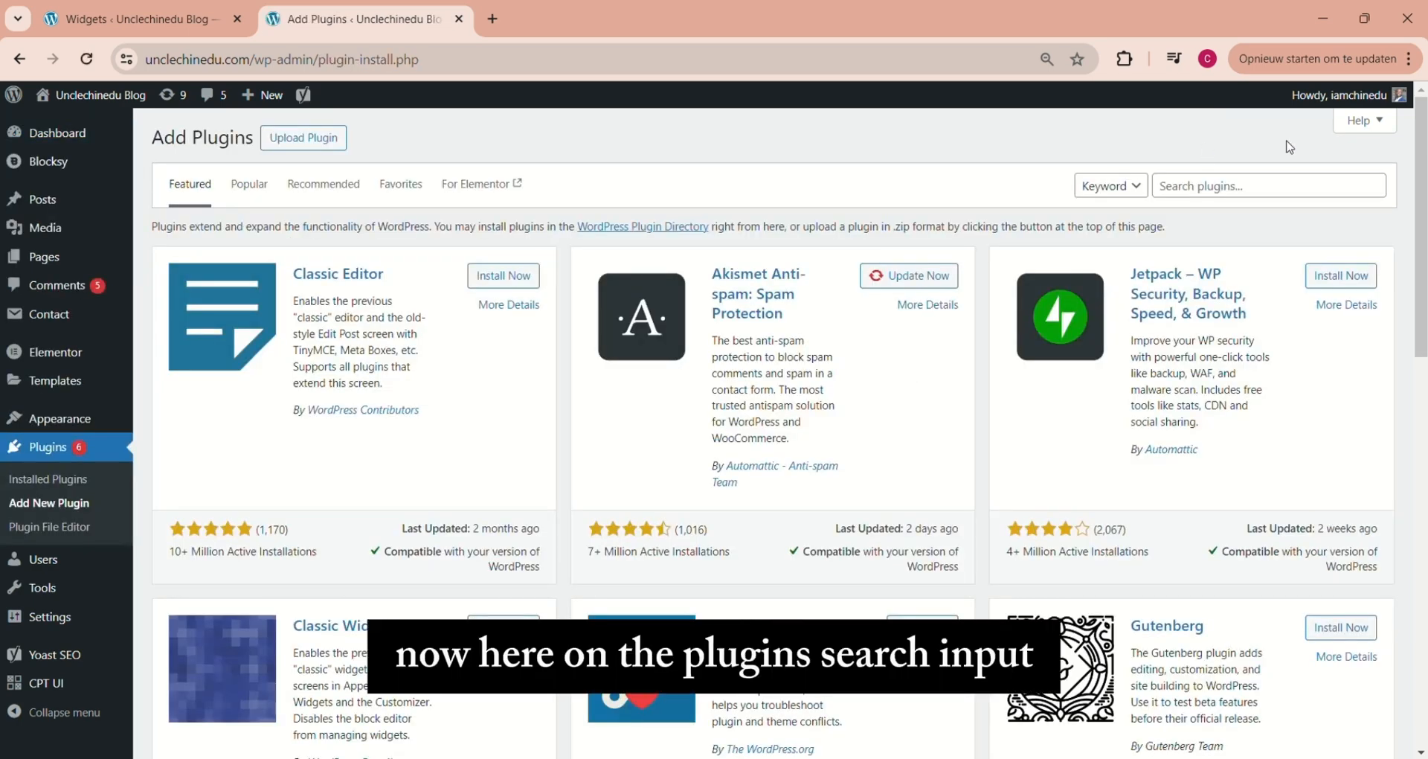
{"action": "left_click", "coordinate": [1213, 188]}
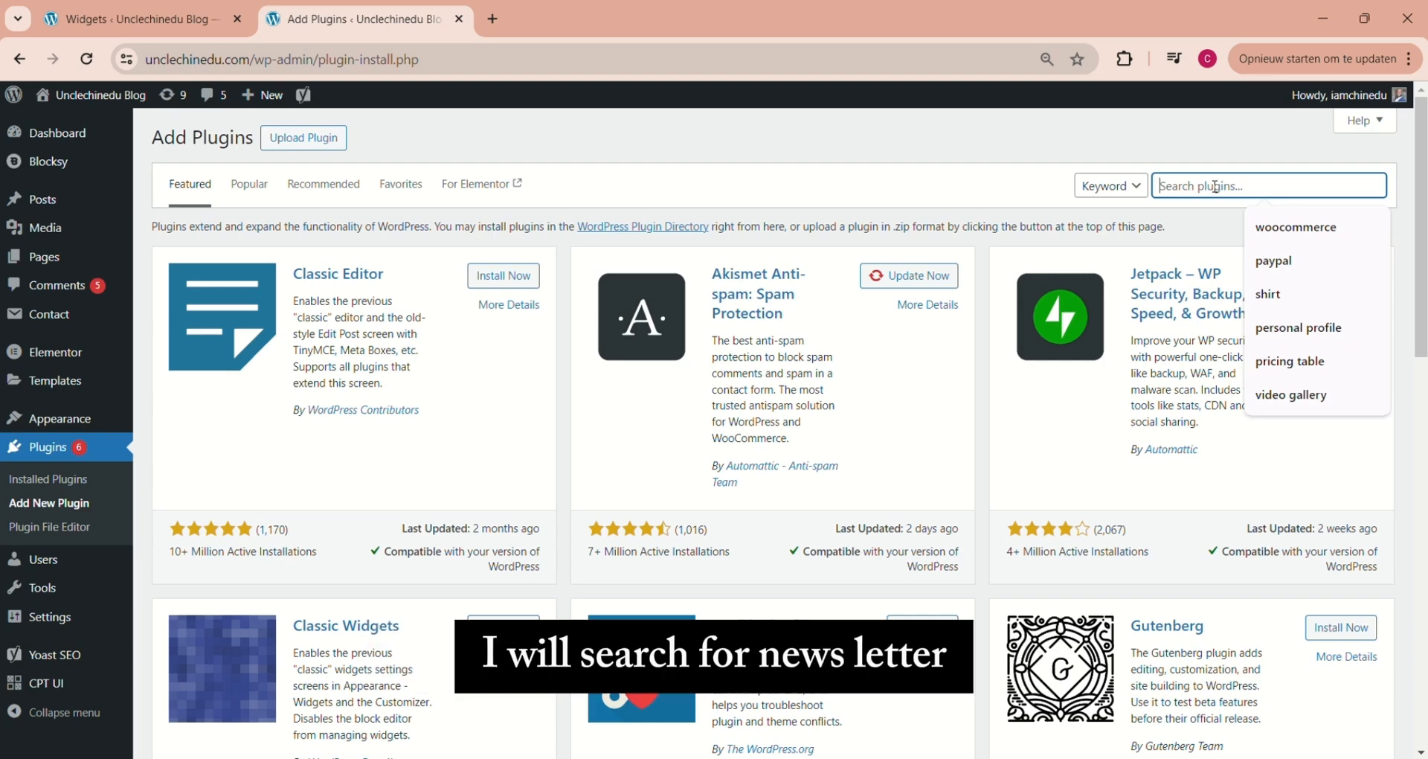
{"action": "type", "text": "newsletter"}
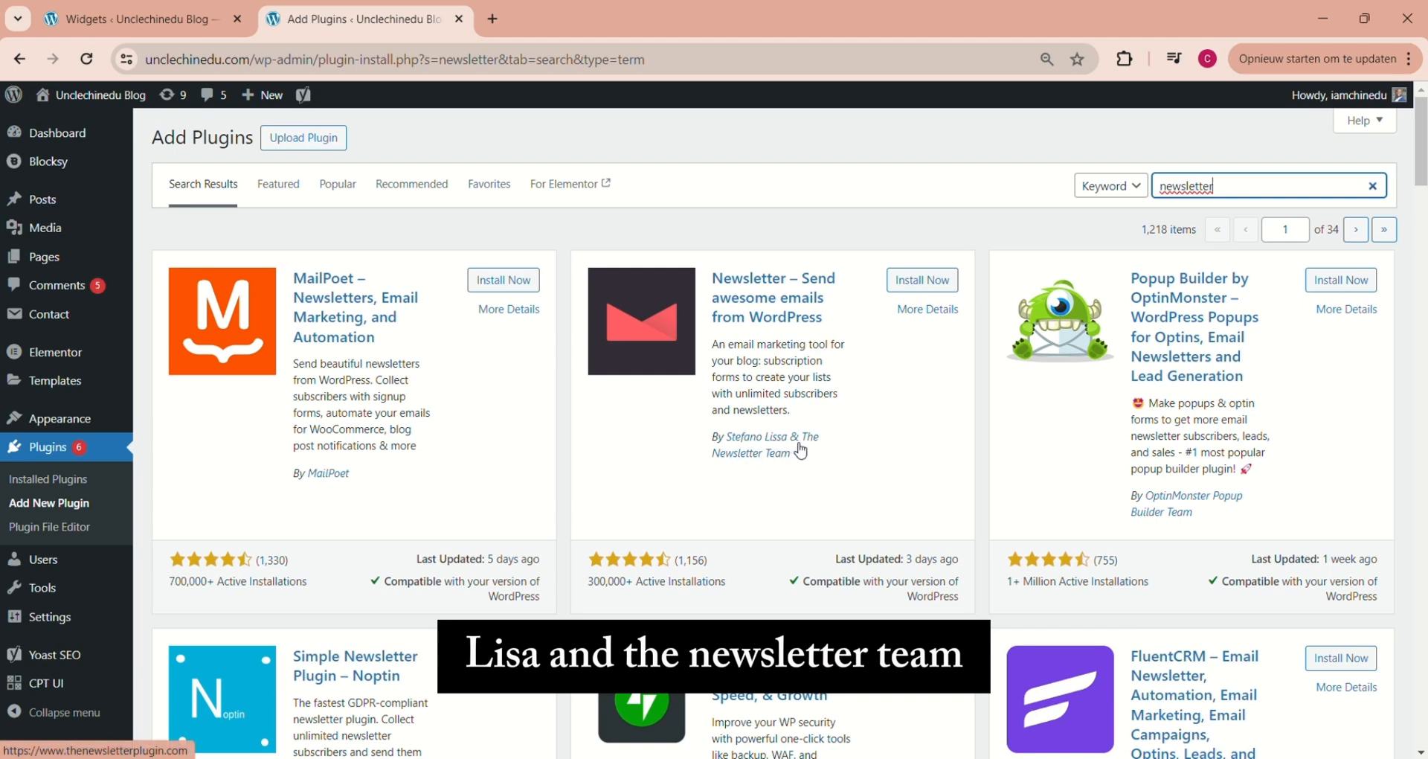
Install and activate the "Newsletter – Send awesome emails from WordPress" plugin, and refresh the page
{"action": "left_click", "coordinate": [926, 282]}
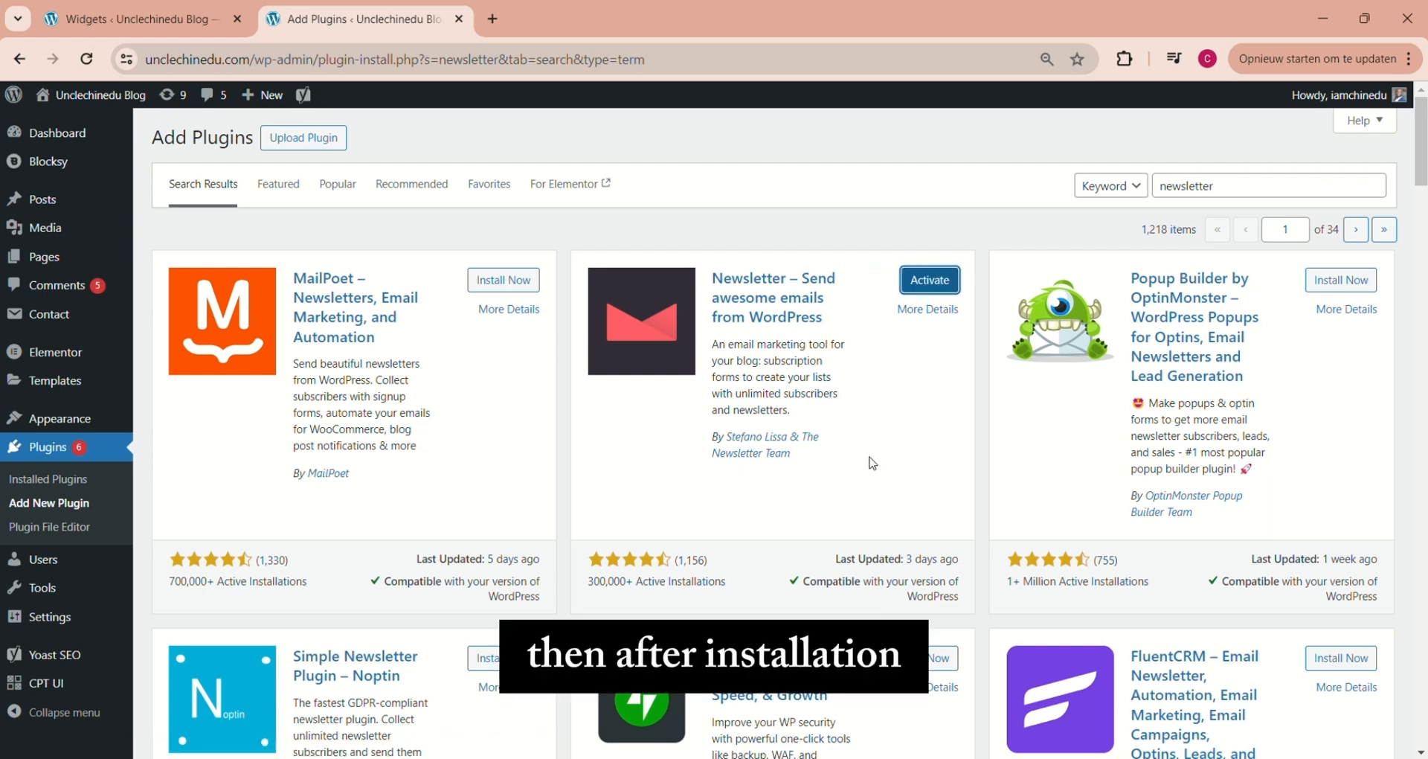
{"action": "left_click", "coordinate": [927, 281]}
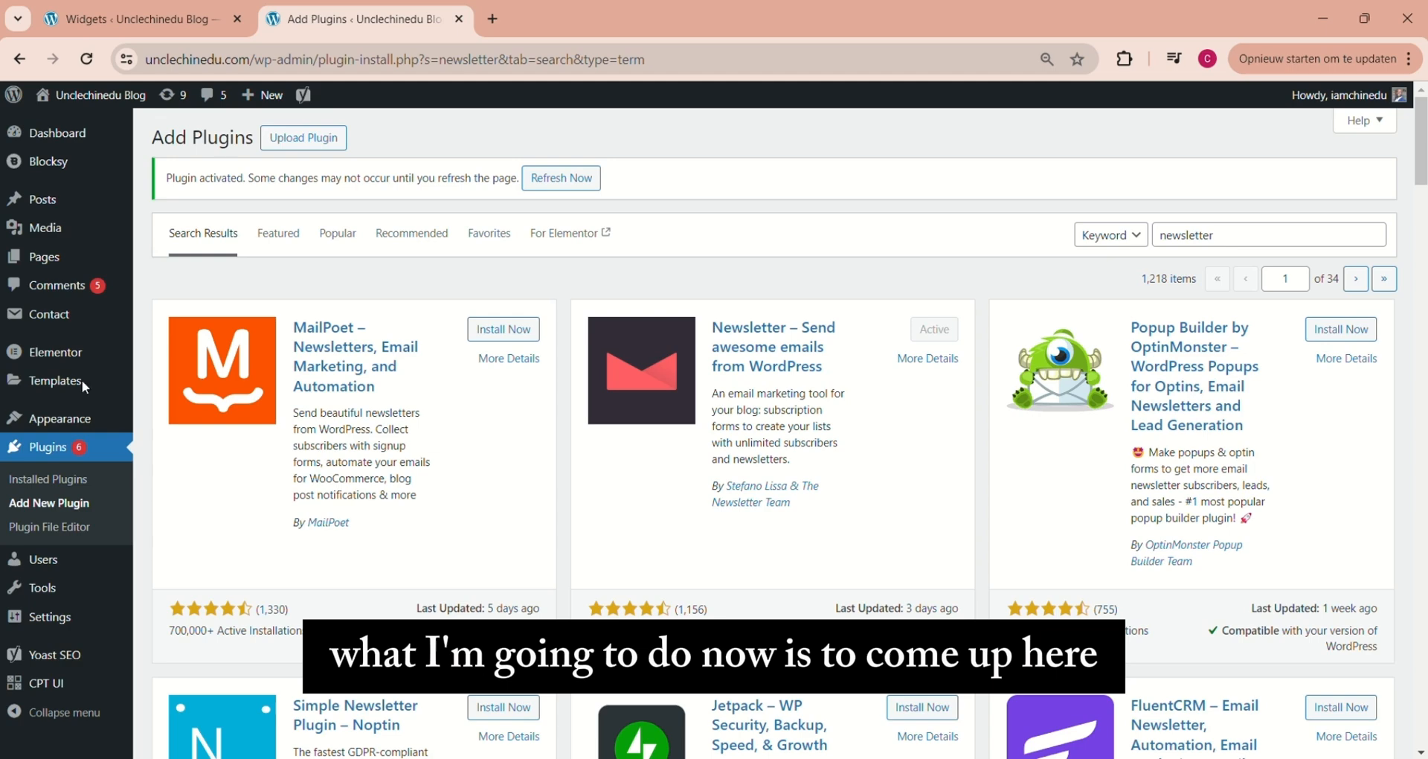
{"action": "left_click", "coordinate": [89, 61]}
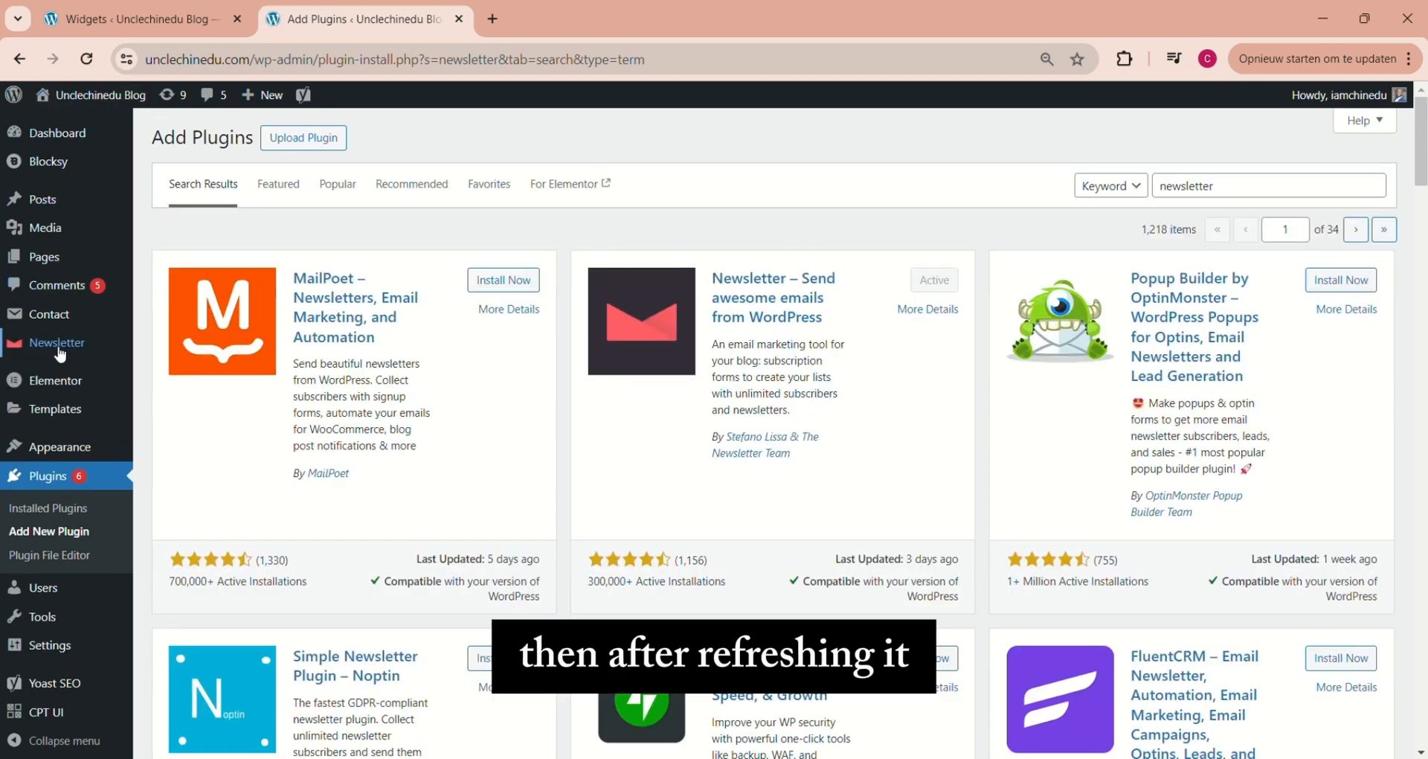
Start the setup wizard from the Newsletter plugin's settings and accept the prefilled sender name and email address
{"action": "mouse_move", "coordinate": [53, 354]}
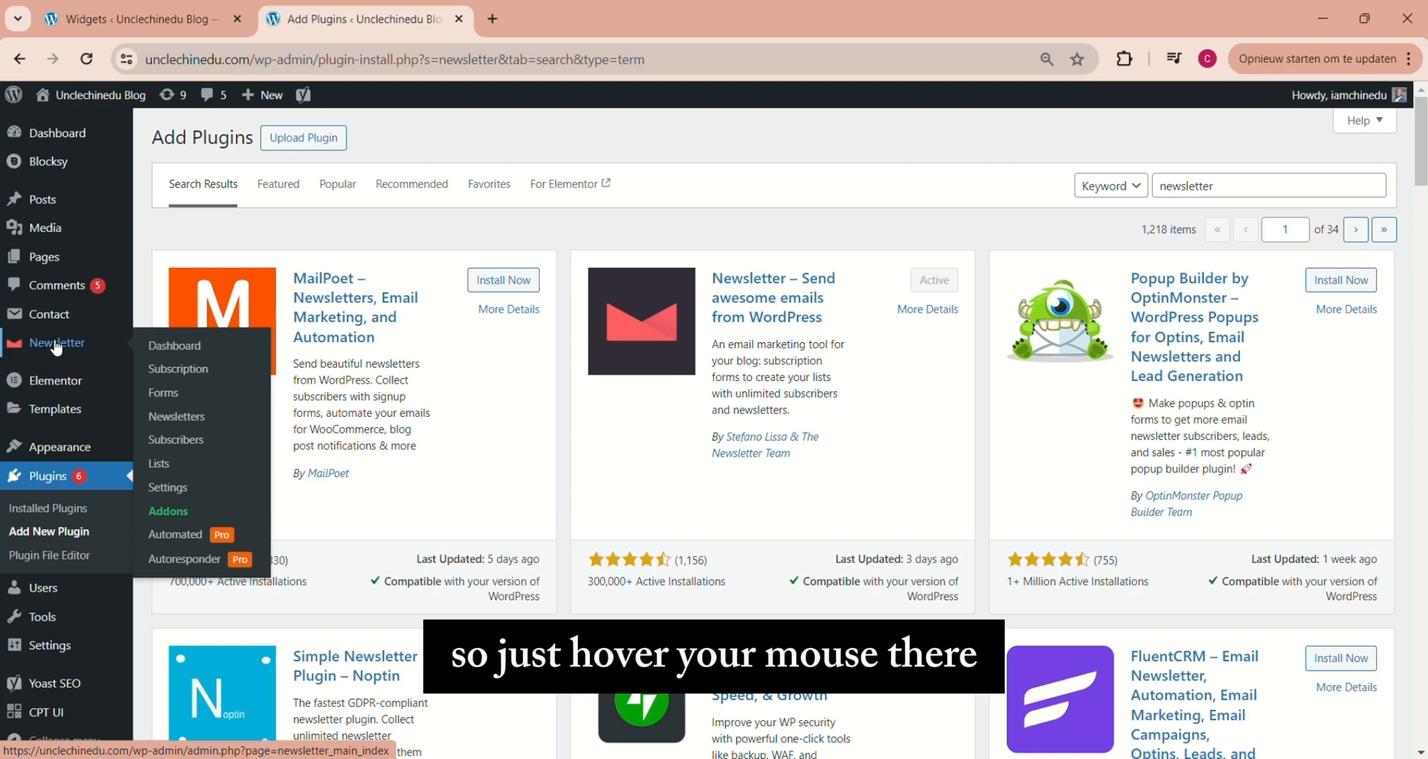
{"action": "left_click", "coordinate": [167, 493]}
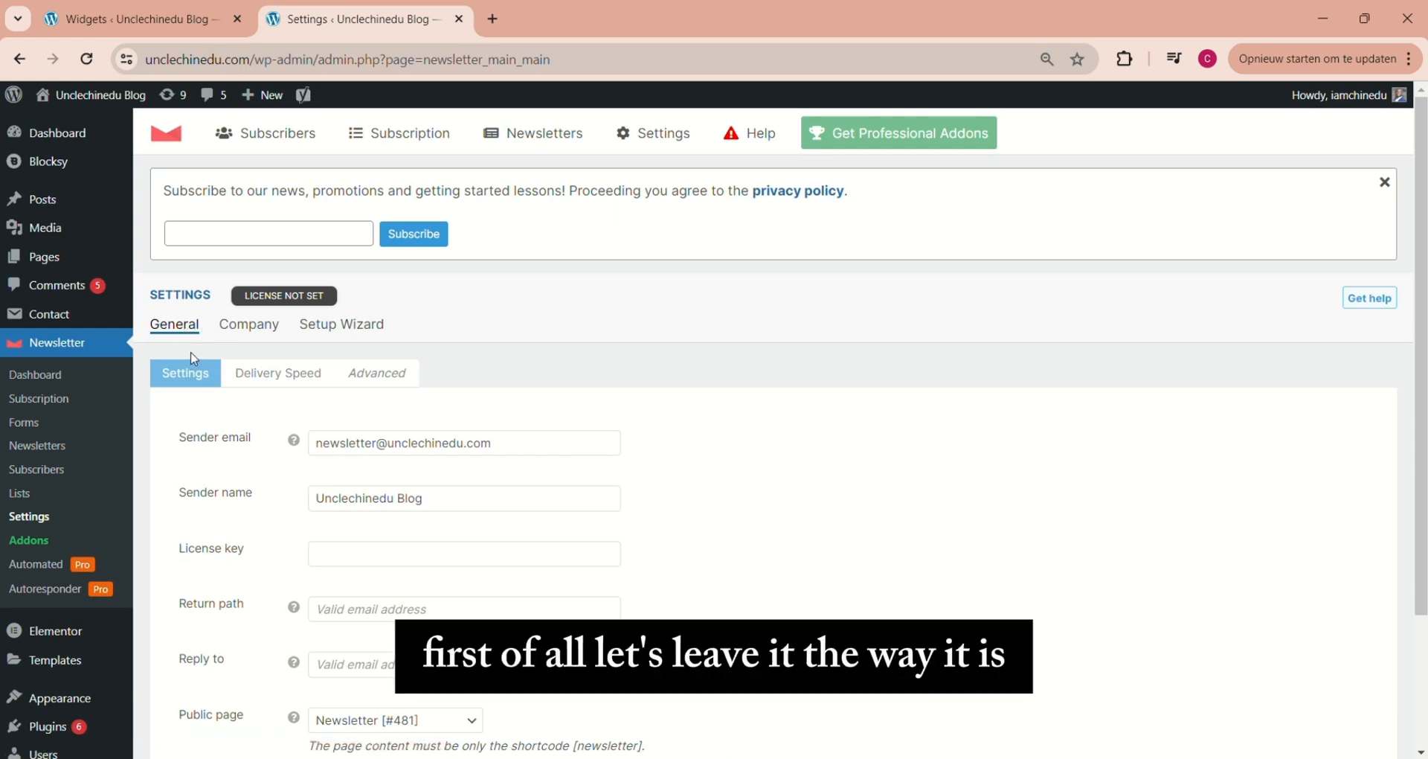
{"action": "left_click", "coordinate": [350, 327]}
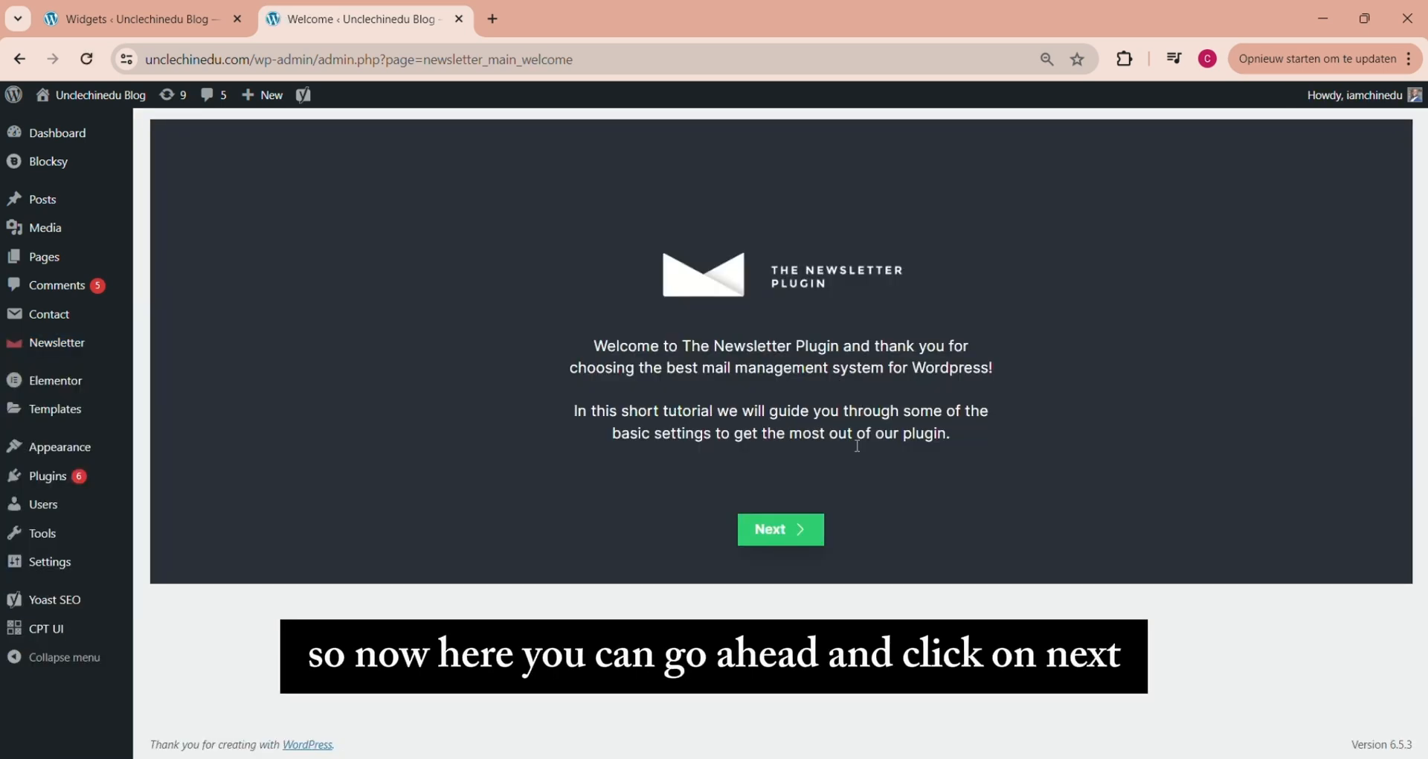
{"action": "left_click", "coordinate": [783, 529]}
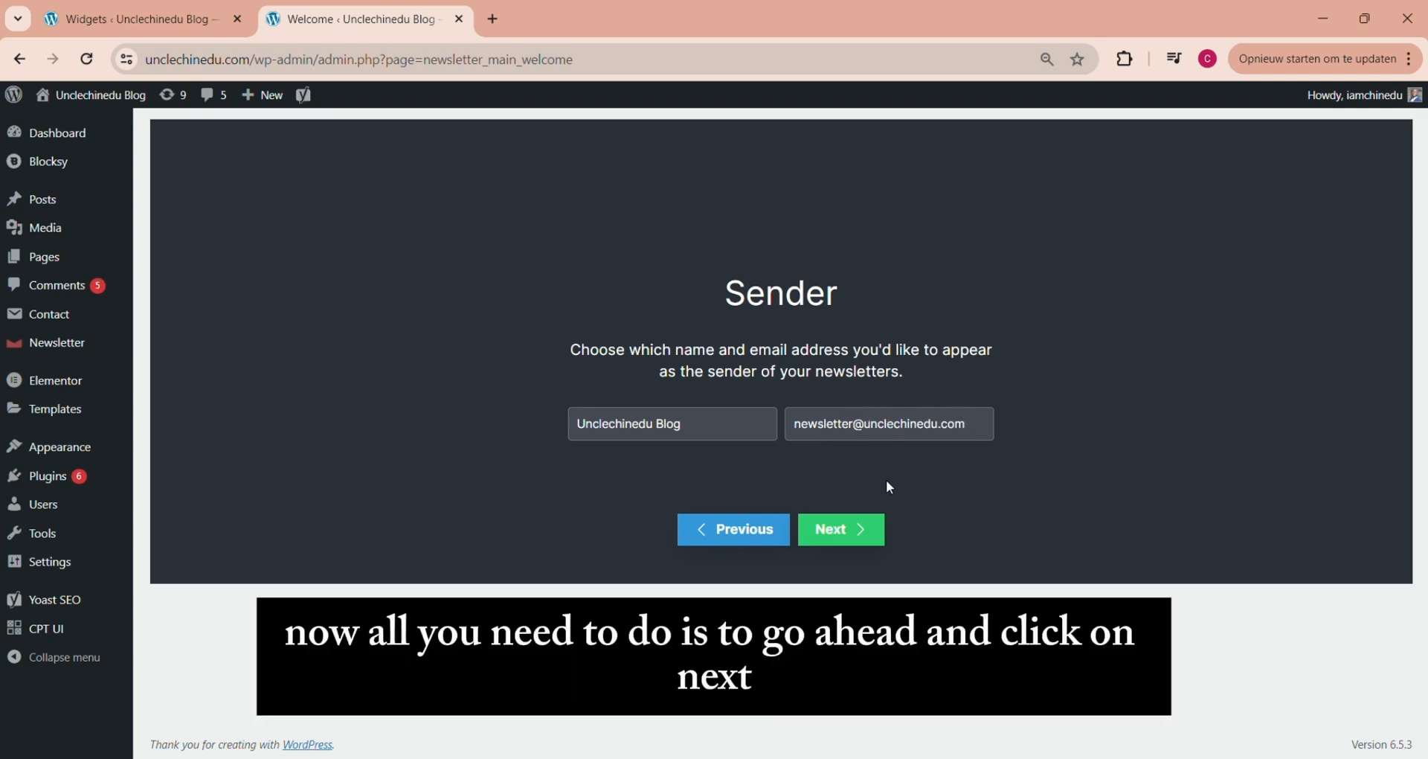
{"action": "left_click", "coordinate": [839, 533]}
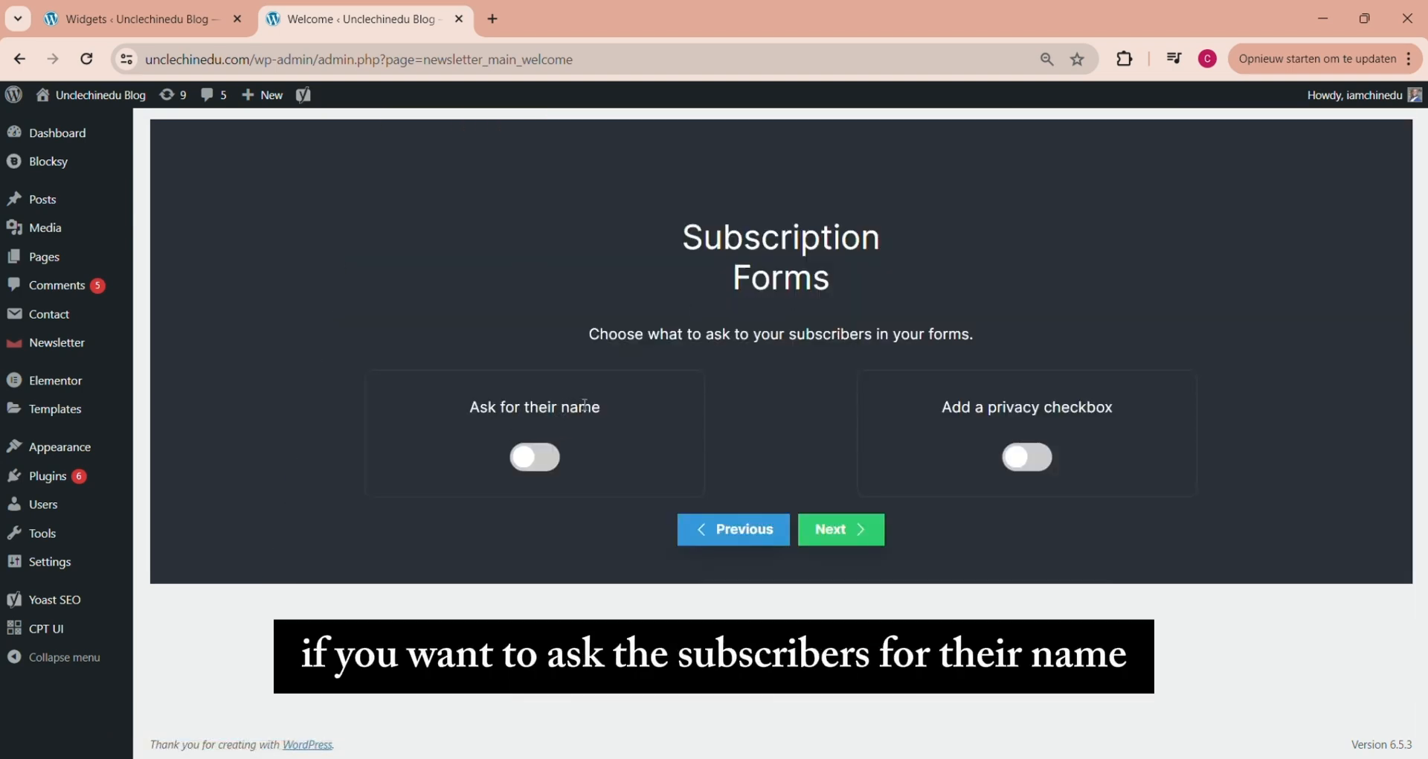
Enable asking for subscribers' names and adding a privacy checkbox in the subscription forms, and continue the wizard
{"action": "left_click", "coordinate": [553, 455]}
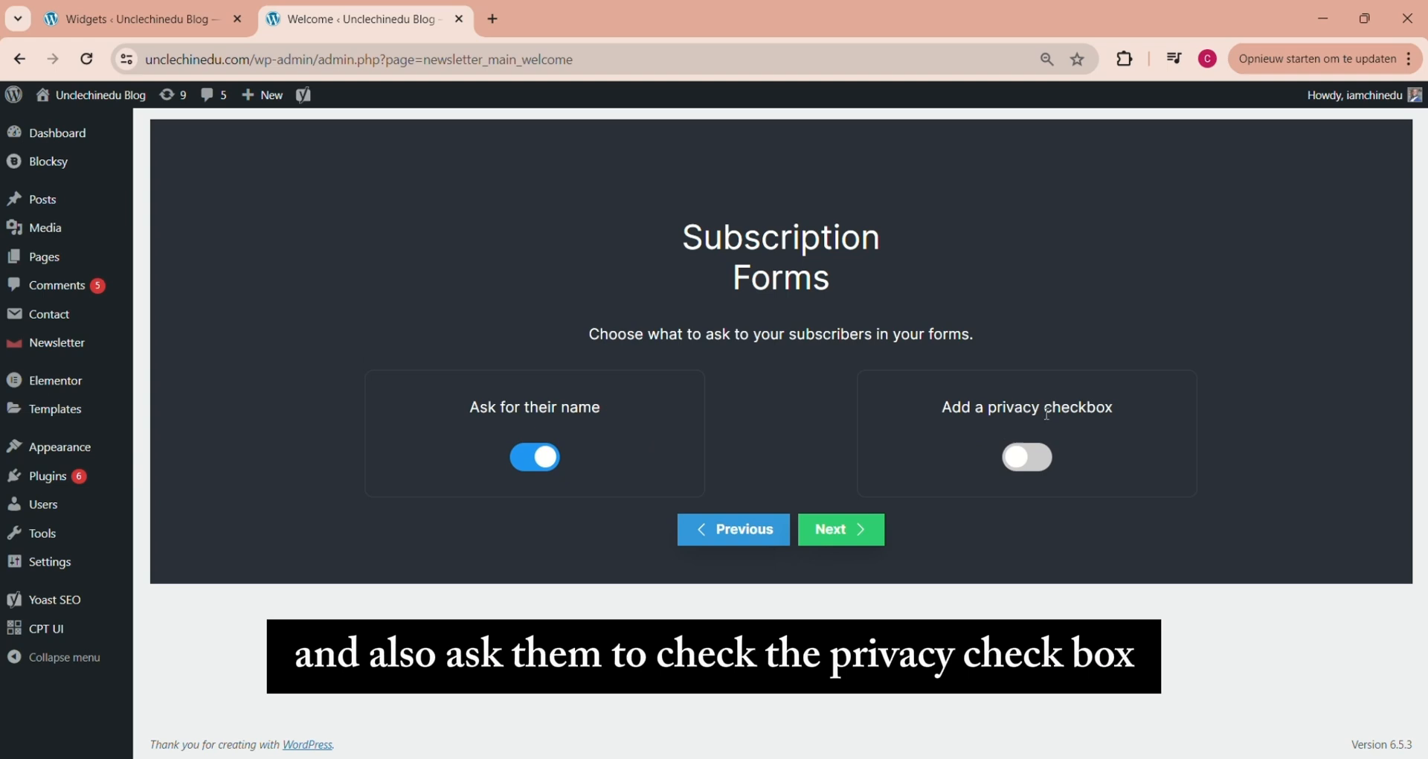
{"action": "left_click", "coordinate": [1034, 457]}
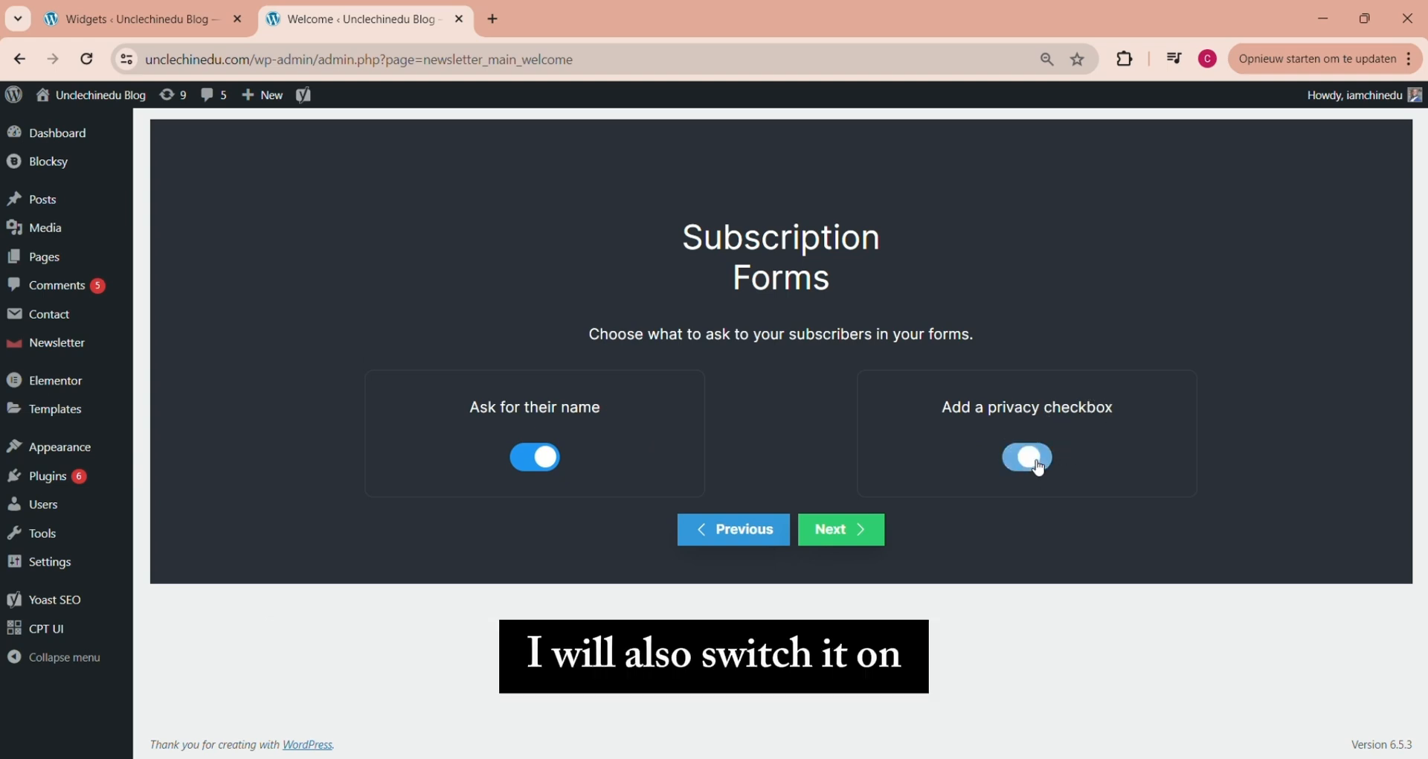
{"action": "left_click", "coordinate": [859, 528]}
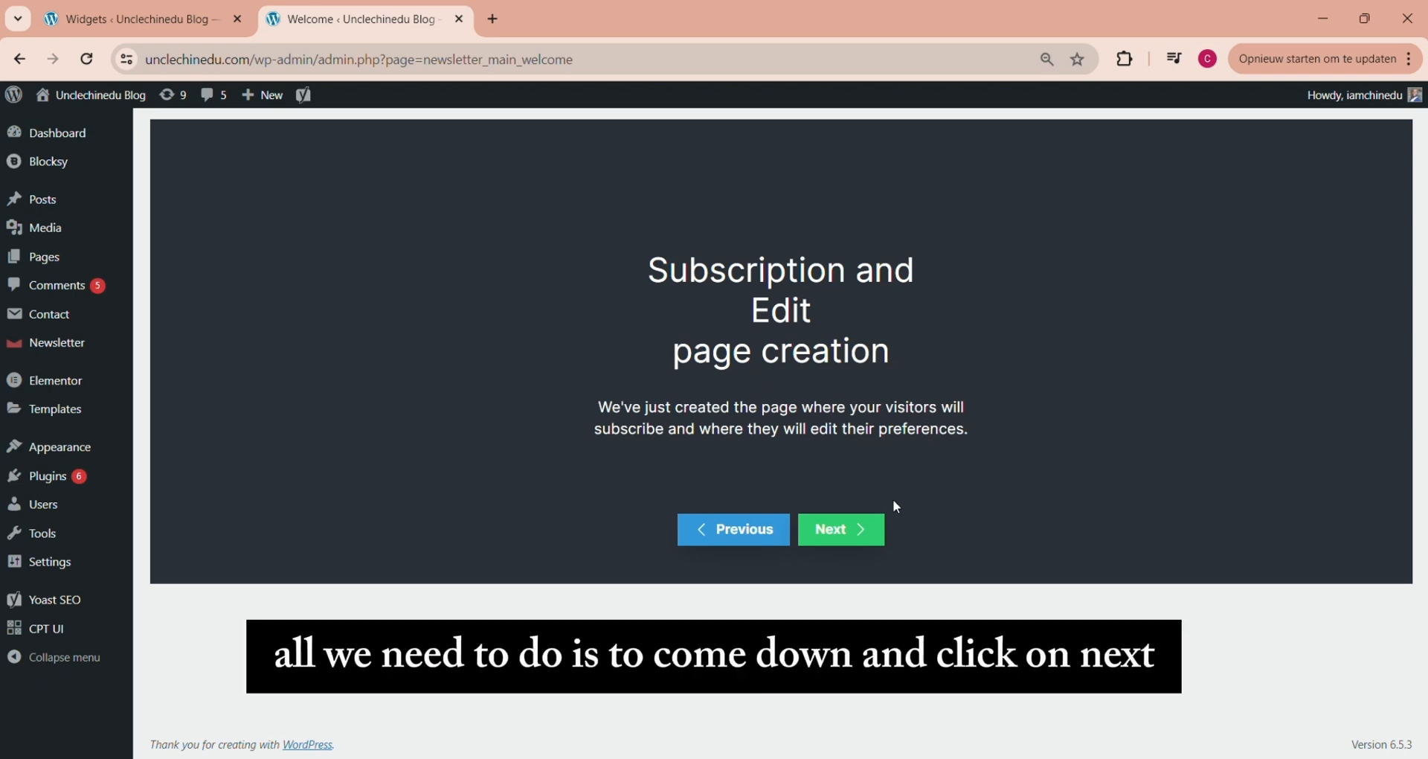
Continue past the wizard's page creation stage and send a test message to the prefilled email address
{"action": "left_click", "coordinate": [849, 532]}
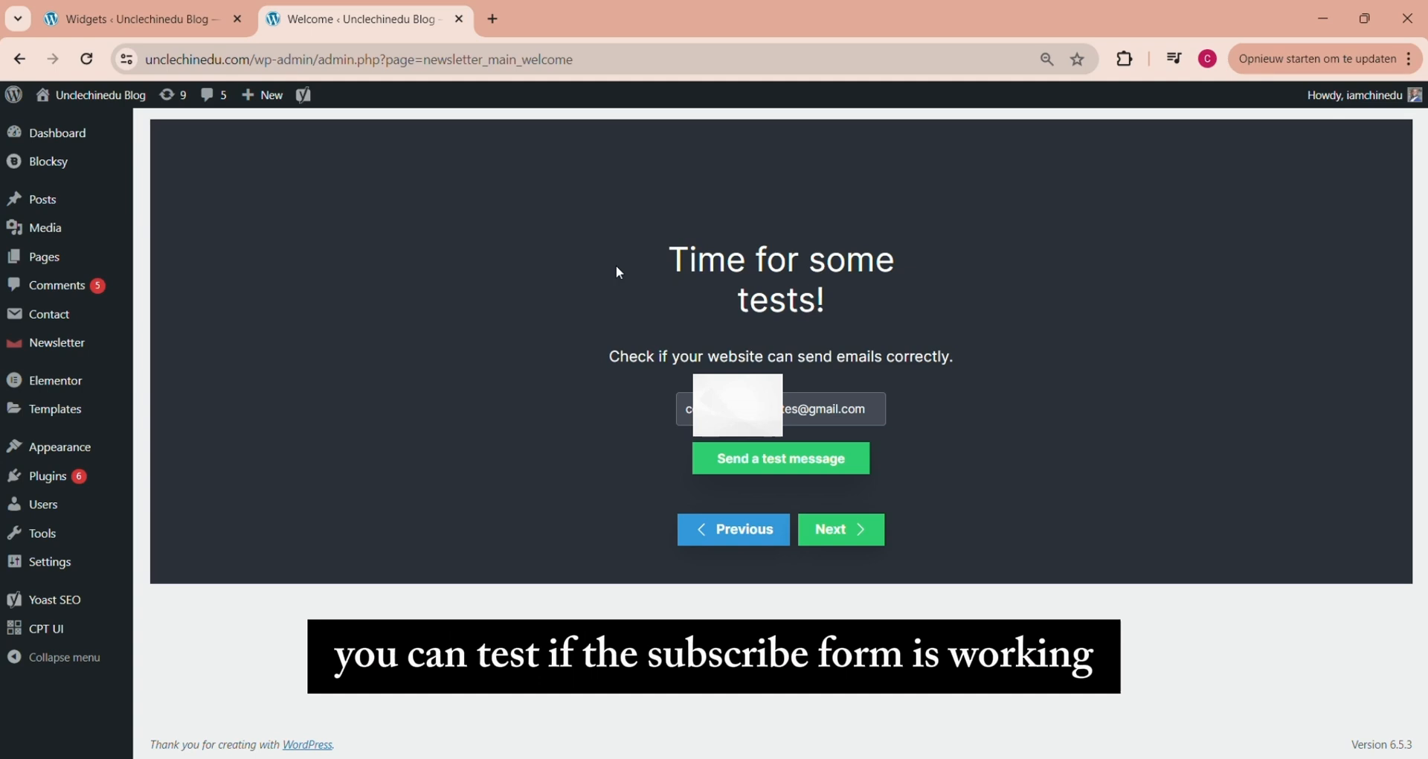
{"action": "left_click", "coordinate": [779, 460]}
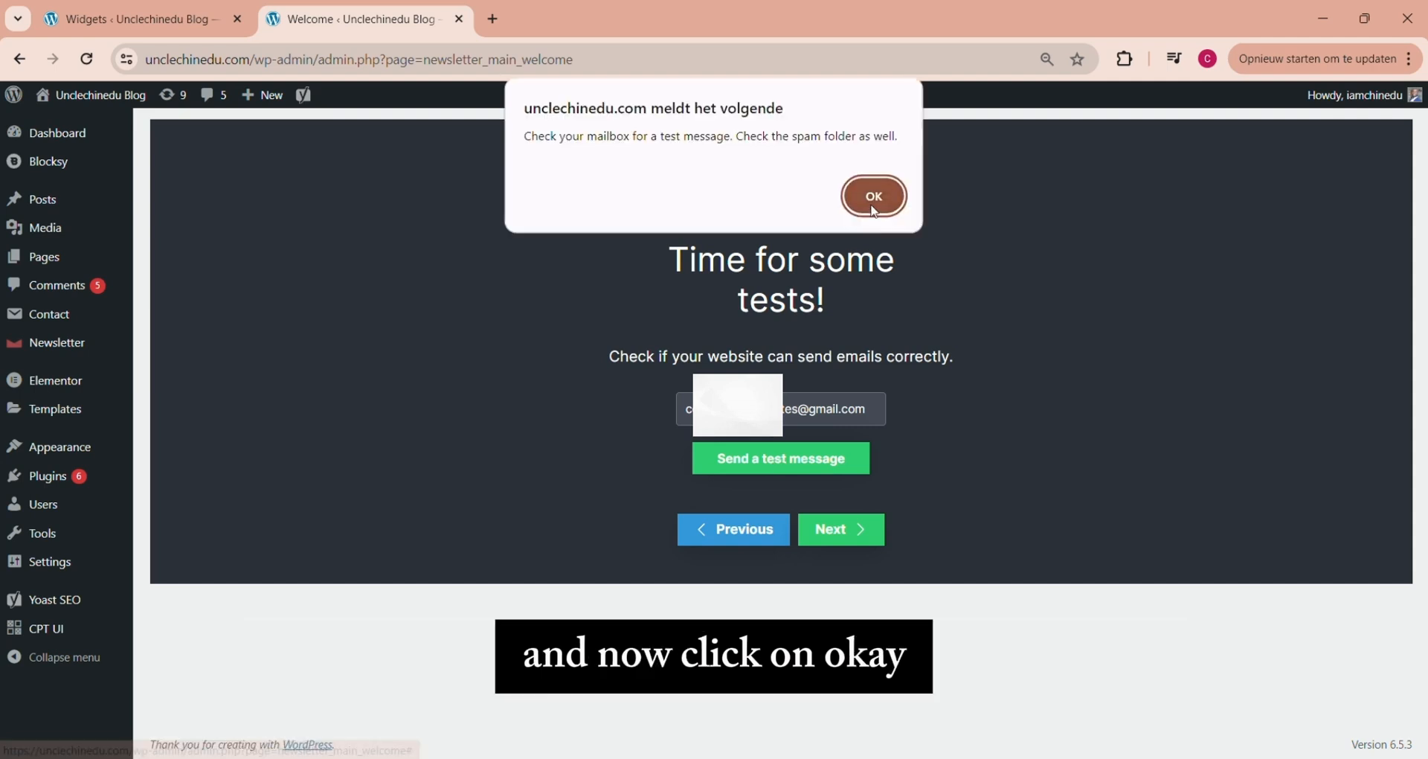
{"action": "left_click", "coordinate": [872, 195]}
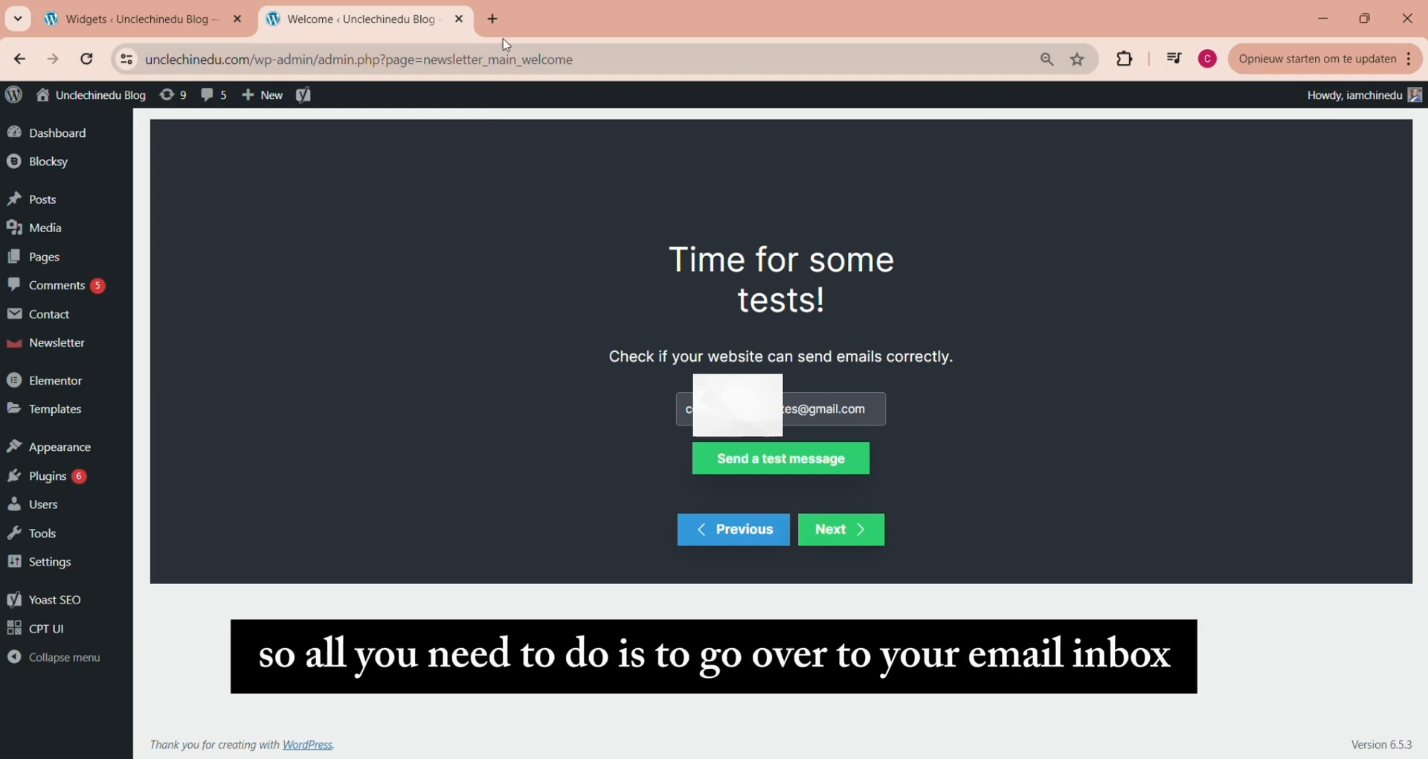
Switch to Gmail in a new browser tab and check the inbox for the newsletter test email
{"action": "left_click", "coordinate": [492, 19]}
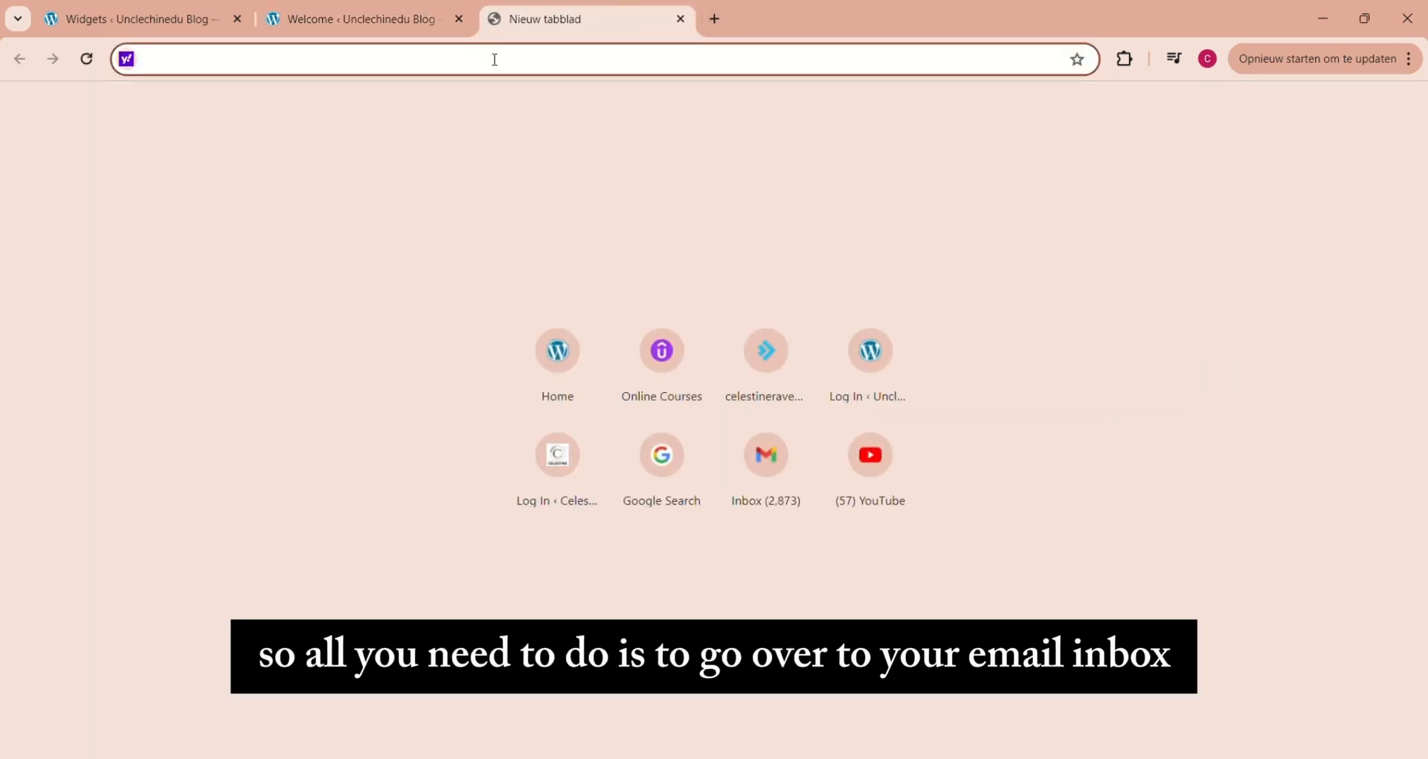
{"action": "type", "text": "gmail.com"}
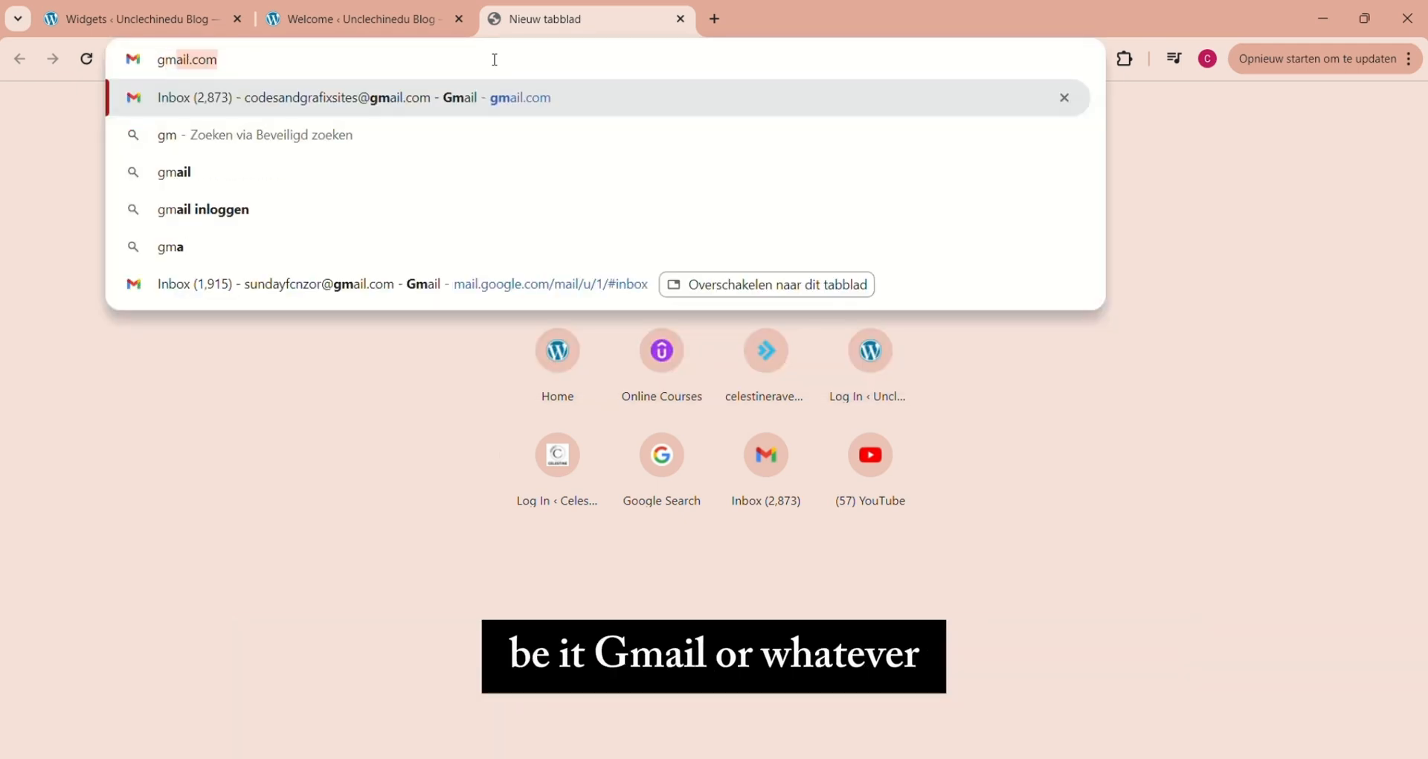
{"action": "key", "text": "Return"}
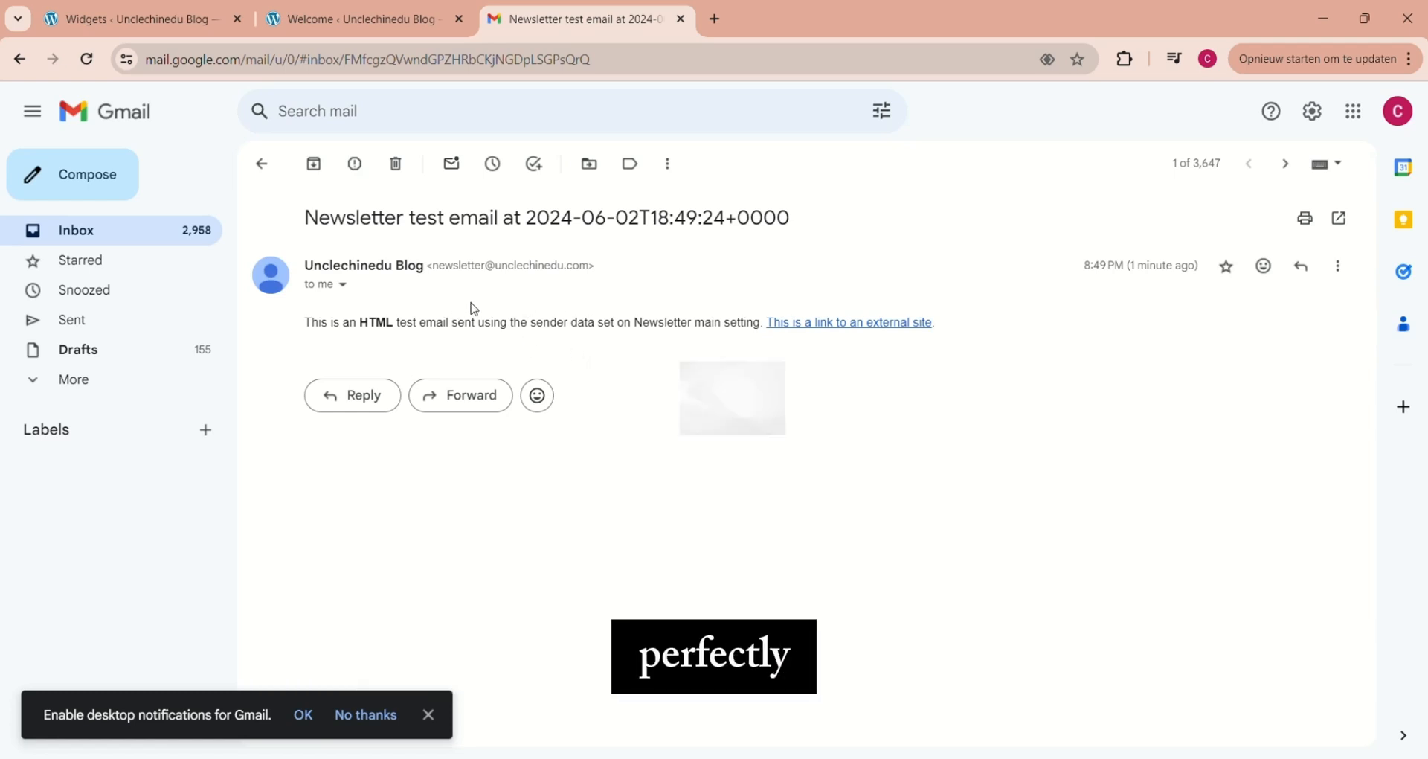
Return to the Newsletter setup wizard and continue past the email test and the sidebar widget stage without opening the widget settings
{"action": "left_click", "coordinate": [297, 16]}
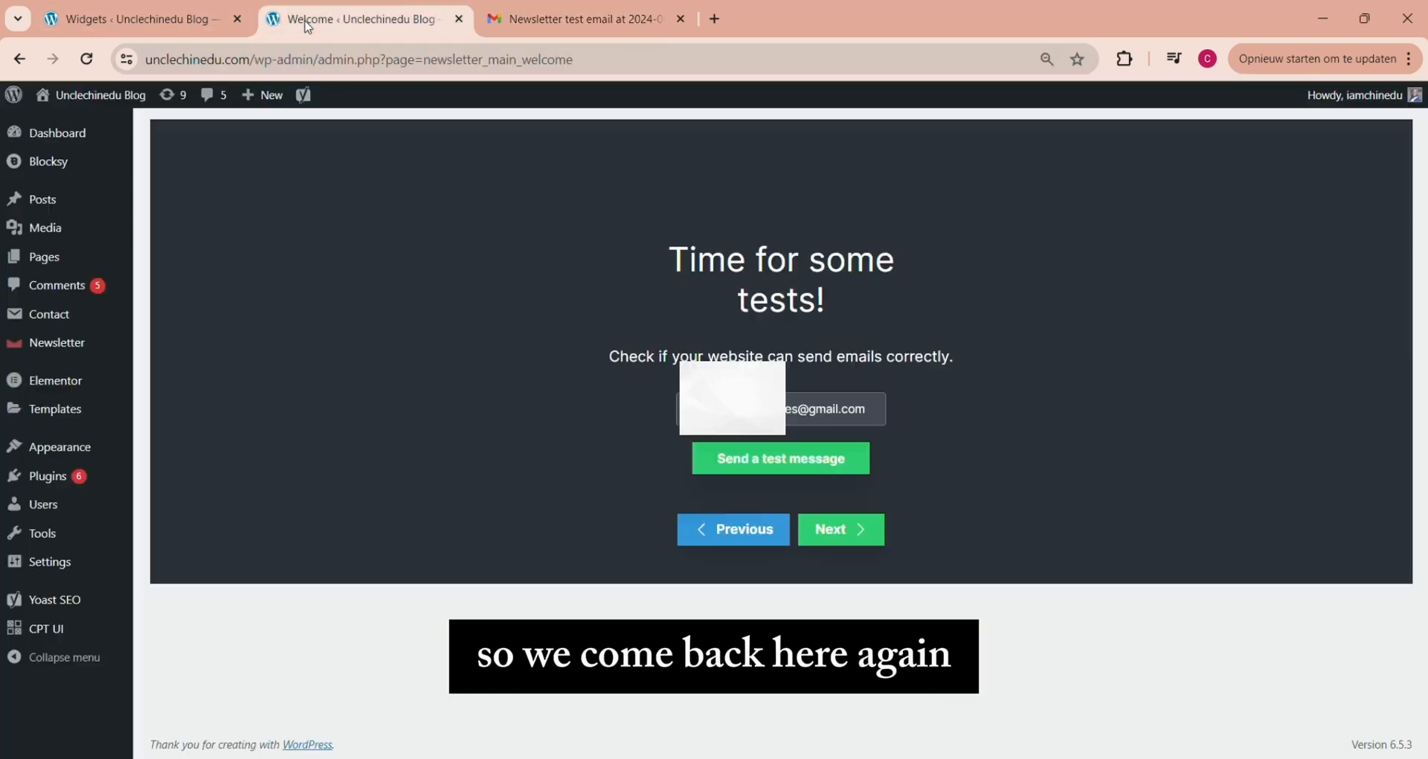
{"action": "left_click", "coordinate": [844, 529]}
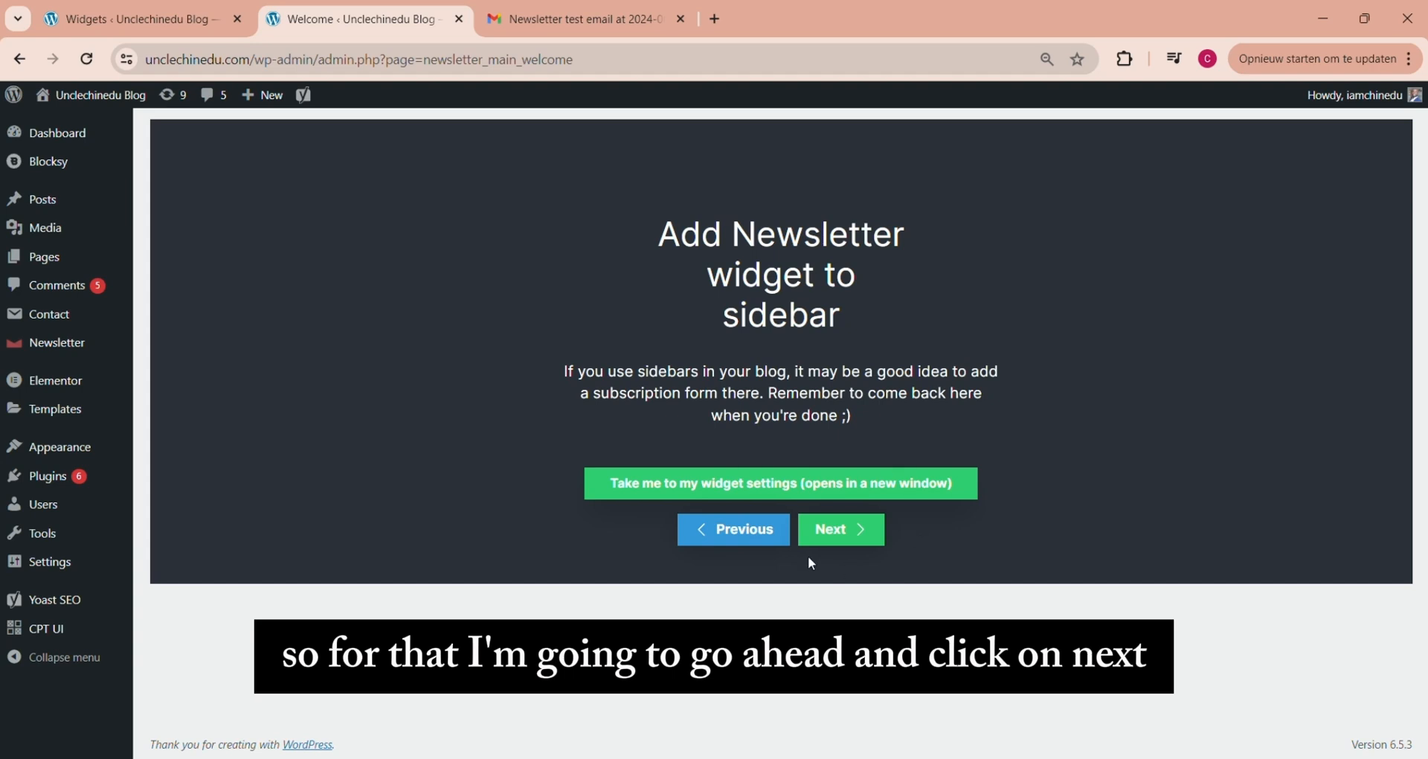
{"action": "left_click", "coordinate": [839, 527]}
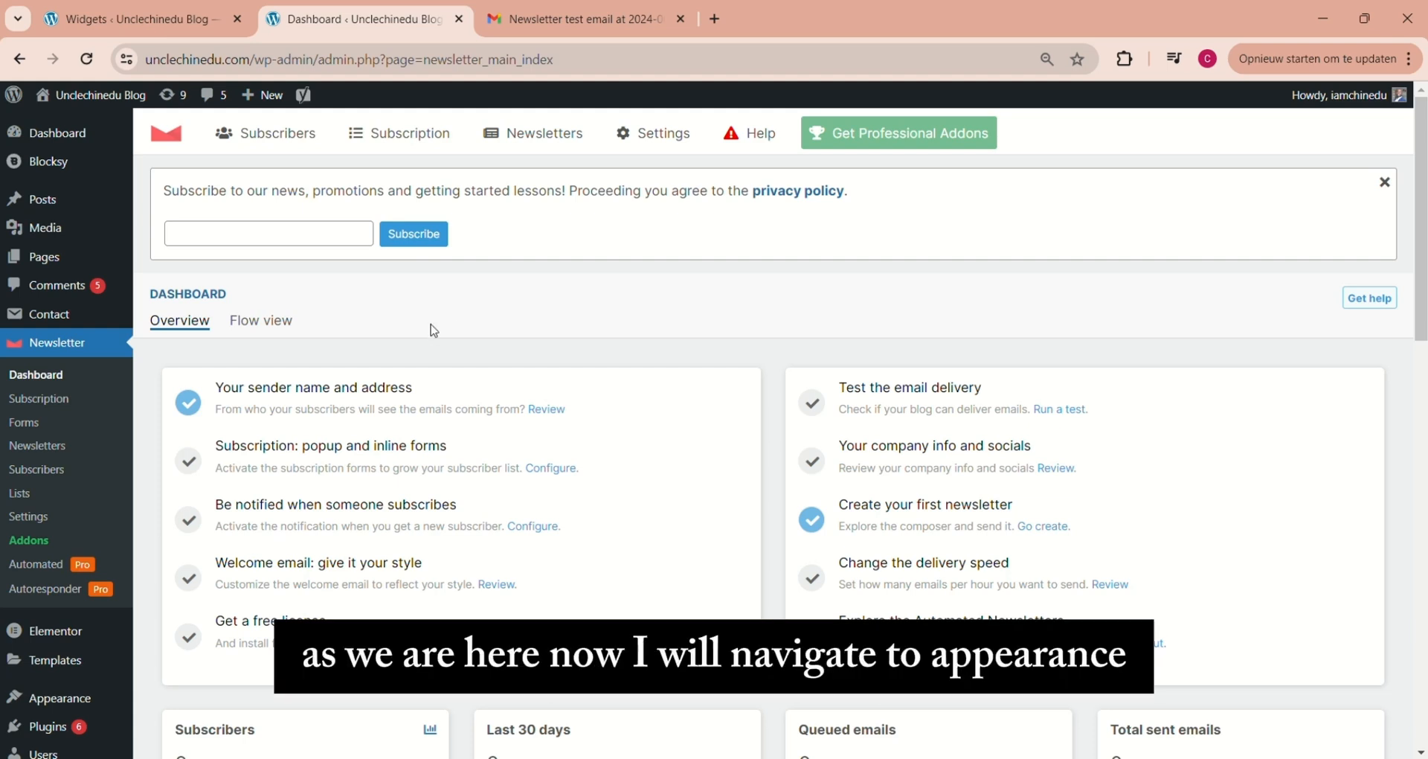
In the theme customizer, place Widget Area 1 and Widget Area 2 in the footer's top row, publish, and return to the dashboard
{"action": "mouse_move", "coordinate": [65, 699]}
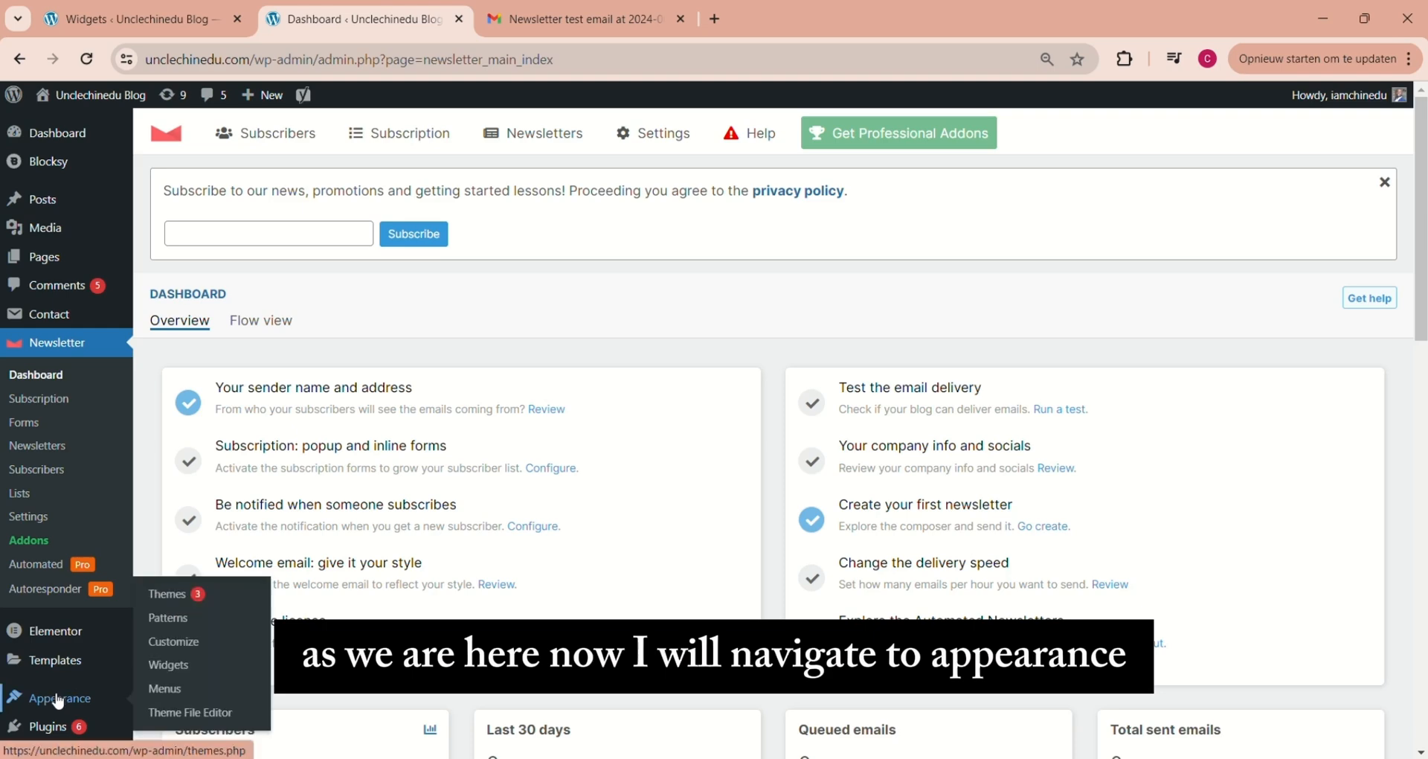
{"action": "left_click", "coordinate": [170, 642]}
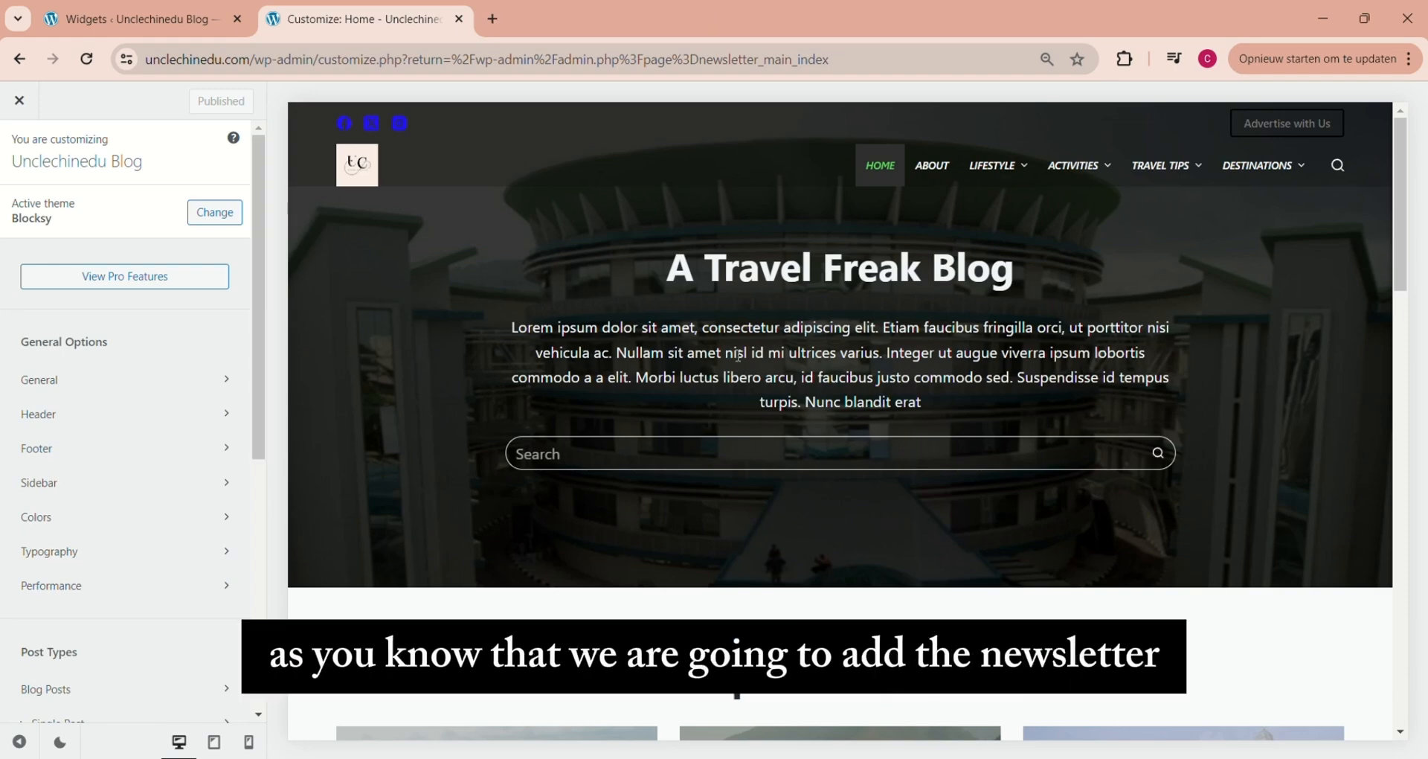
{"action": "left_click_drag", "start_coordinate": [1400, 221], "coordinate": [1225, 722]}
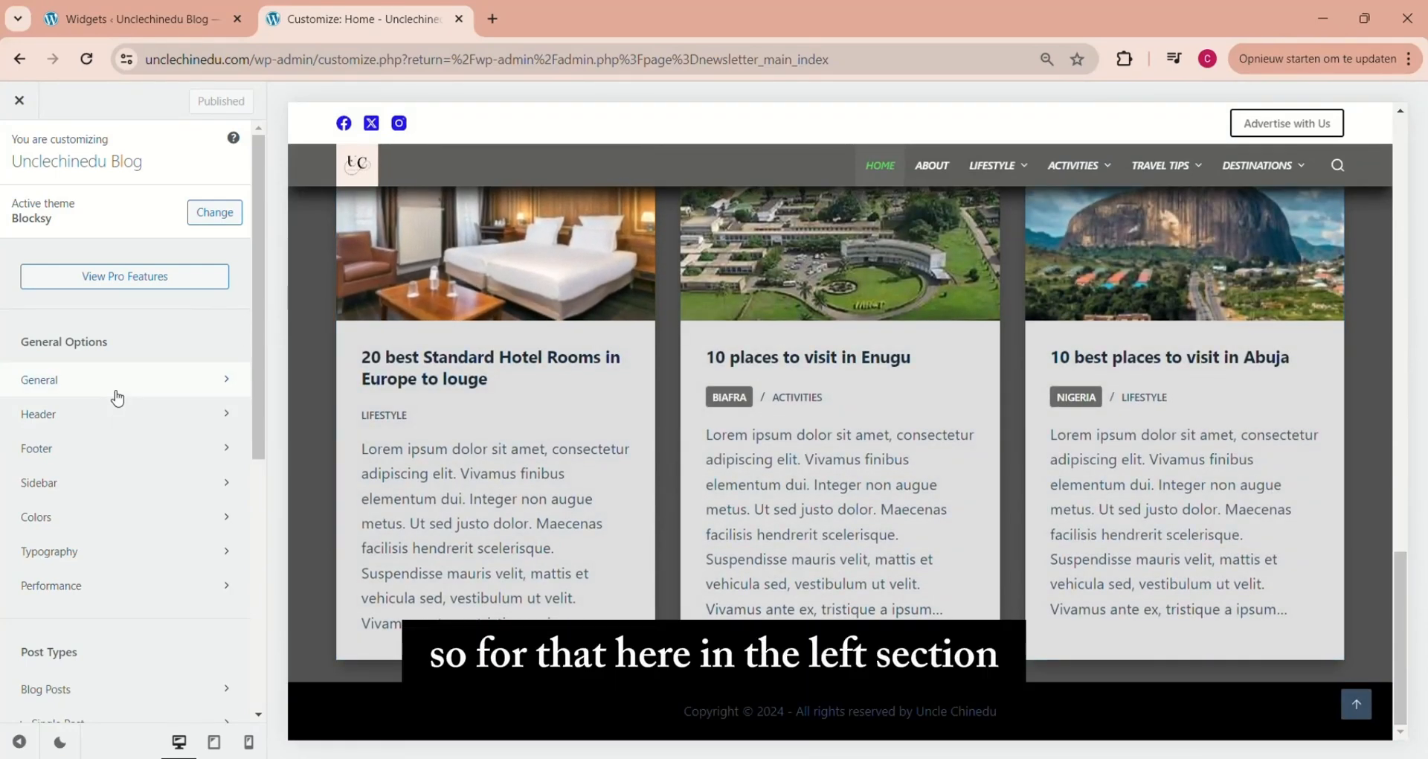
{"action": "left_click", "coordinate": [67, 447]}
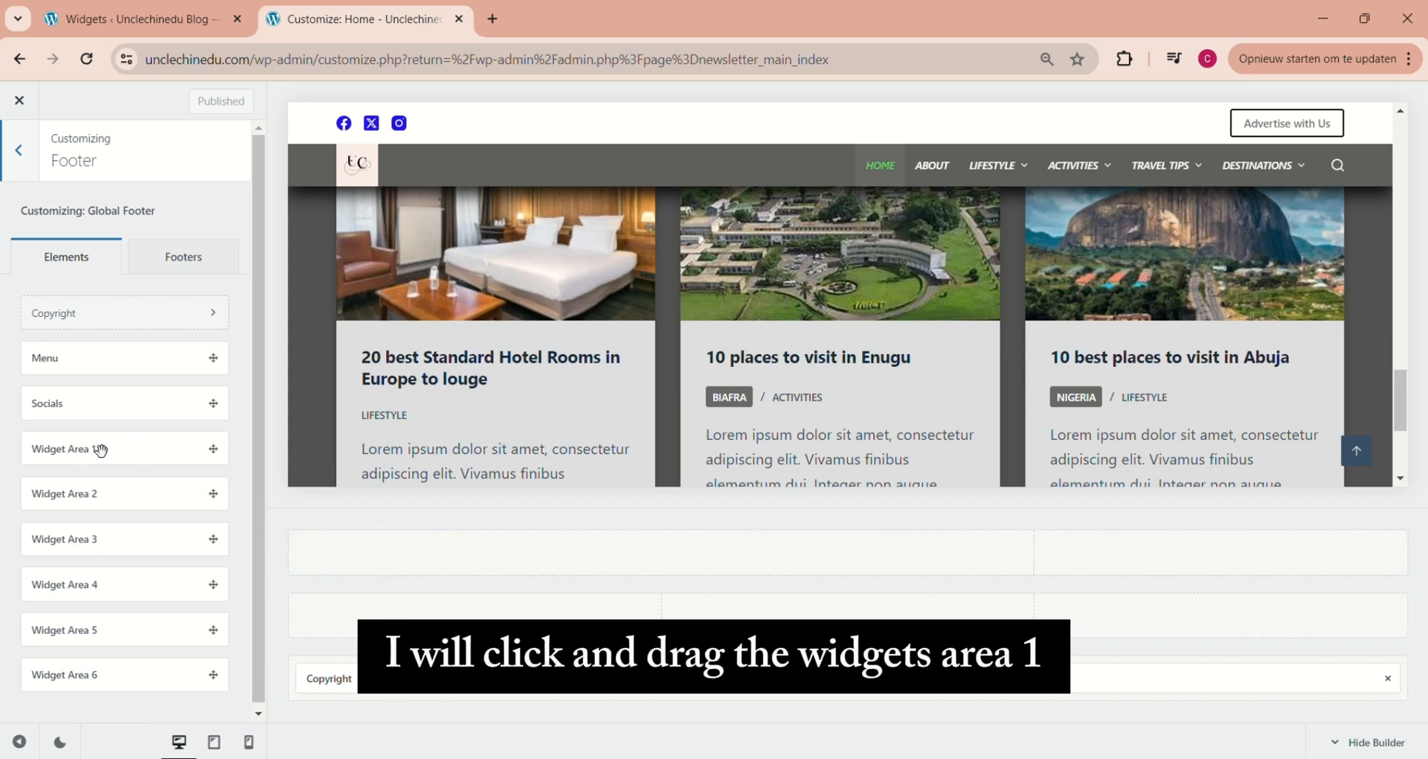
{"action": "left_click_drag", "start_coordinate": [89, 449], "coordinate": [514, 552]}
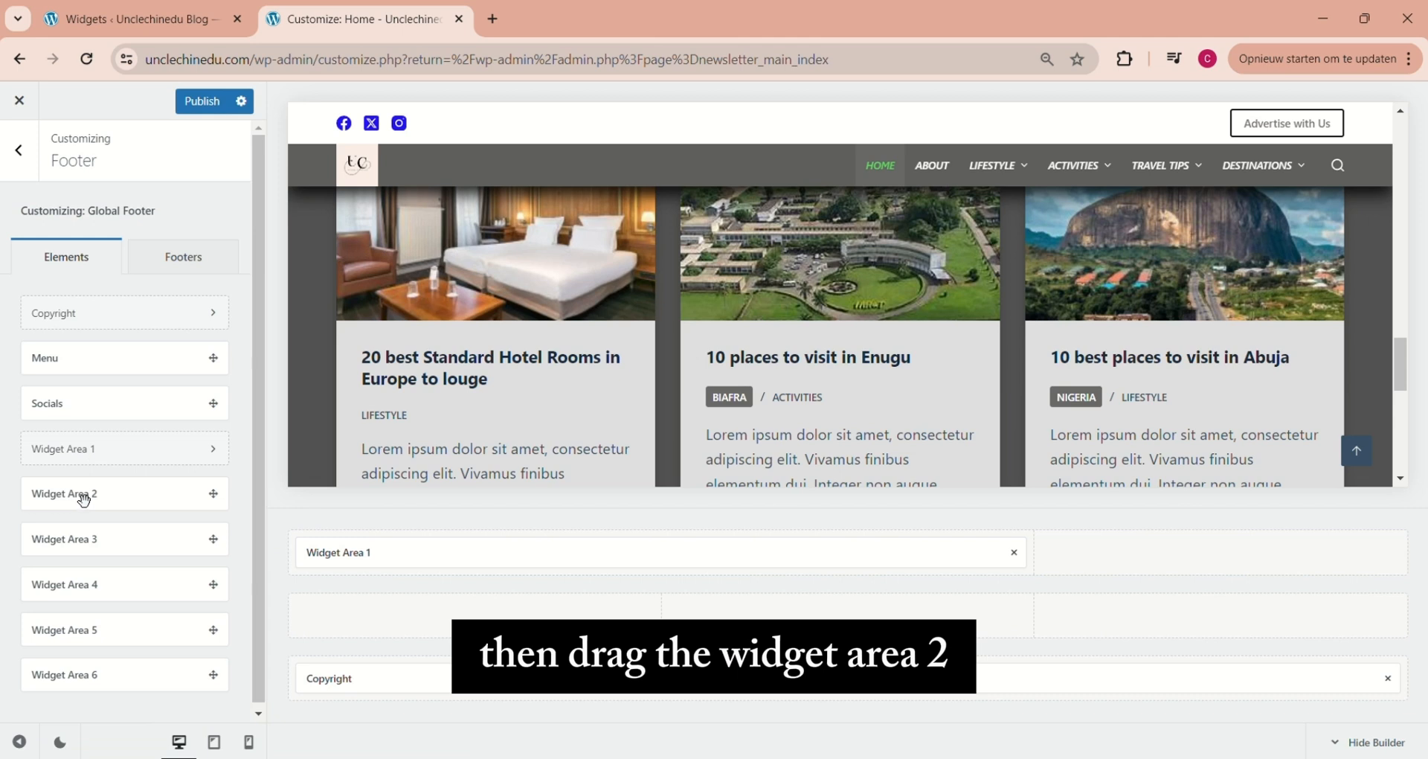
{"action": "left_click_drag", "start_coordinate": [84, 500], "coordinate": [1255, 557]}
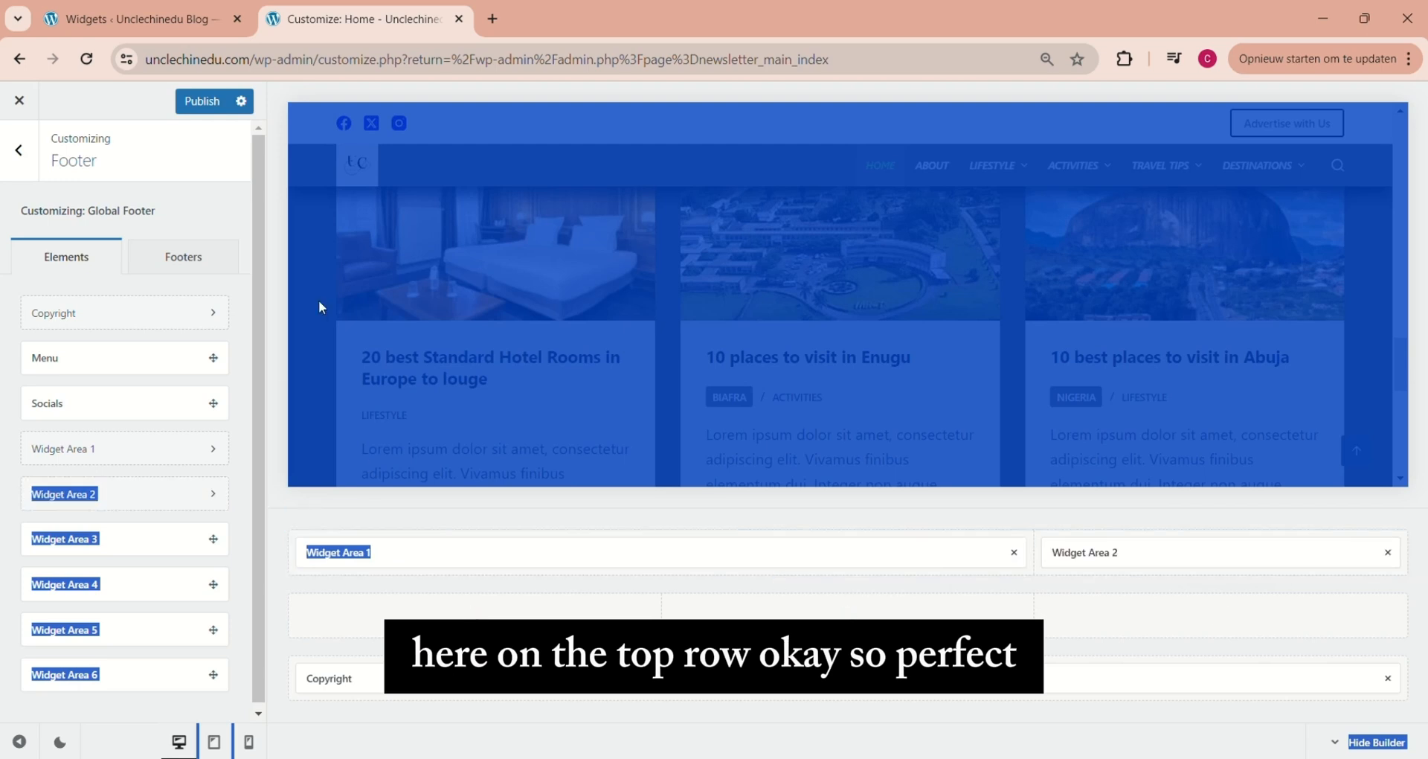
{"action": "left_click", "coordinate": [274, 291]}
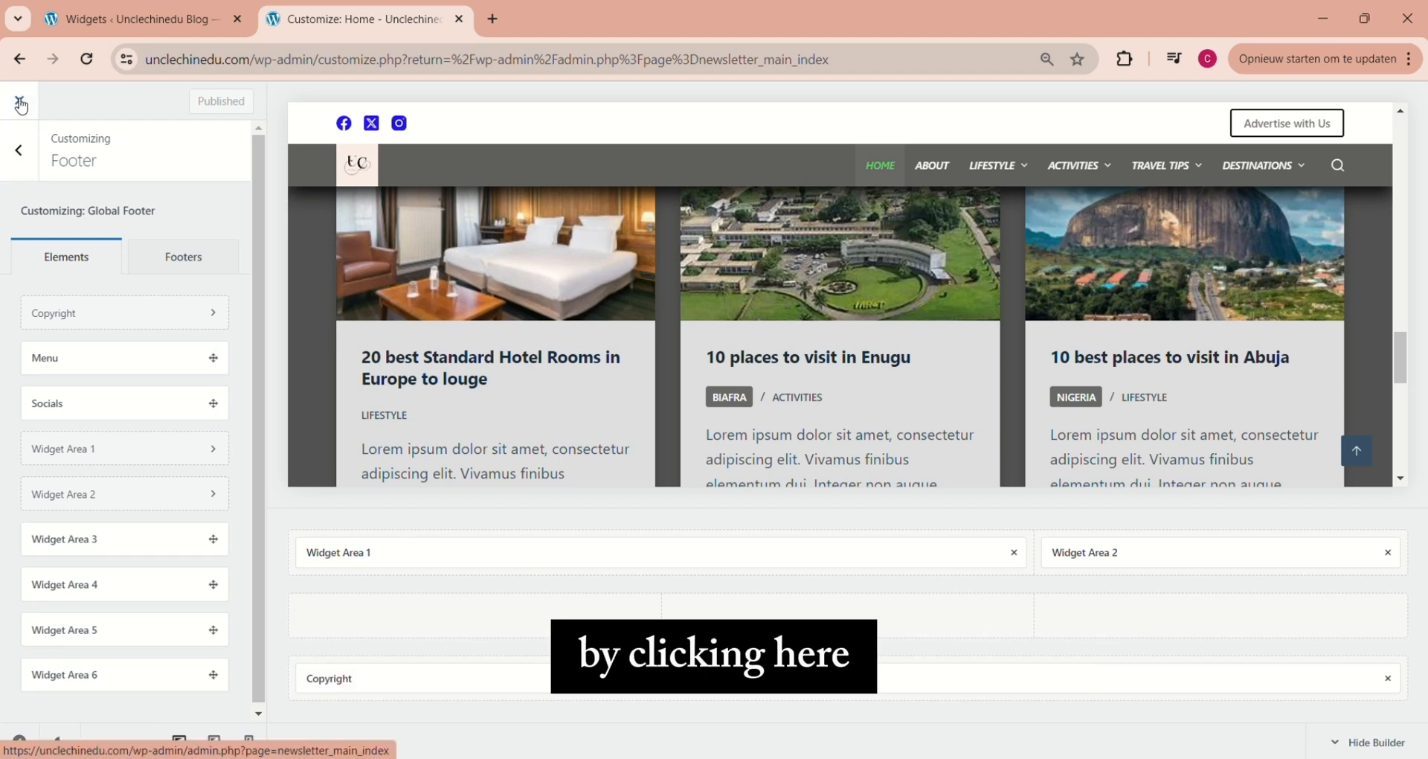
{"action": "left_click", "coordinate": [20, 102]}
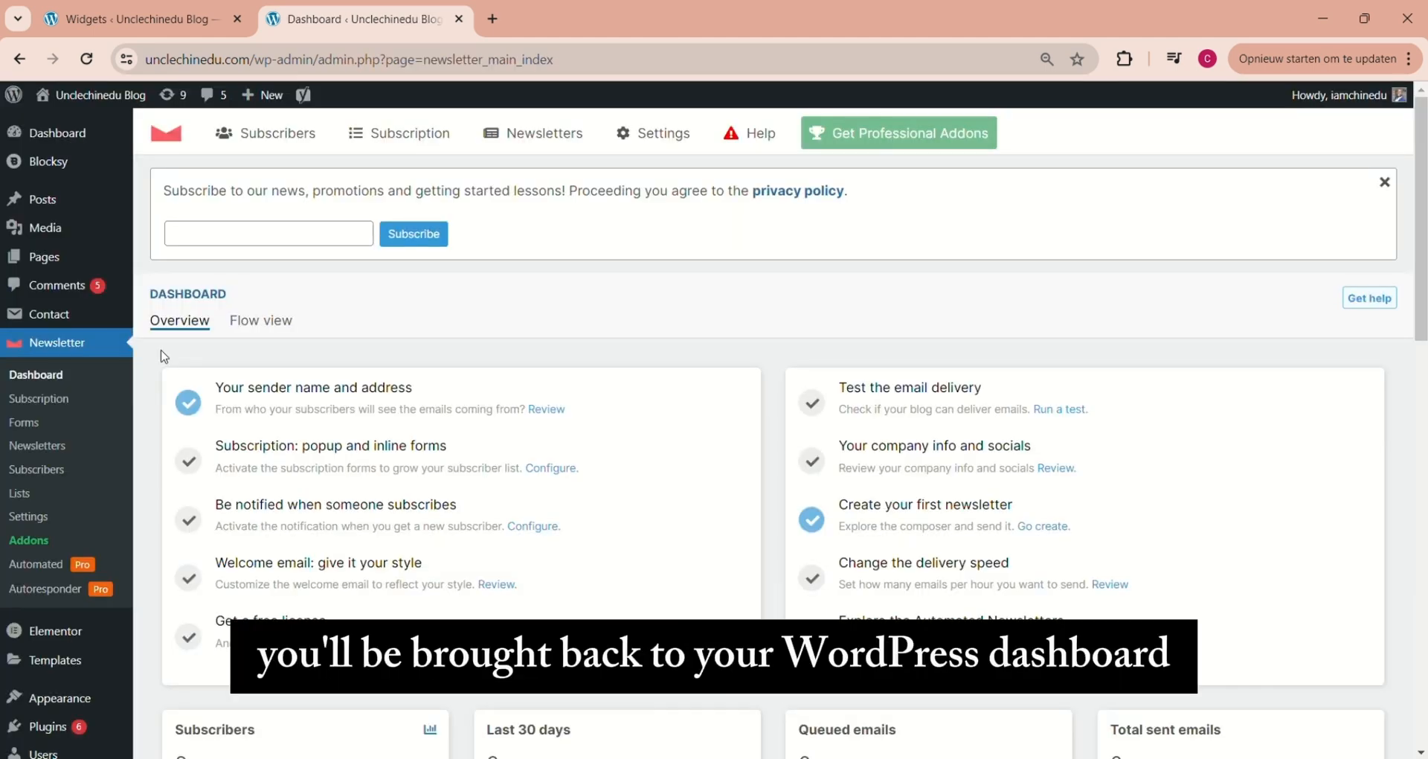
Open the Widgets page and add the heading "About the Travel freaky guy" to Footer Widget Area 1
{"action": "mouse_move", "coordinate": [64, 708]}
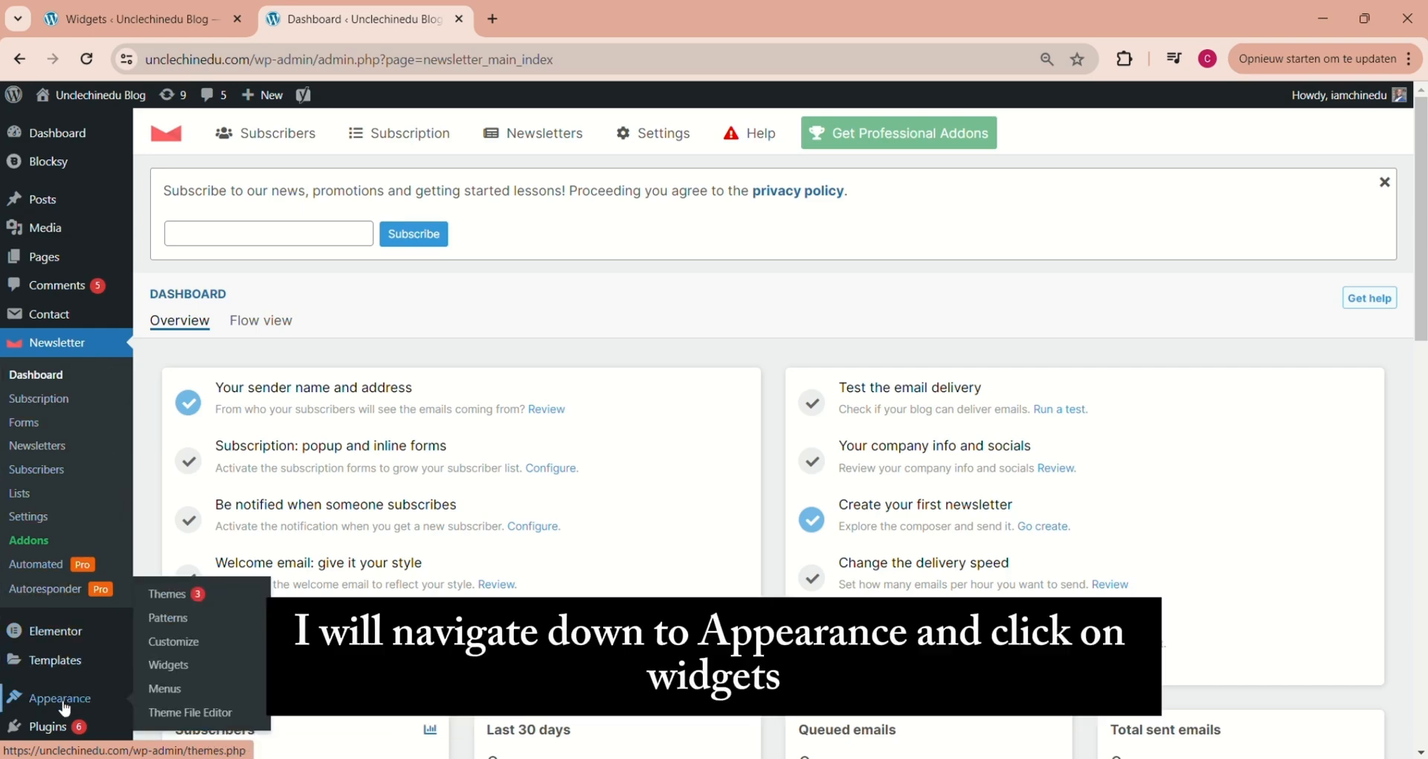
{"action": "left_click", "coordinate": [176, 666]}
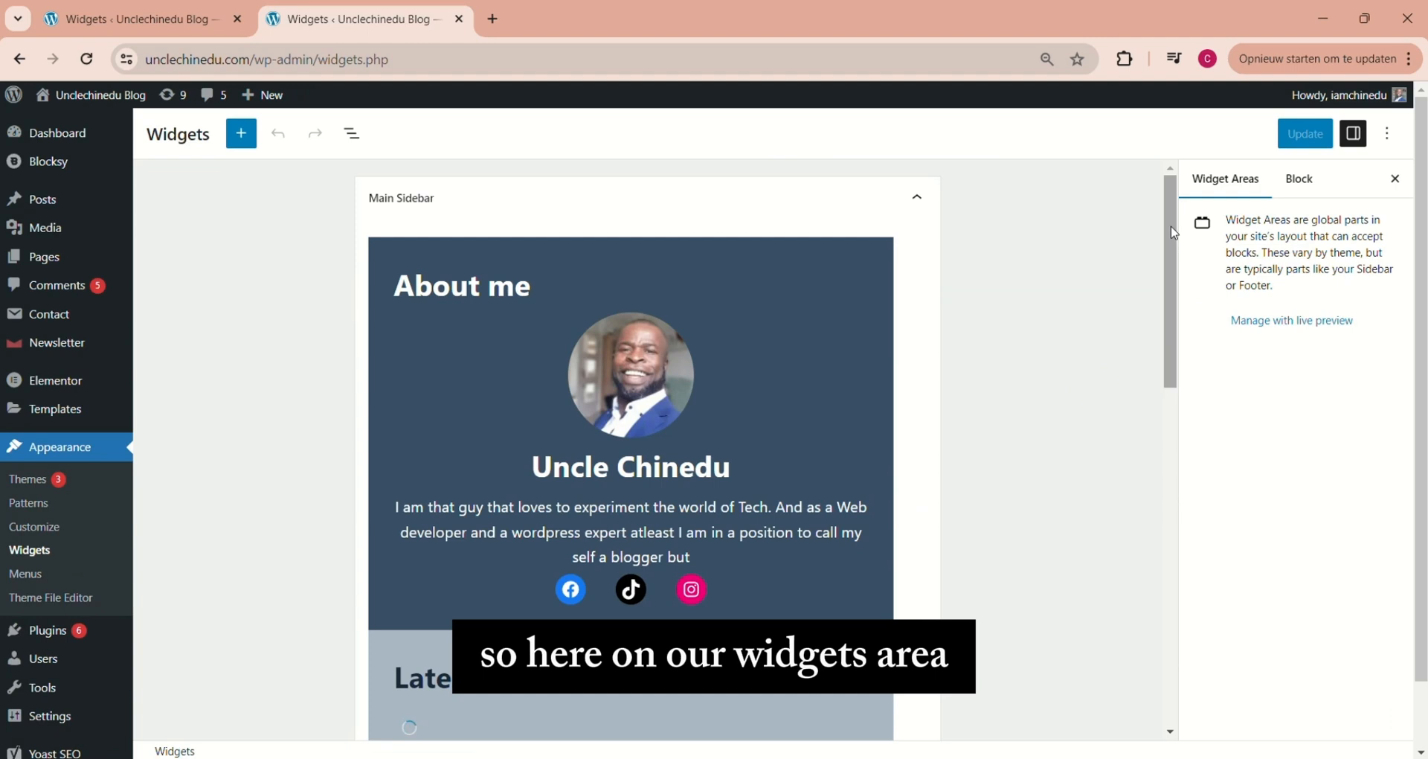
{"action": "left_click_drag", "start_coordinate": [1174, 233], "coordinate": [1195, 573]}
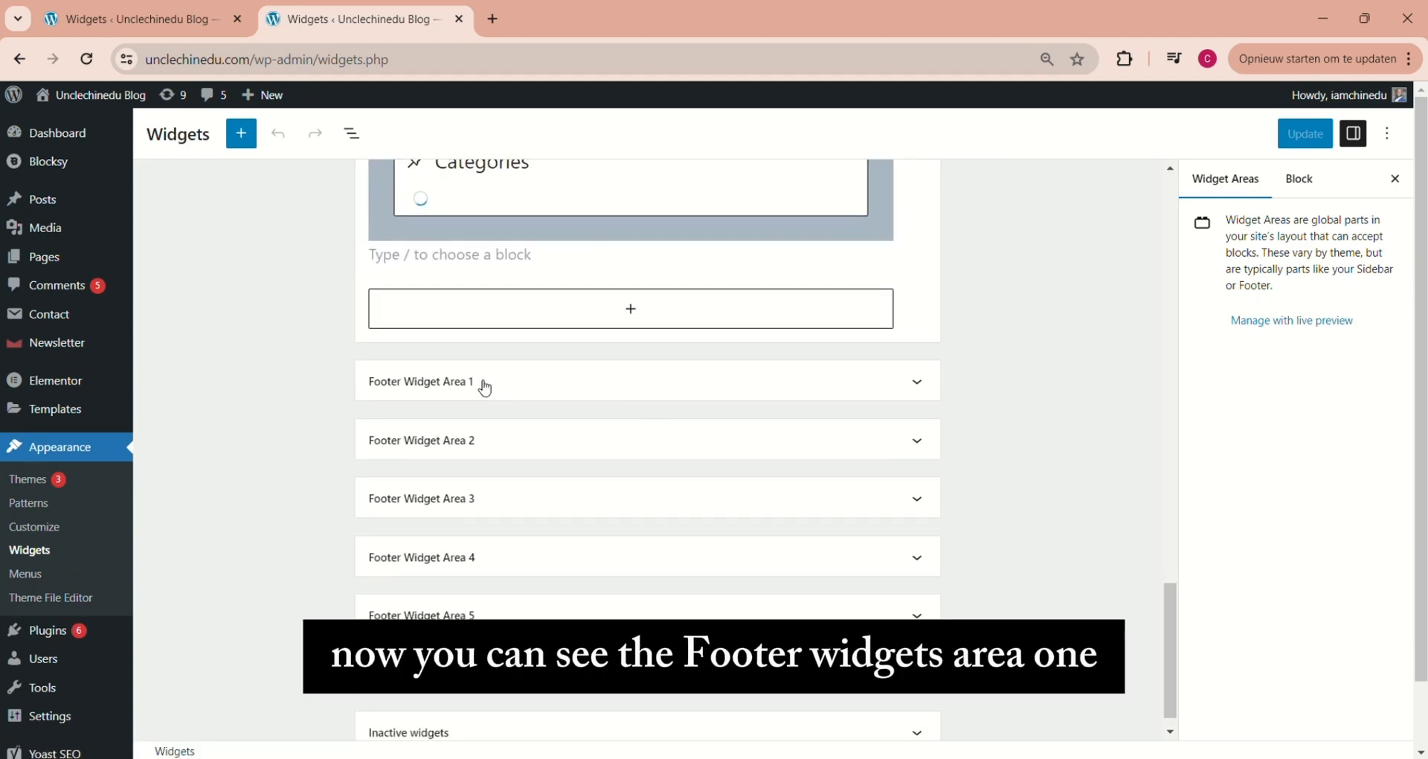
{"action": "left_click", "coordinate": [917, 459]}
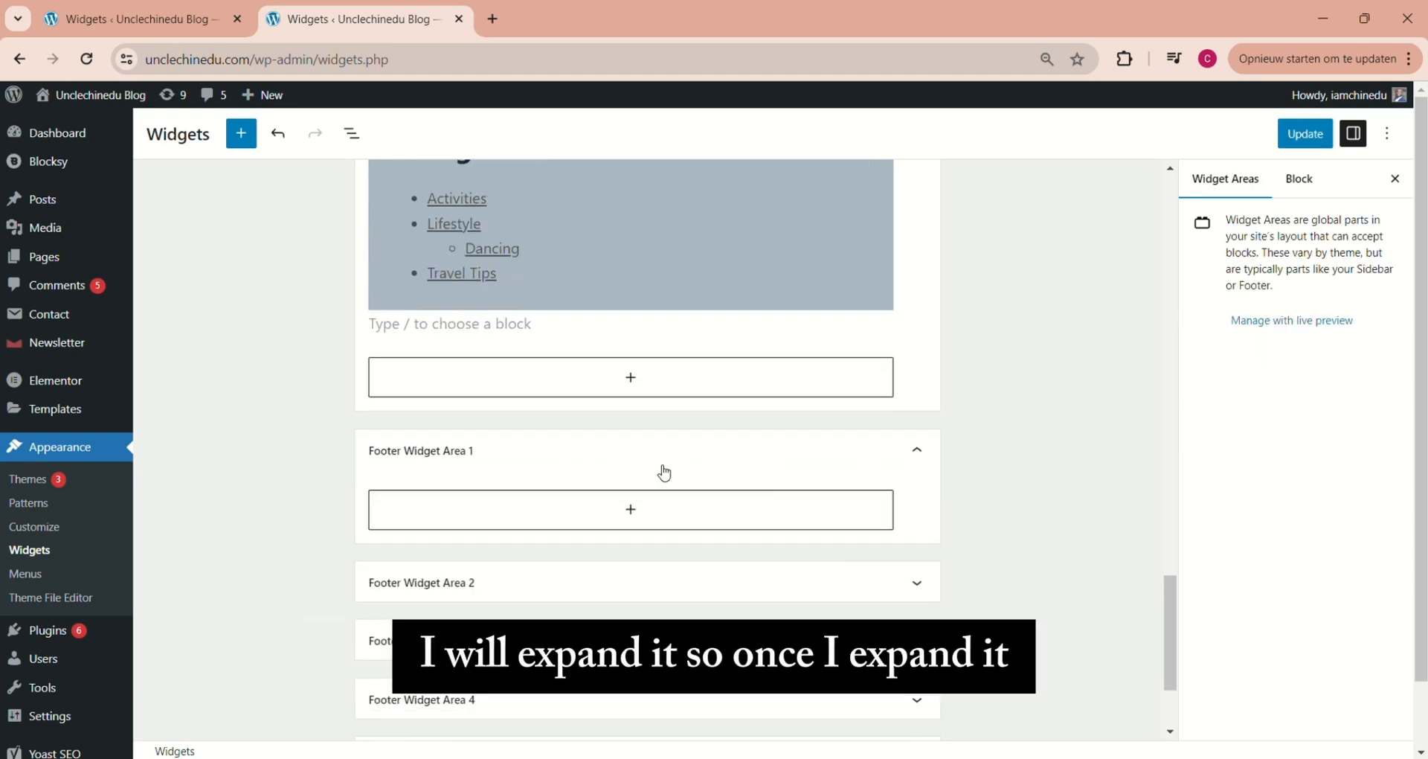
{"action": "left_click", "coordinate": [630, 510]}
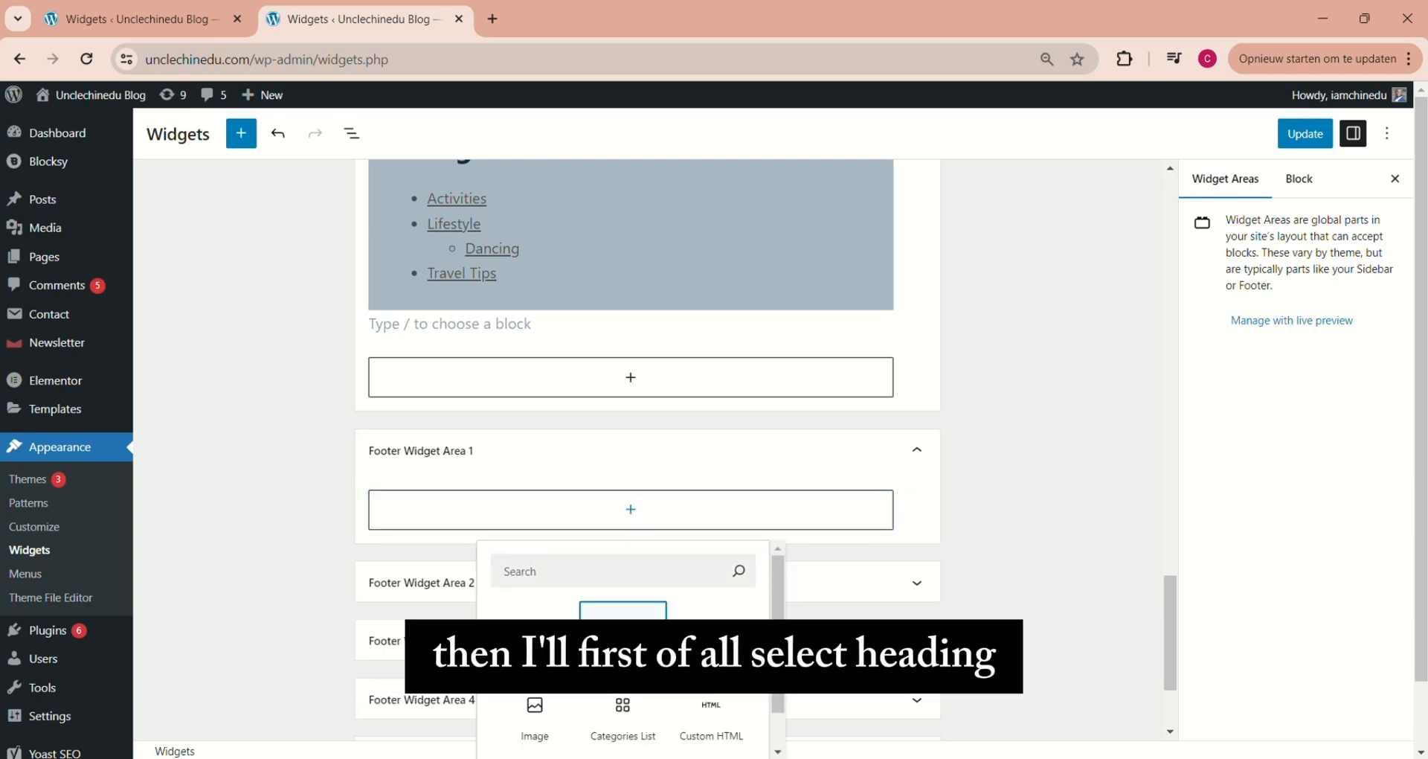
{"action": "left_click", "coordinate": [623, 636]}
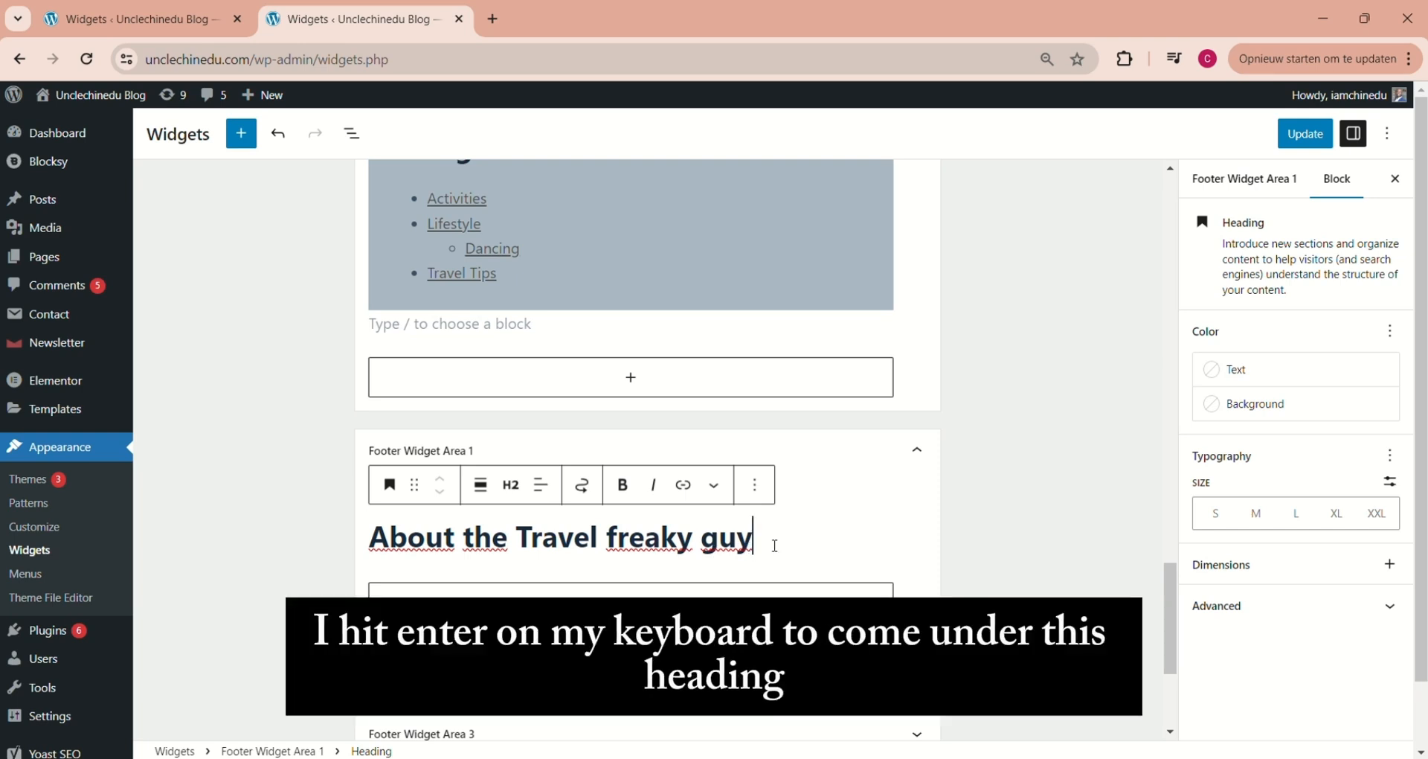
Paste the prepared about text as a paragraph below the heading in Footer Widget Area 1 and save the widgets
{"action": "key", "text": "Return"}
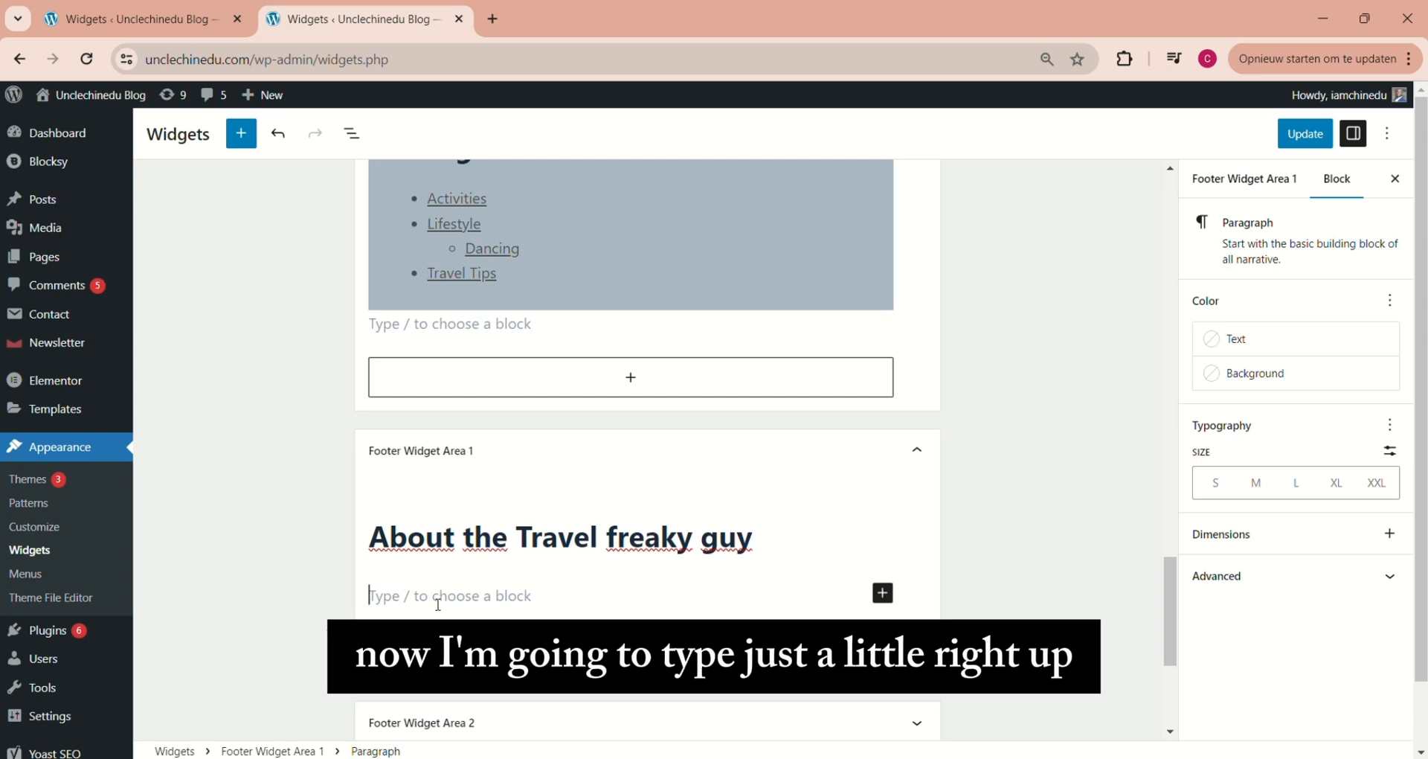
{"action": "key", "text": "ctrl+v"}
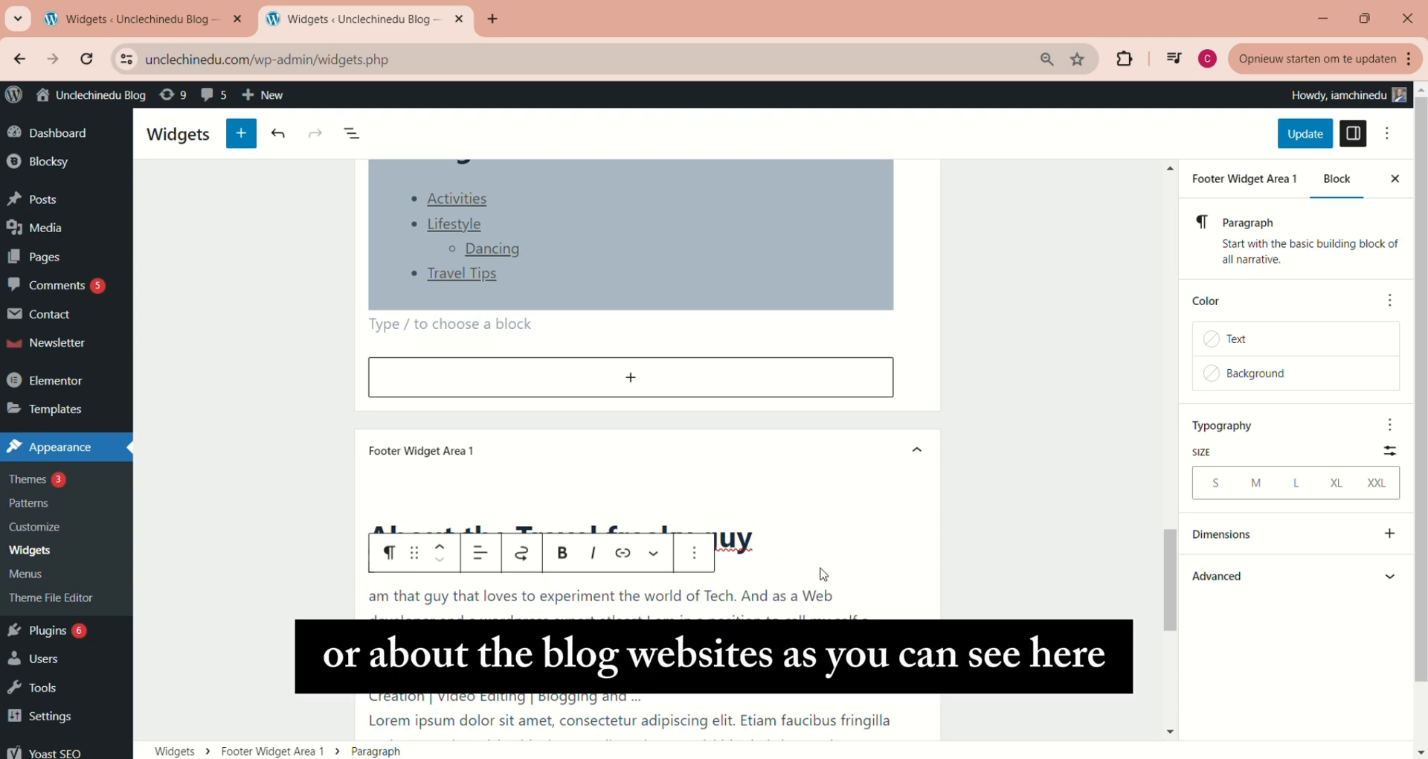
{"action": "scroll", "coordinate": [798, 395], "scroll_direction": "down", "scroll_amount": 4}
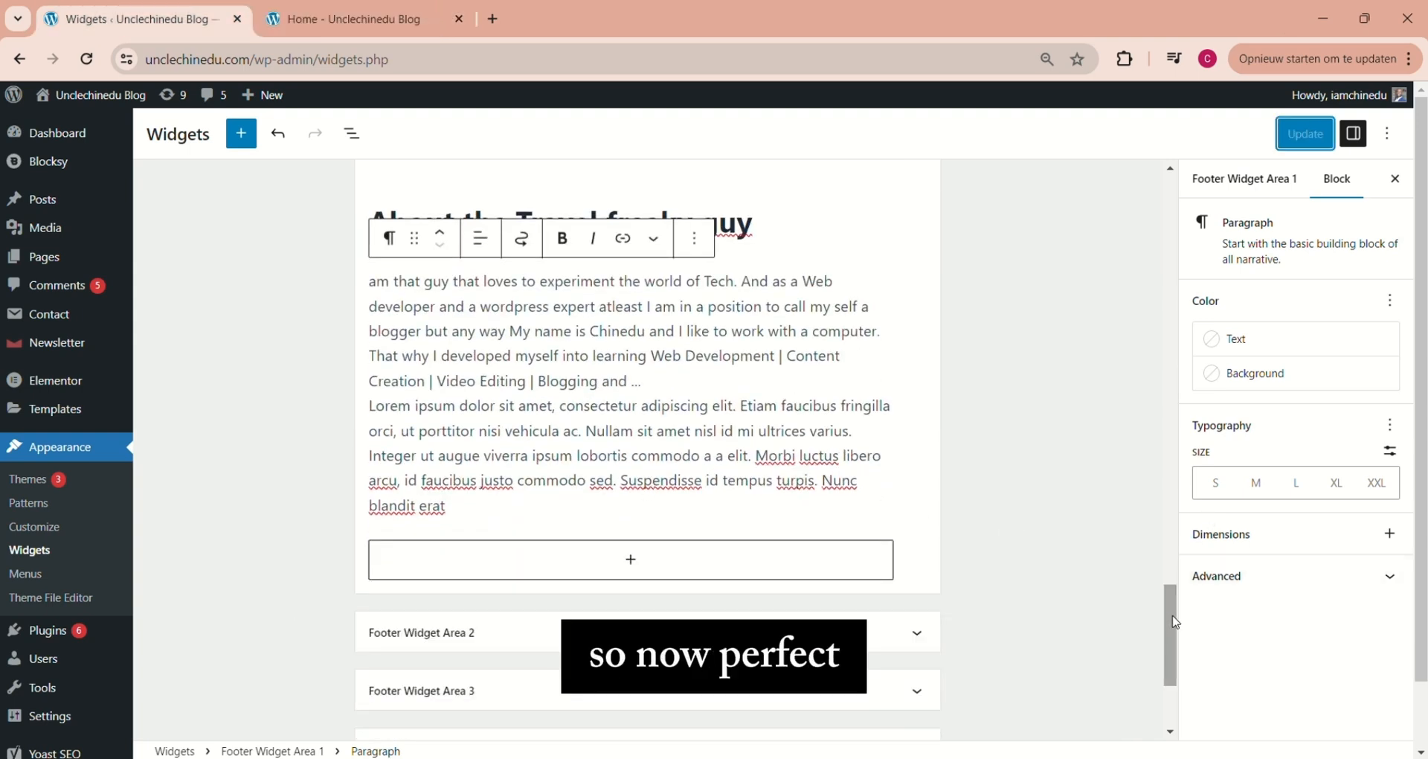
{"action": "left_click_drag", "start_coordinate": [1174, 622], "coordinate": [1182, 606]}
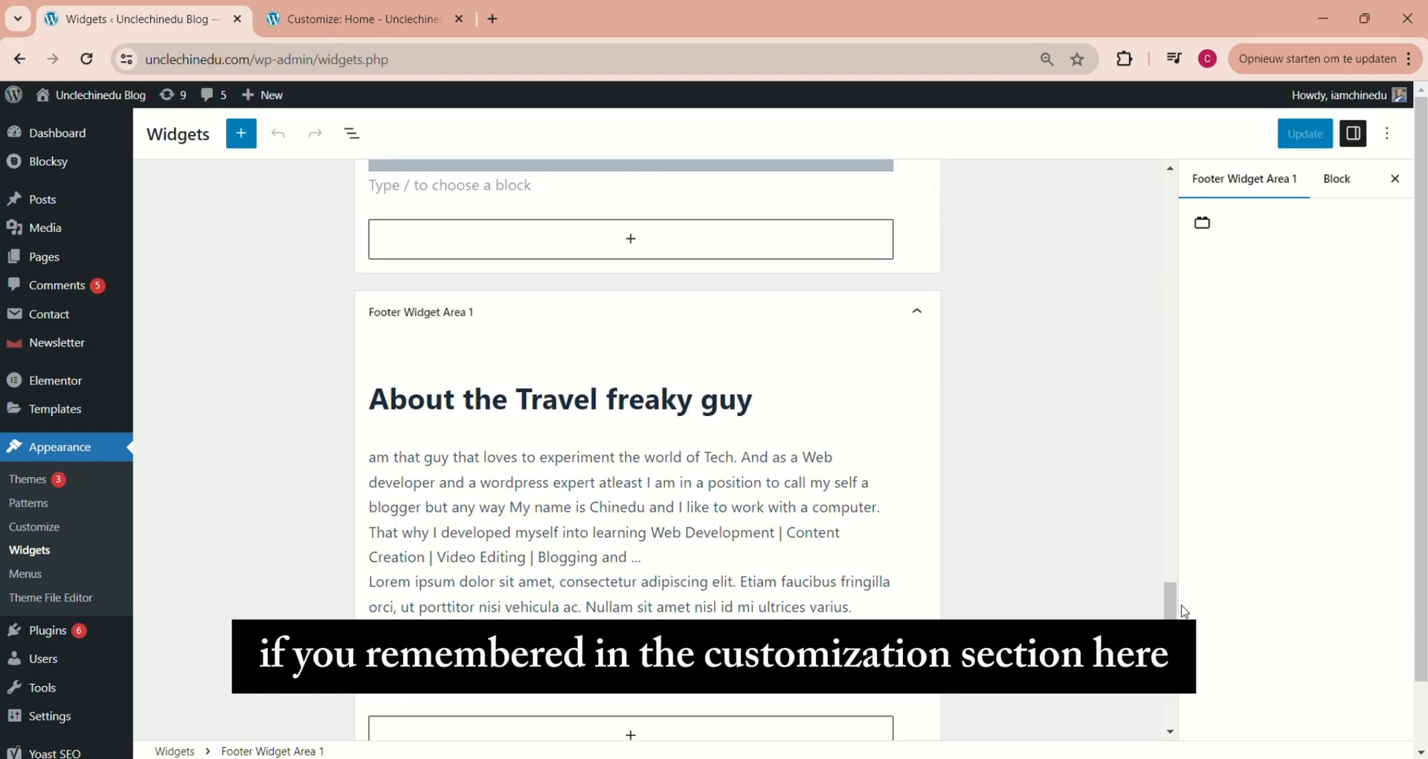
Review the footer layout in the customizer, return to the Widgets page, and expand Footer Widget Area 2 with Area 1 collapsed
{"action": "left_click", "coordinate": [330, 19]}
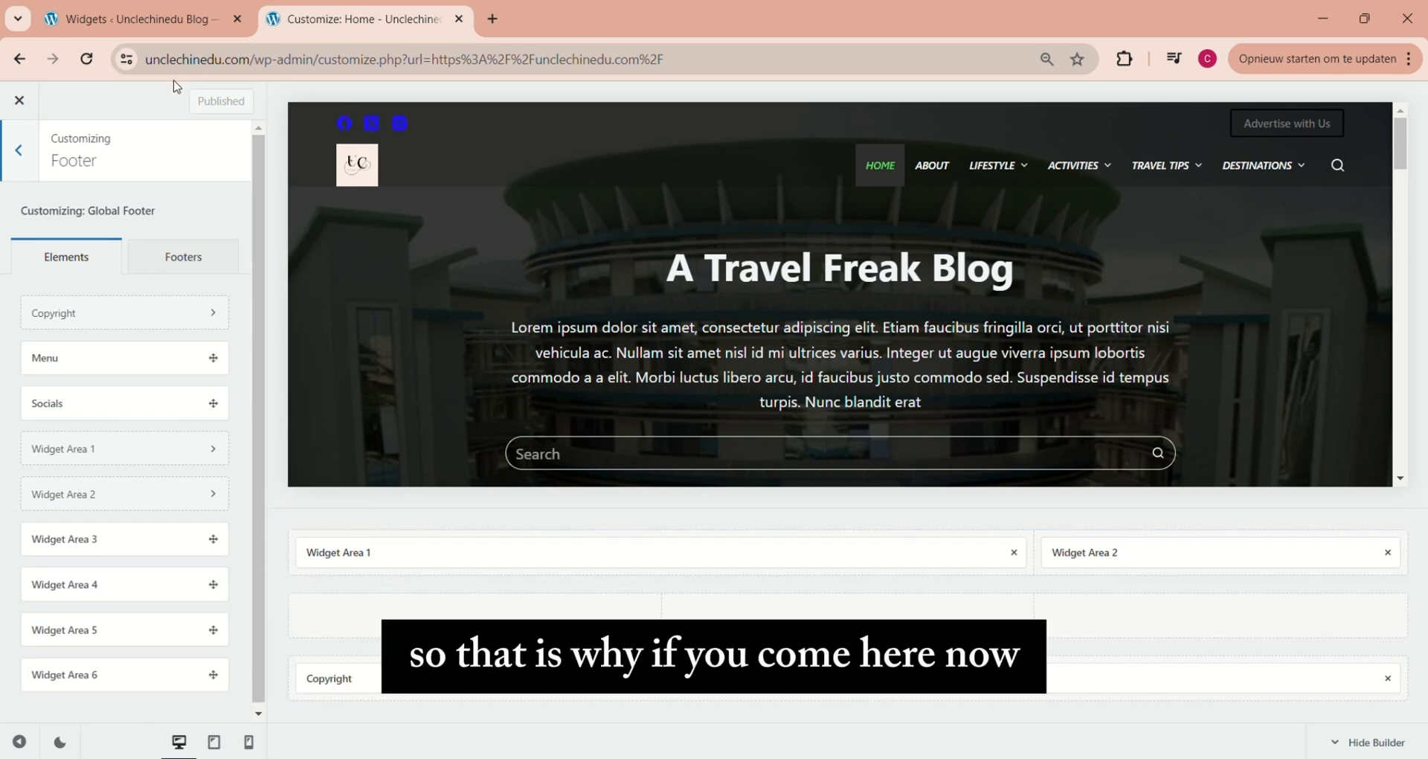
{"action": "left_click", "coordinate": [156, 21]}
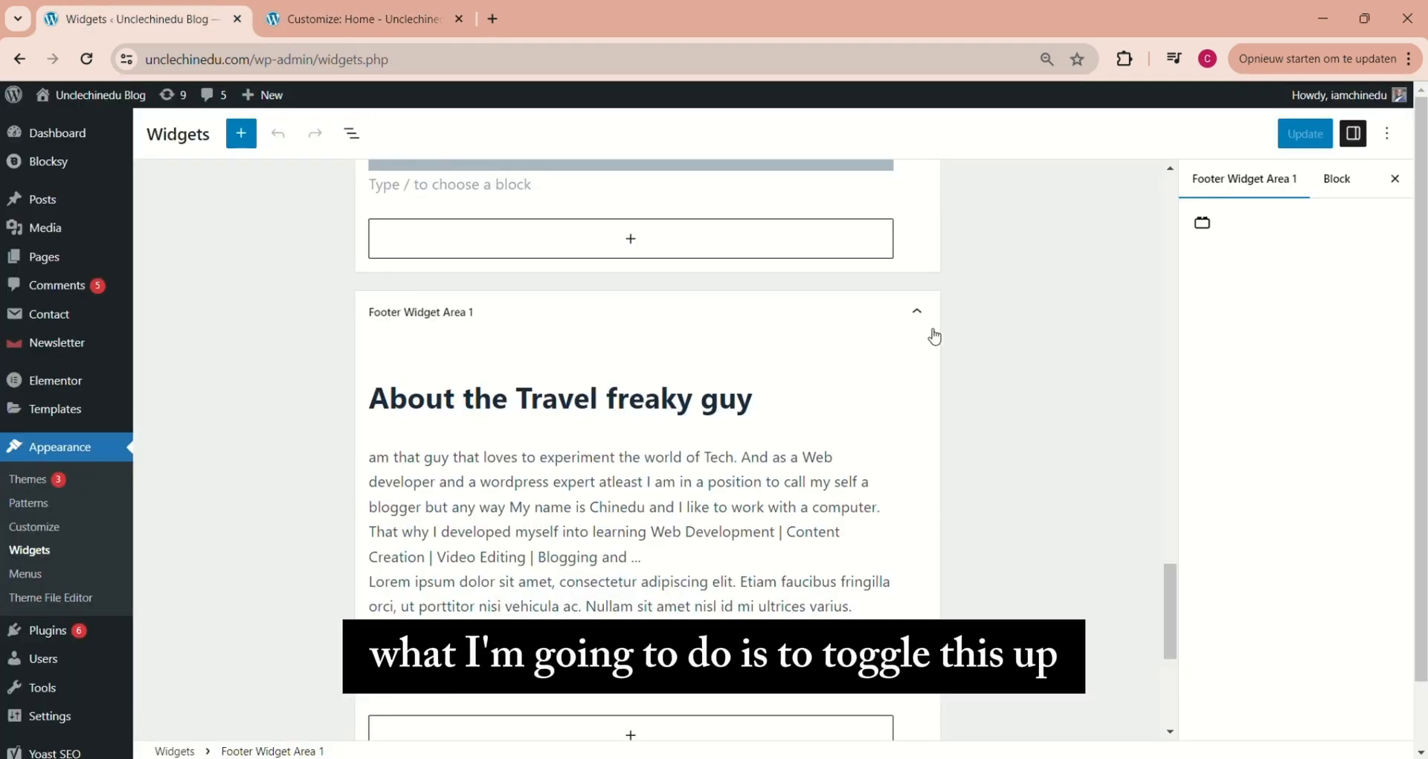
{"action": "left_click", "coordinate": [916, 311]}
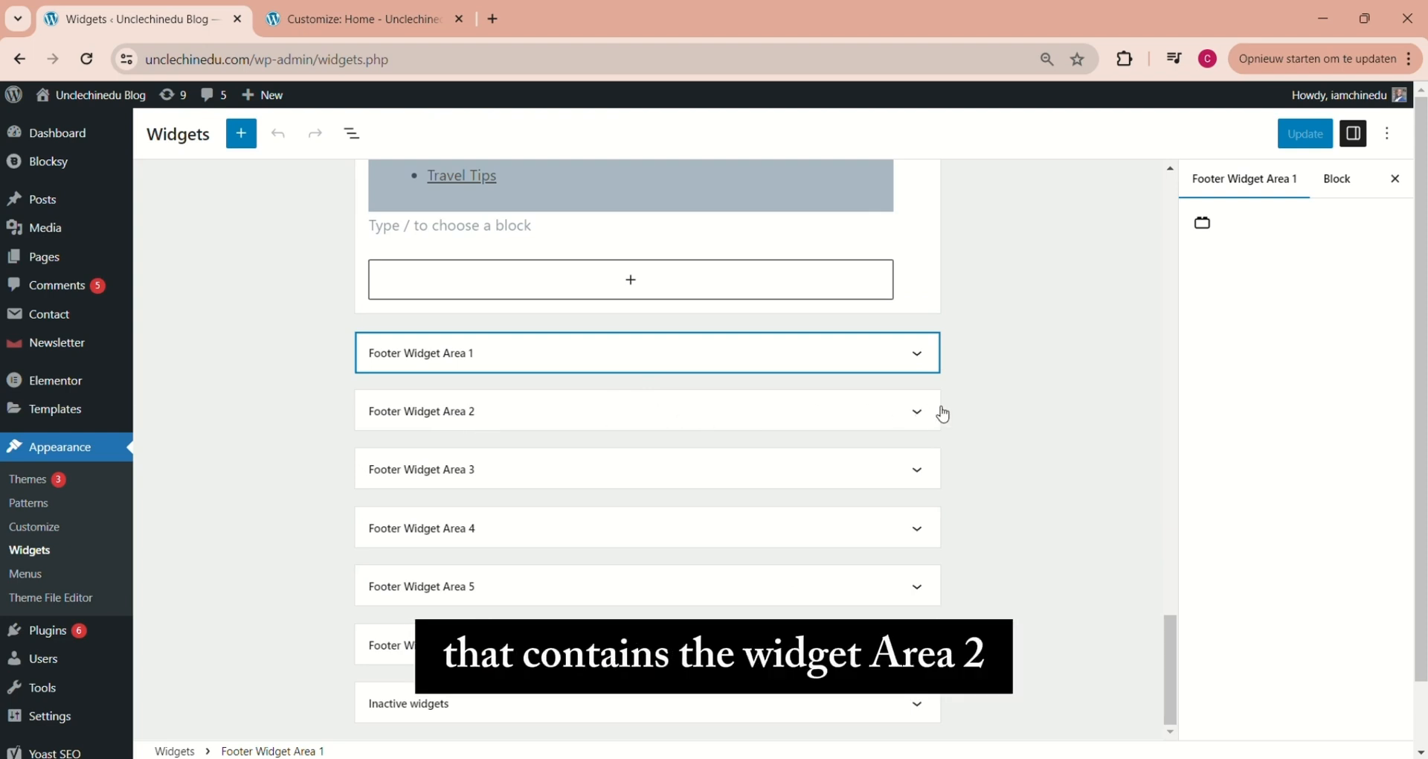
{"action": "left_click", "coordinate": [919, 416]}
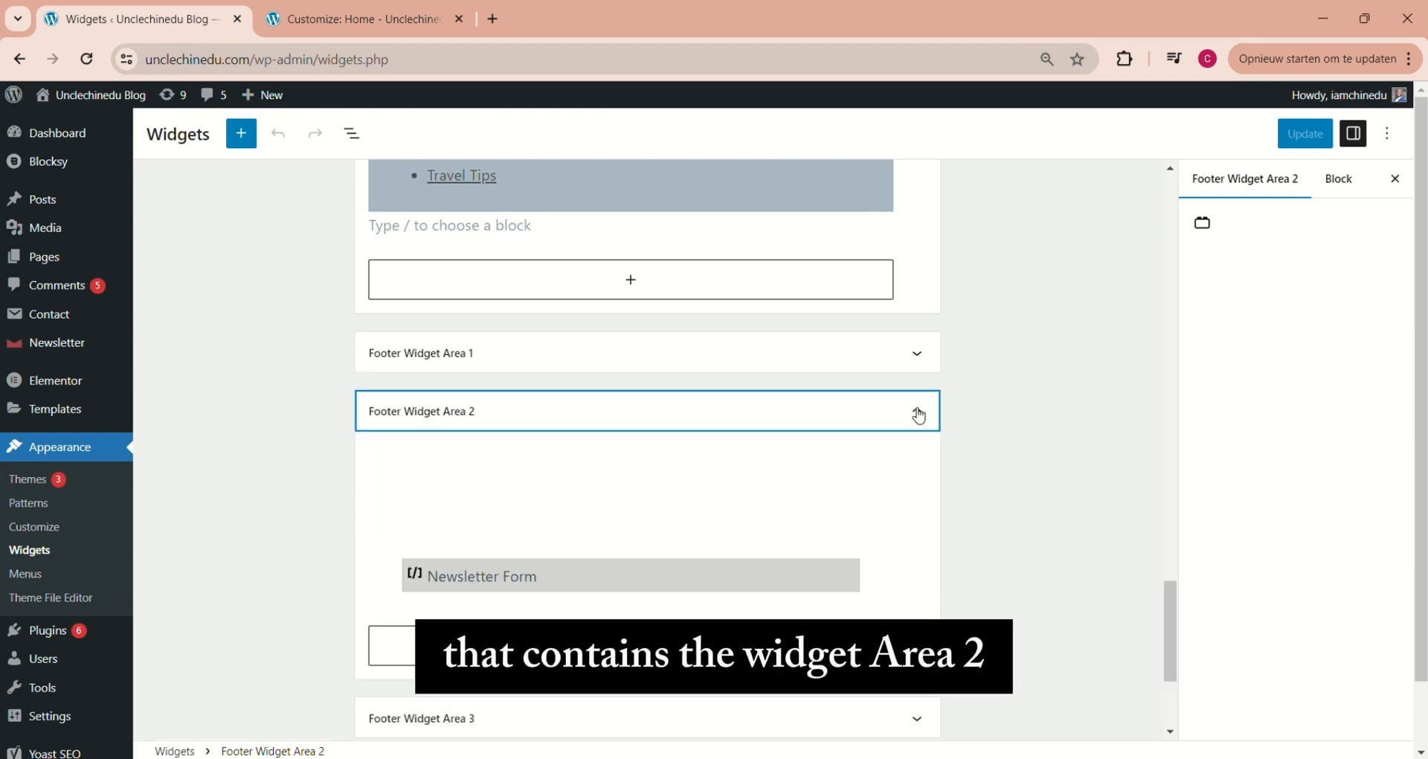
{"action": "left_click", "coordinate": [918, 415]}
{"action": "left_click", "coordinate": [920, 416]}
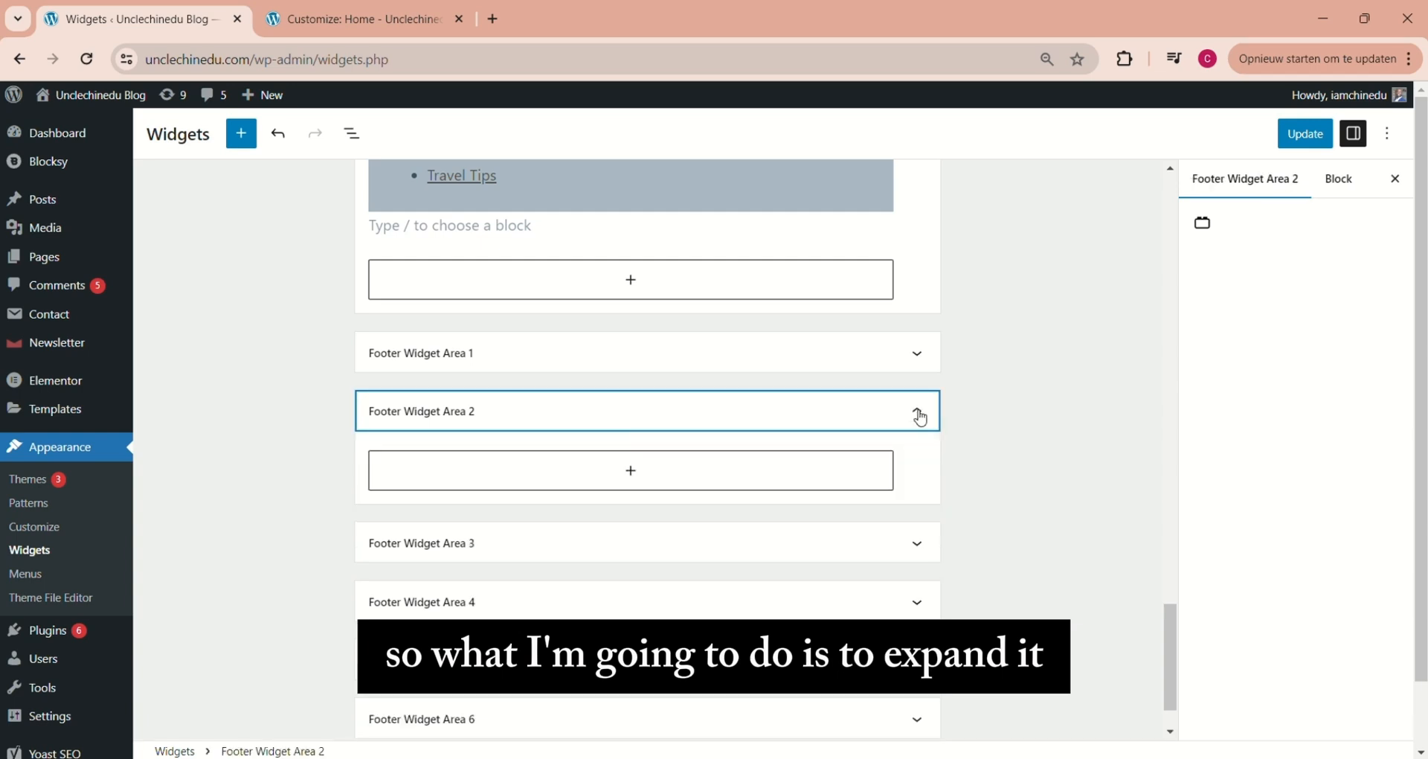
Add a Group block with the single-container layout to Footer Widget Area 2
{"action": "left_click", "coordinate": [633, 473]}
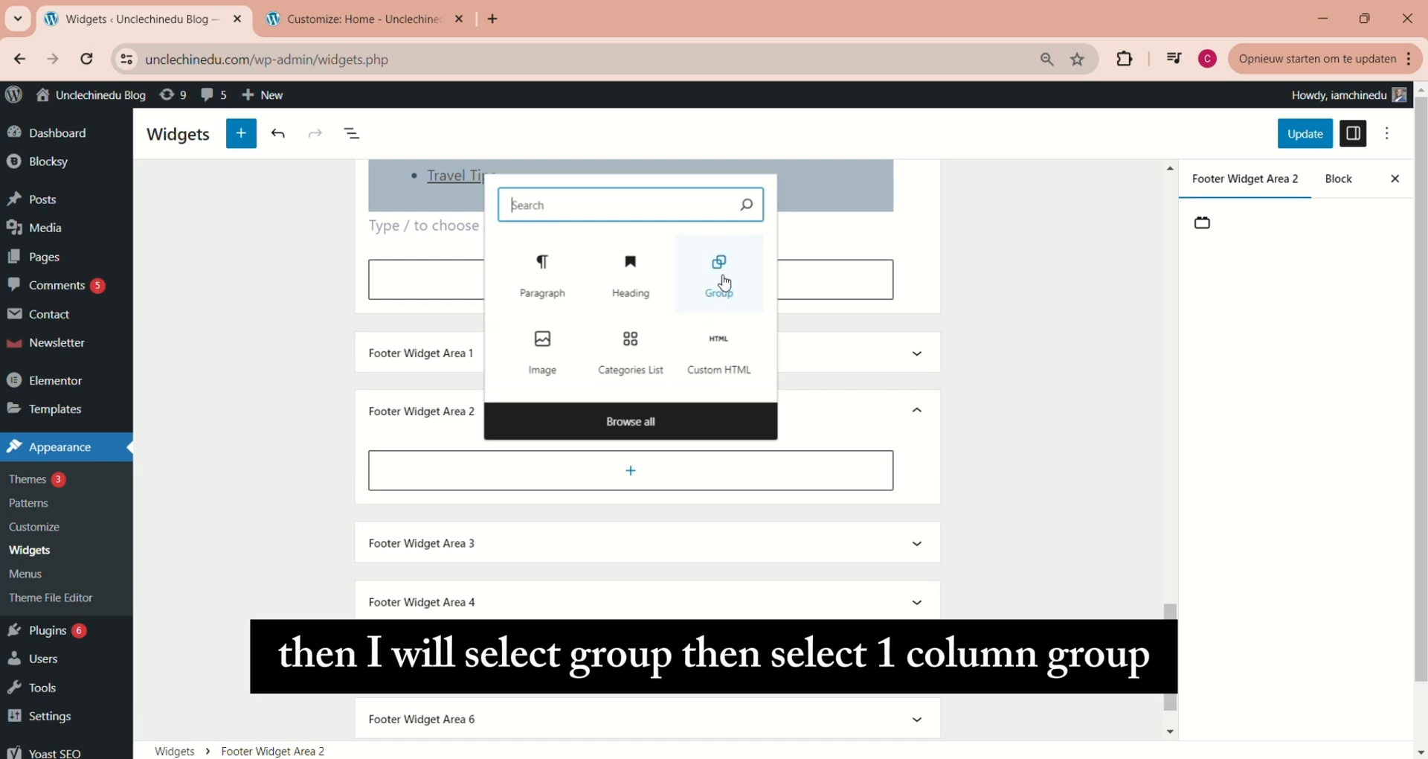
{"action": "left_click", "coordinate": [720, 275]}
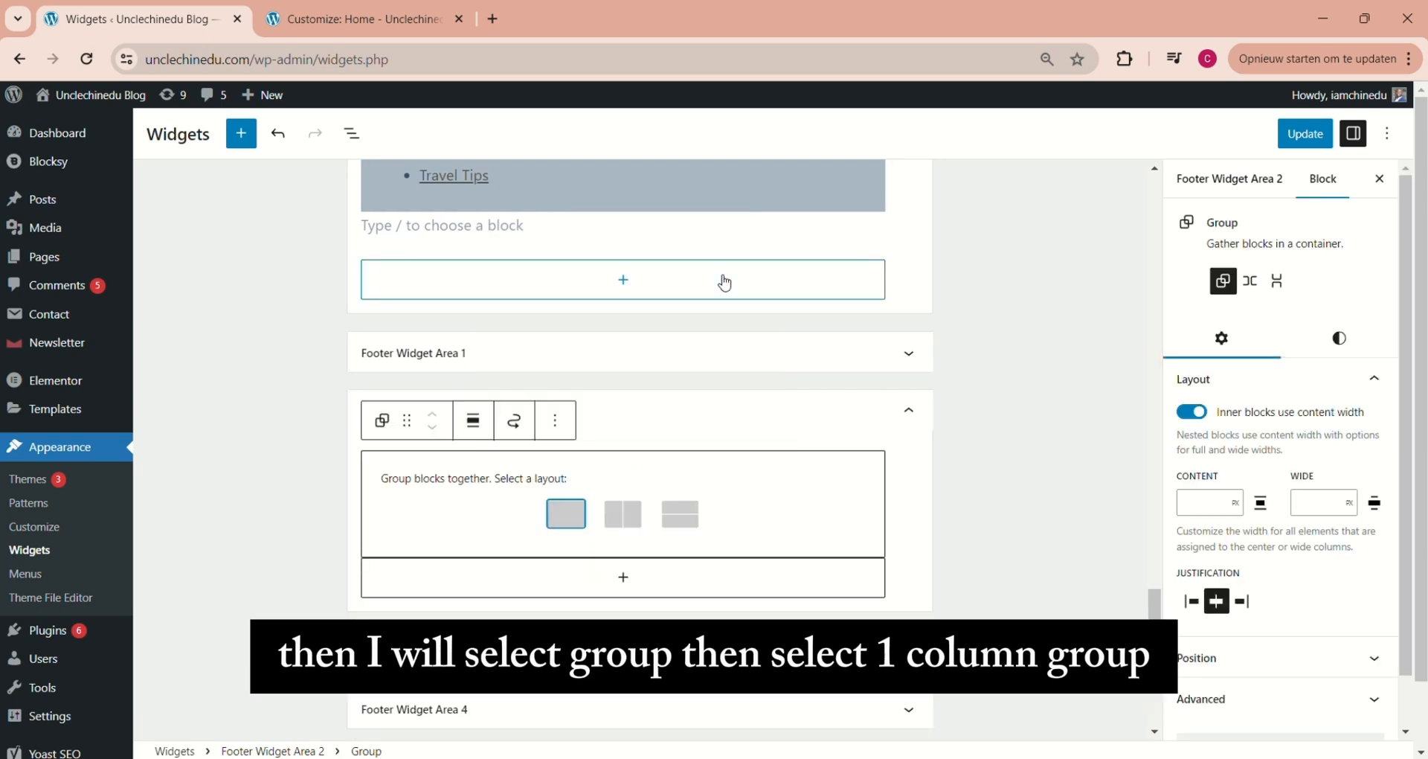
{"action": "left_click", "coordinate": [564, 517]}
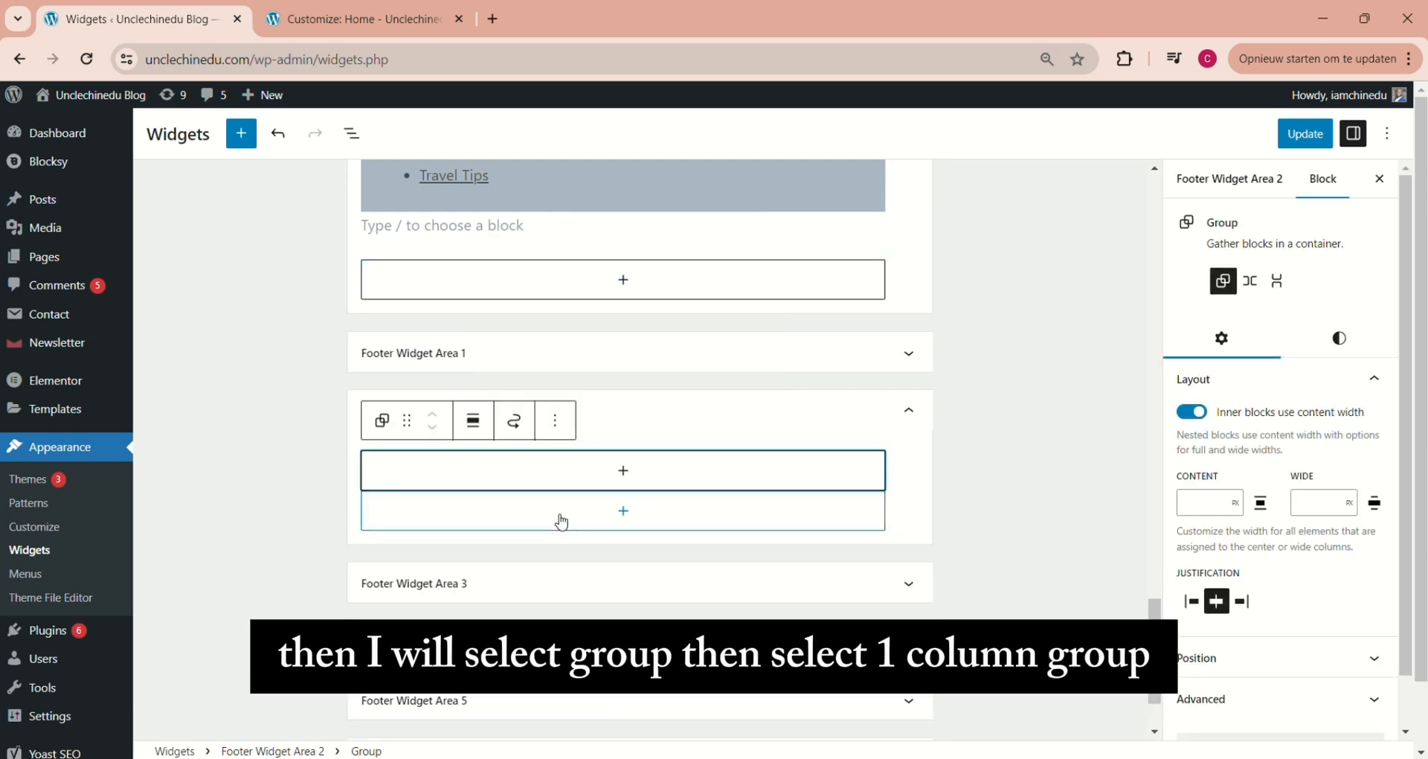
Search all blocks for "news", insert the Newsletter subscription form into the group, and save the widgets
{"action": "left_click", "coordinate": [624, 471]}
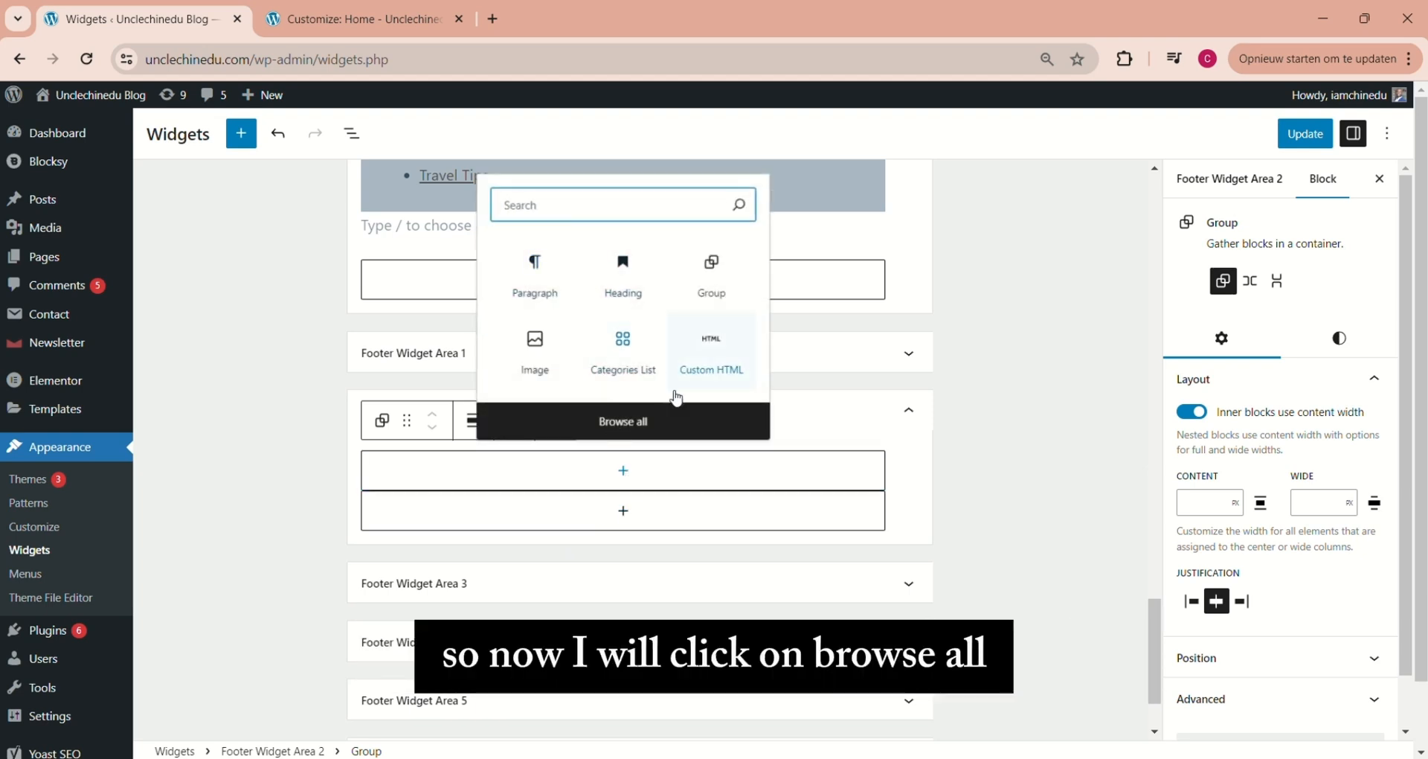
{"action": "left_click", "coordinate": [621, 424]}
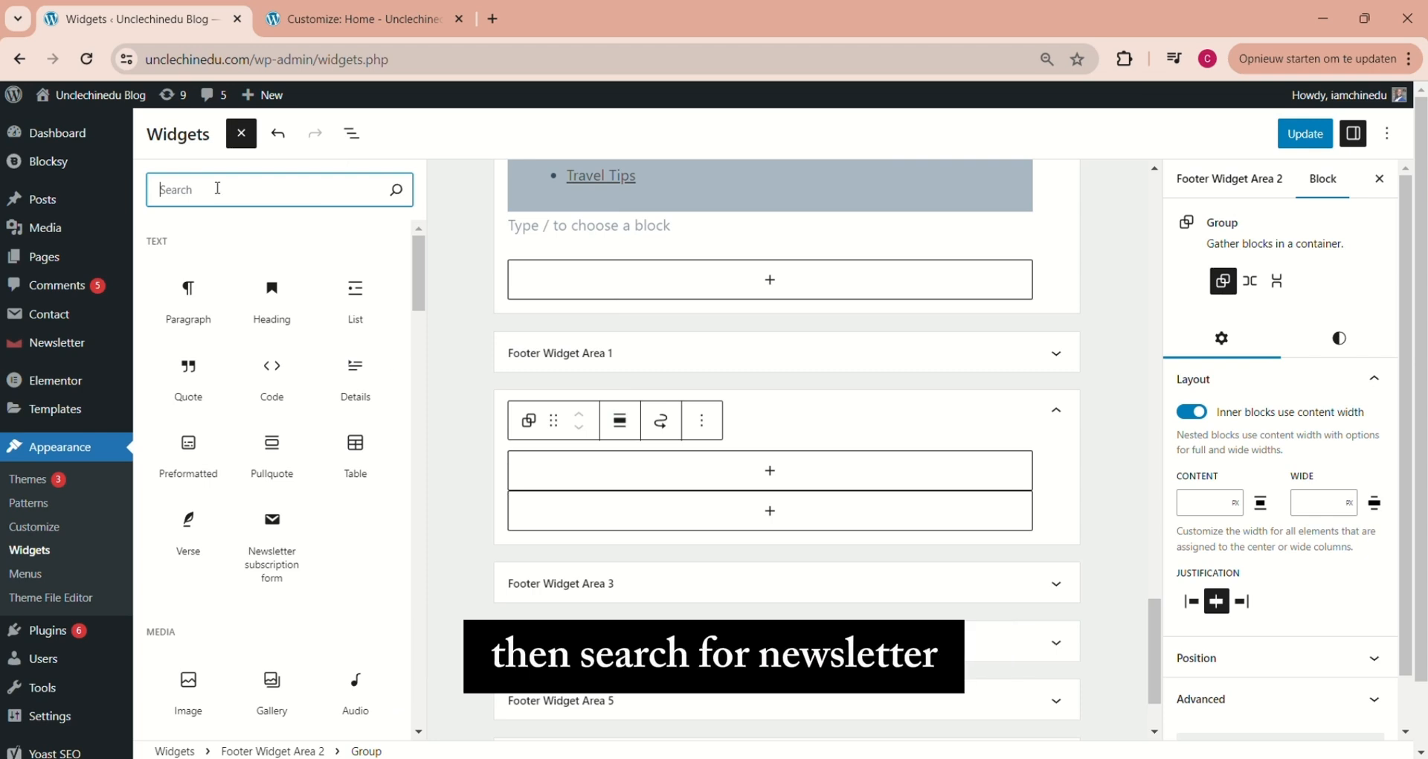
{"action": "type", "text": "news"}
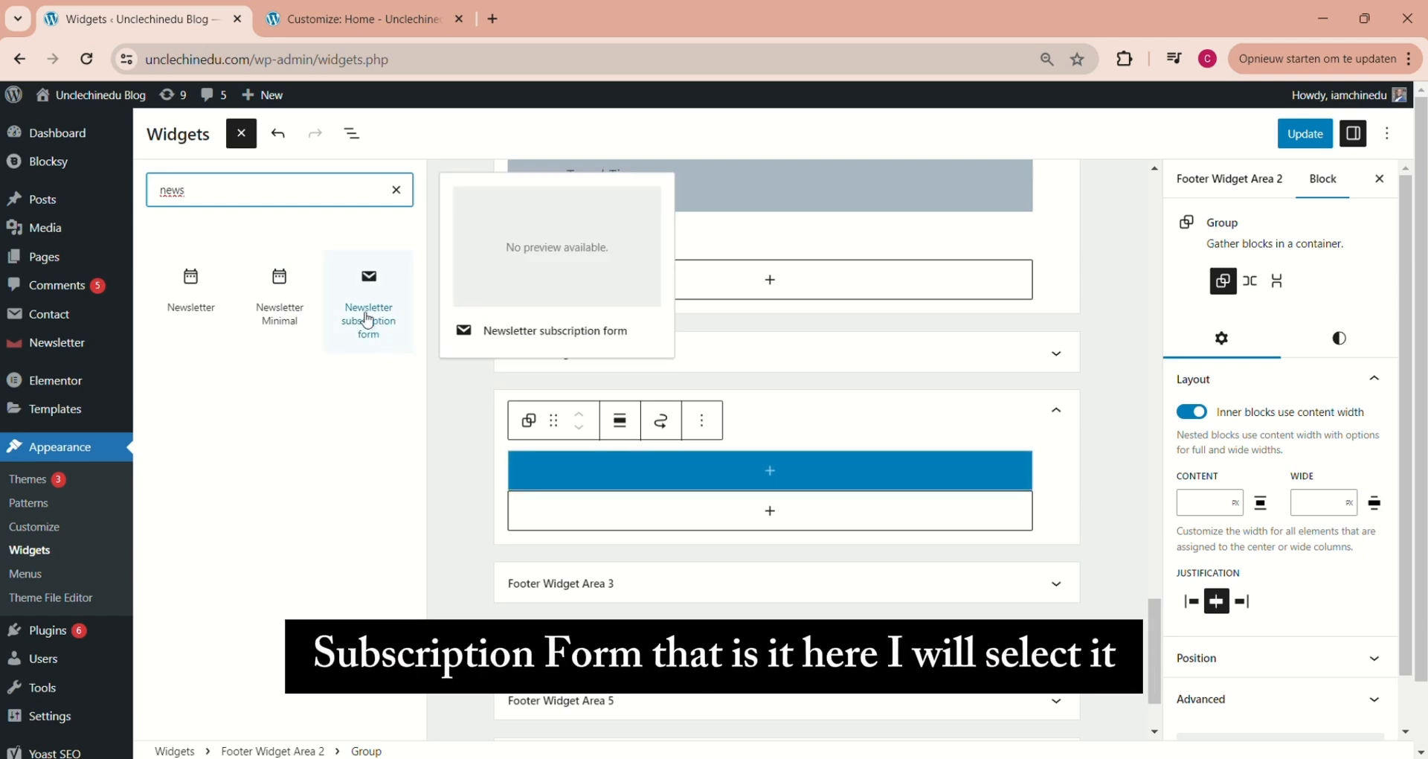
{"action": "left_click", "coordinate": [374, 306]}
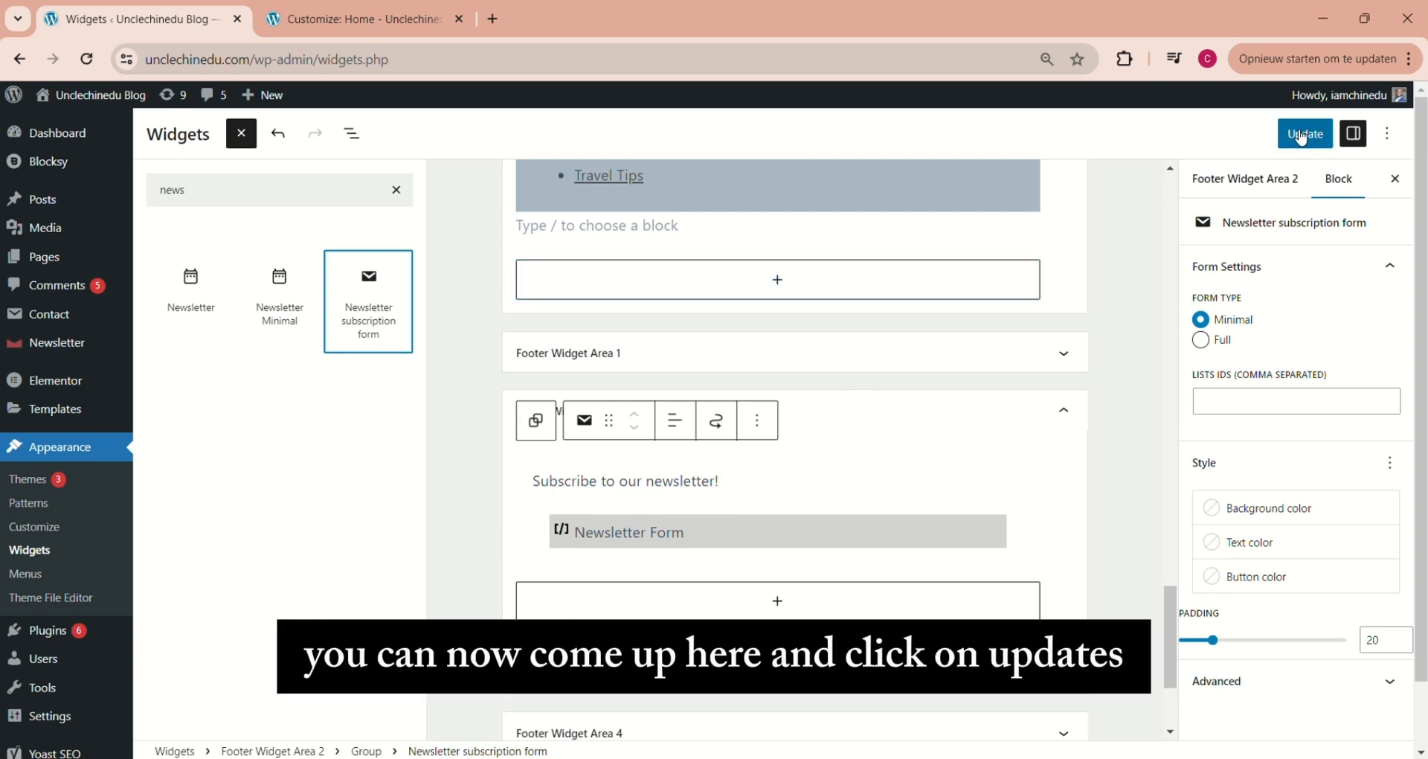
{"action": "left_click", "coordinate": [1303, 134]}
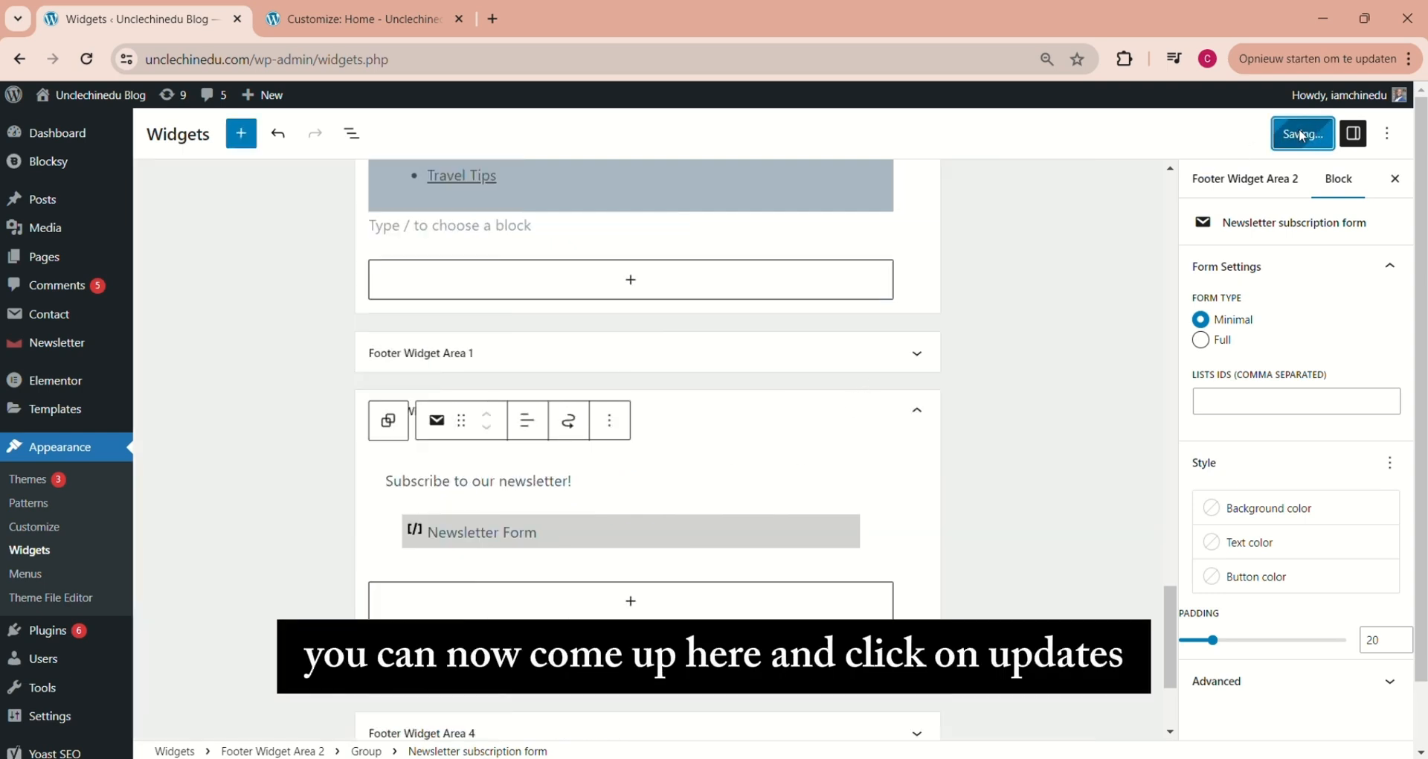
Reload the blog's home page and examine the about text and subscription form in the footer
{"action": "left_click", "coordinate": [355, 19]}
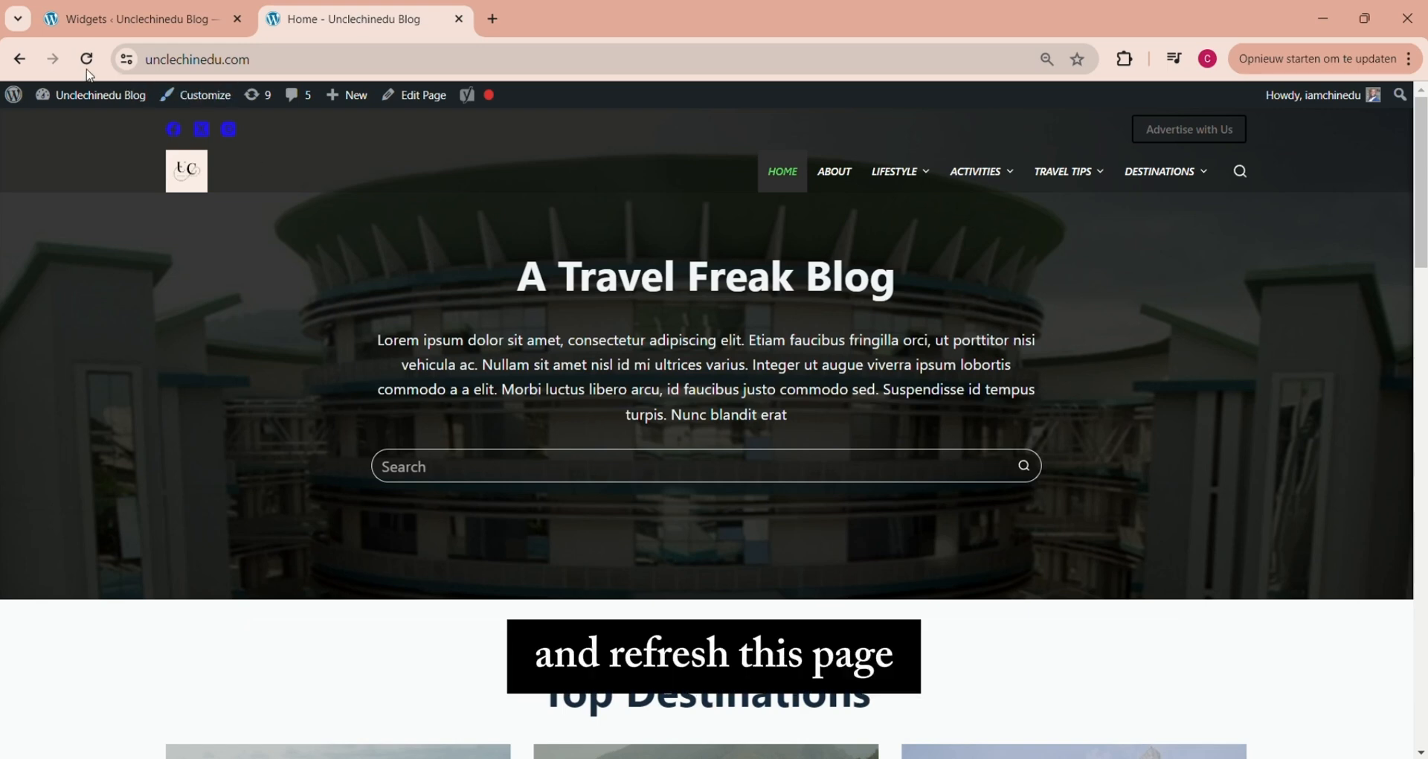
{"action": "left_click", "coordinate": [87, 58]}
{"action": "left_click_drag", "start_coordinate": [1425, 211], "coordinate": [1422, 703]}
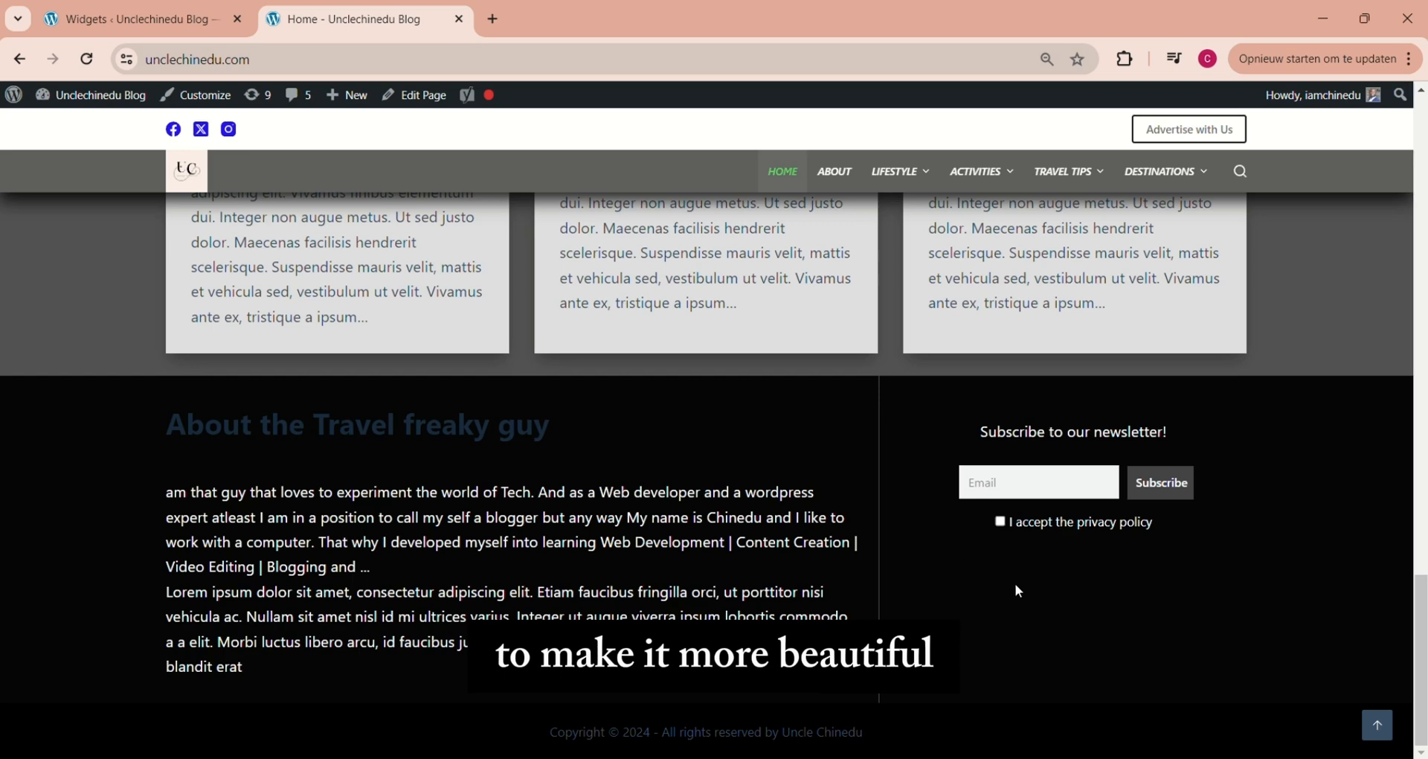
Set the newsletter subscription form's type to Full, save the widgets, and reload the home page to check the footer
{"action": "left_click", "coordinate": [145, 19]}
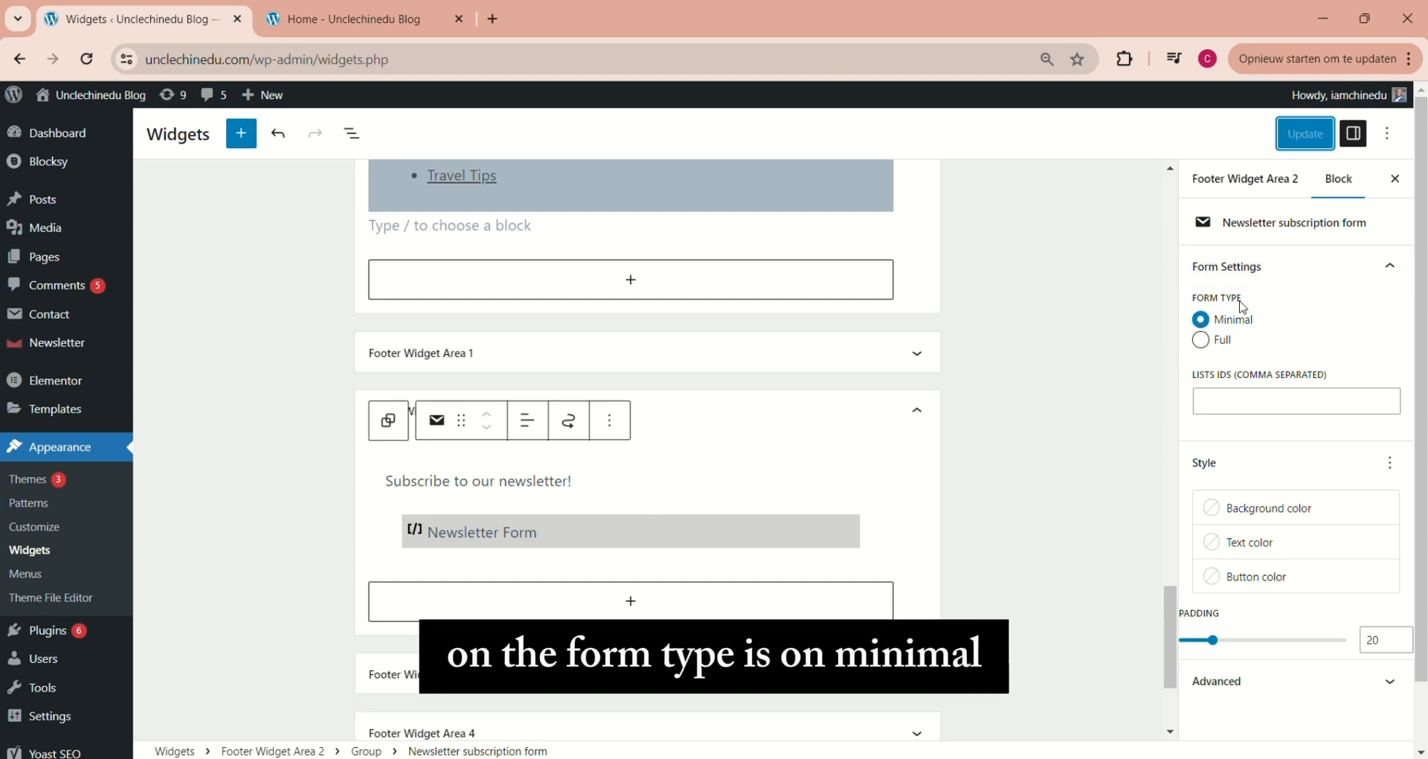
{"action": "left_click", "coordinate": [1202, 343]}
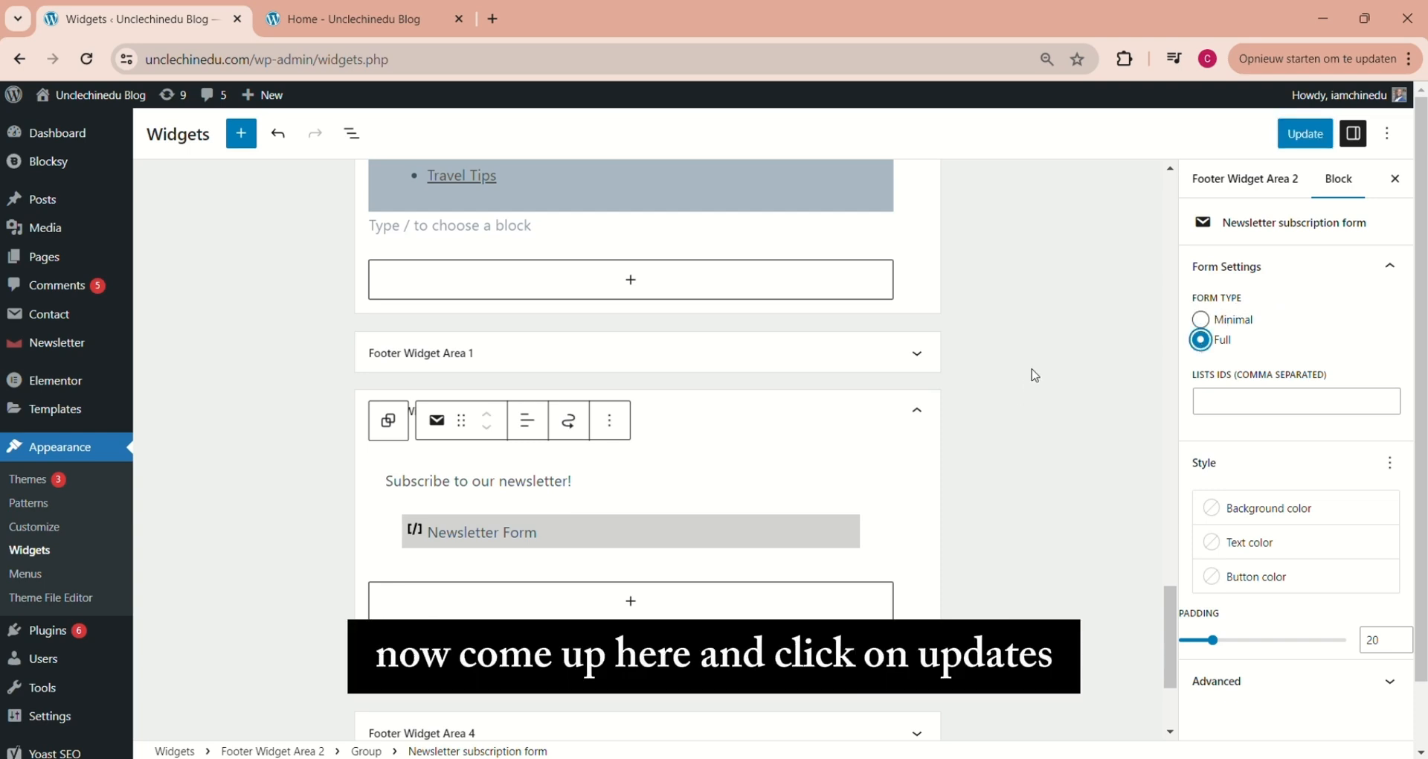
{"action": "left_click", "coordinate": [1306, 132]}
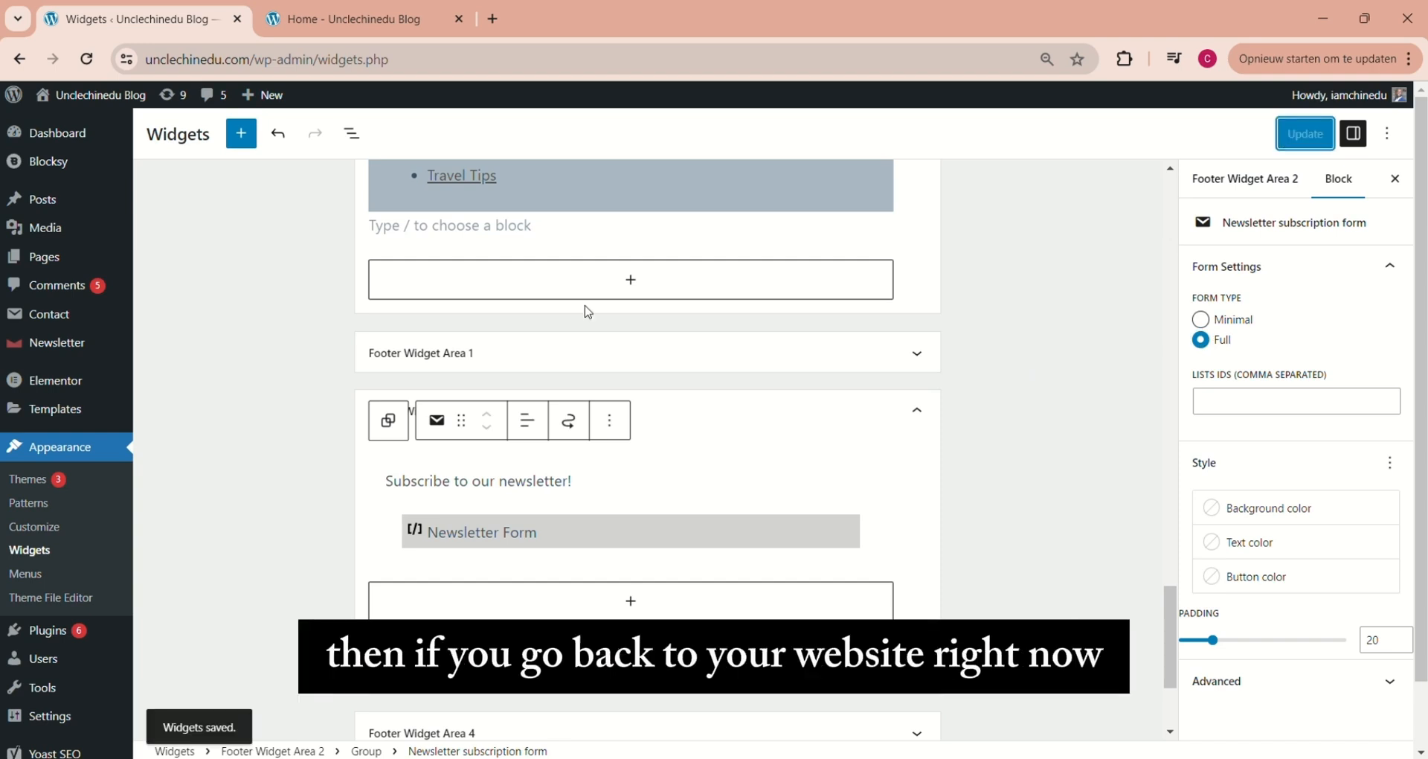
{"action": "left_click", "coordinate": [347, 23]}
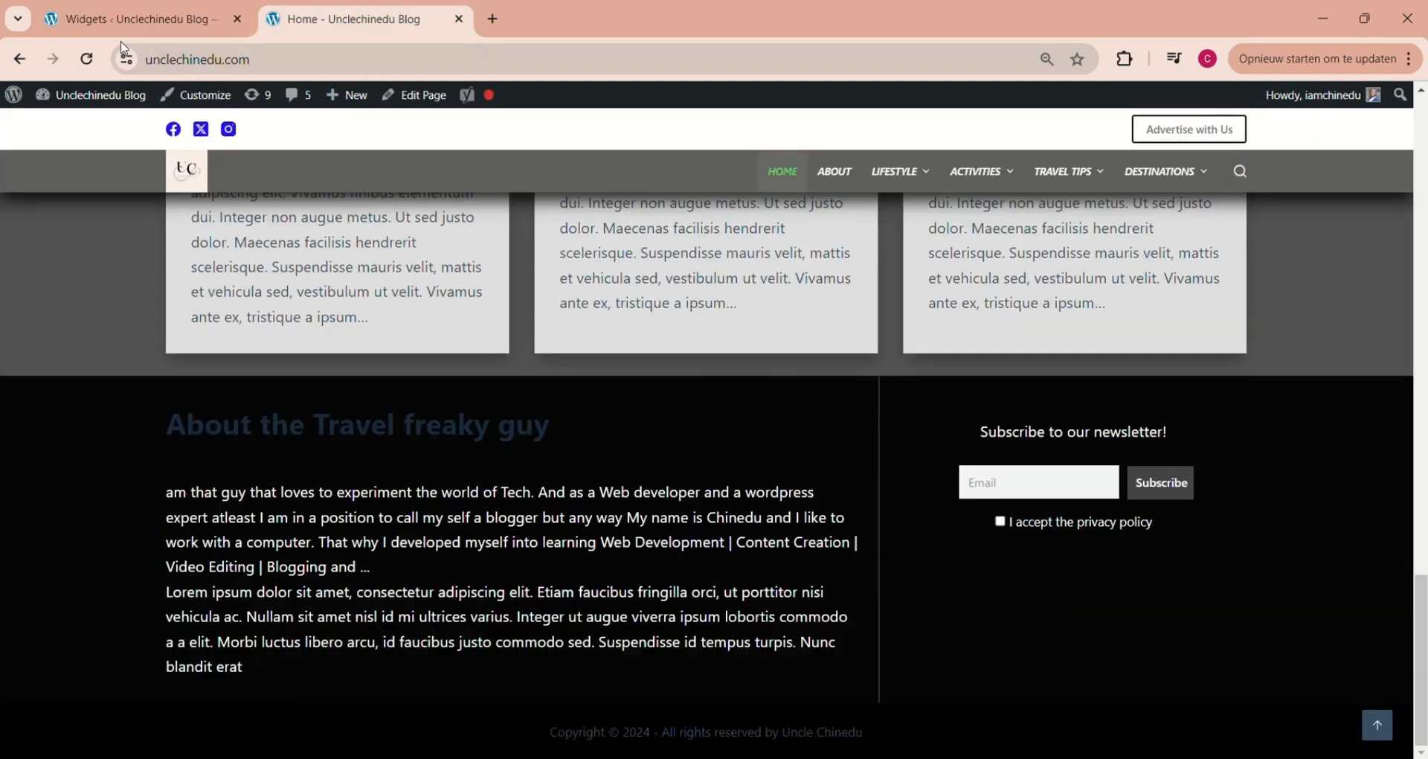
{"action": "left_click", "coordinate": [91, 66]}
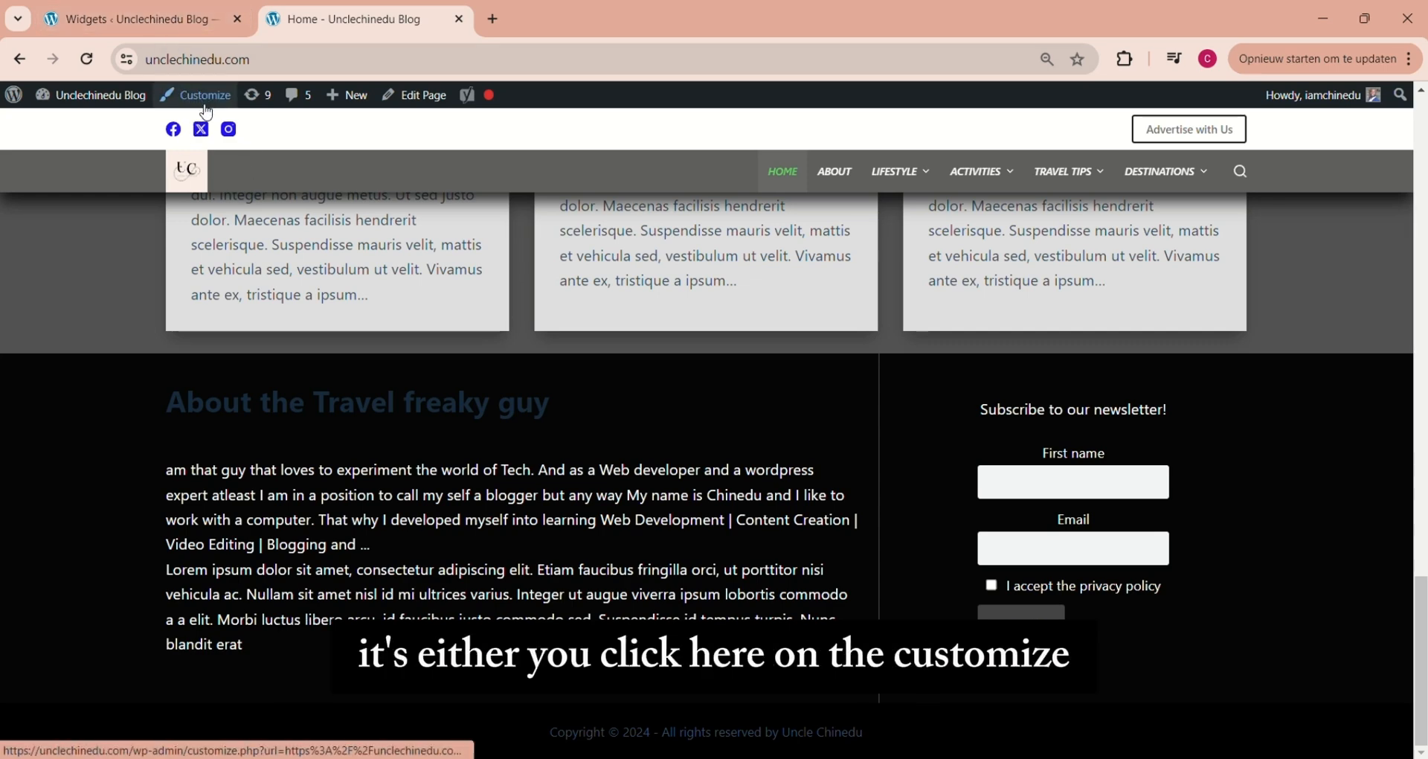
In the theme customizer's footer settings, change the top row's two-column layout to equal-width columns
{"action": "left_click", "coordinate": [160, 21]}
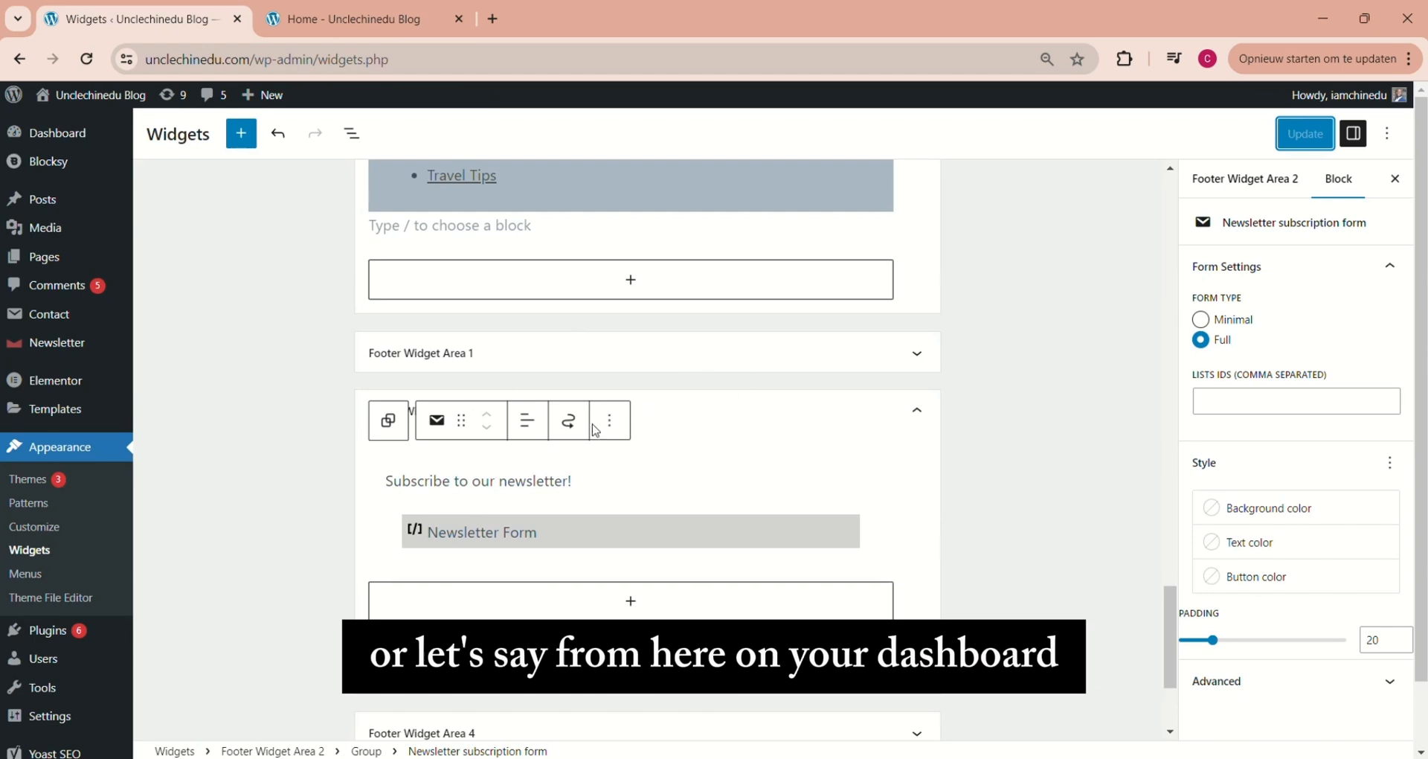
{"action": "left_click", "coordinate": [34, 527]}
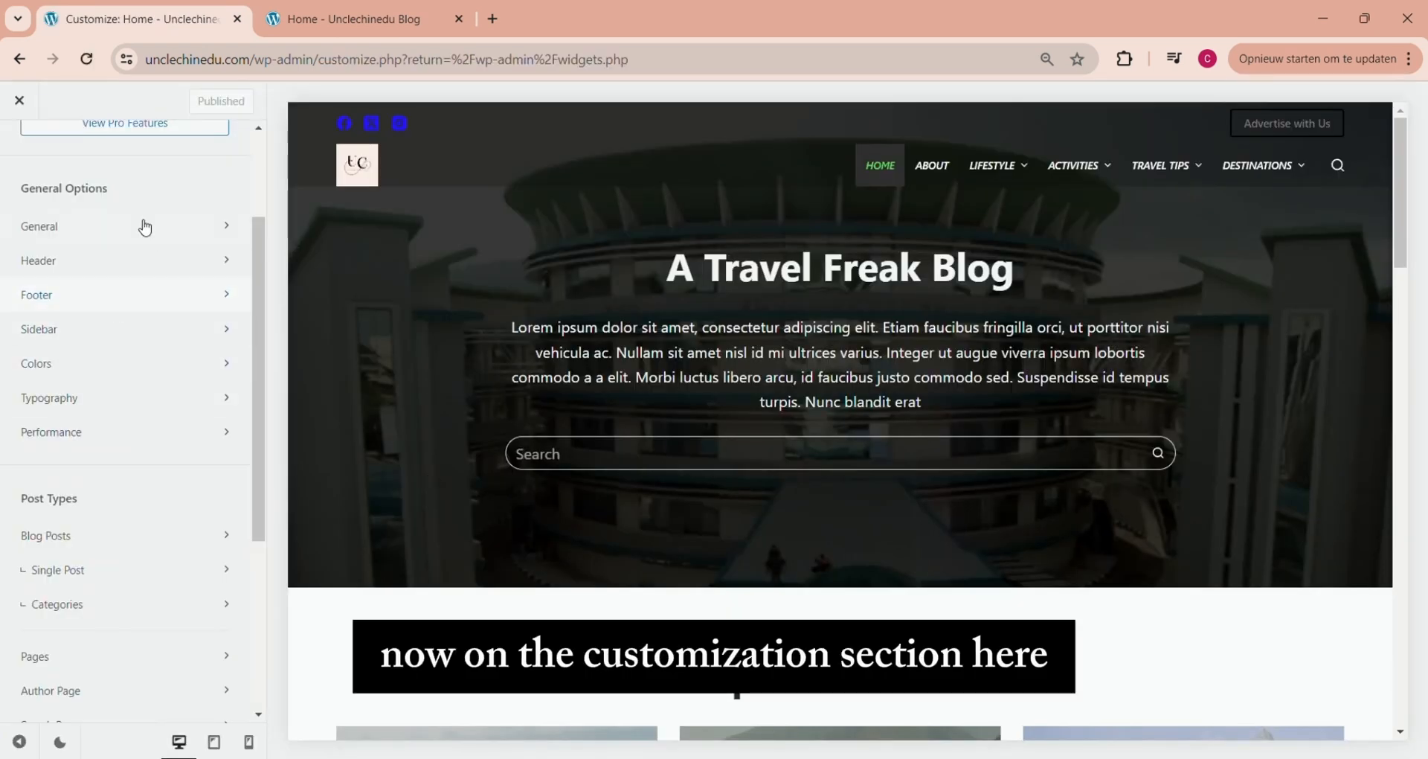
{"action": "left_click", "coordinate": [64, 297]}
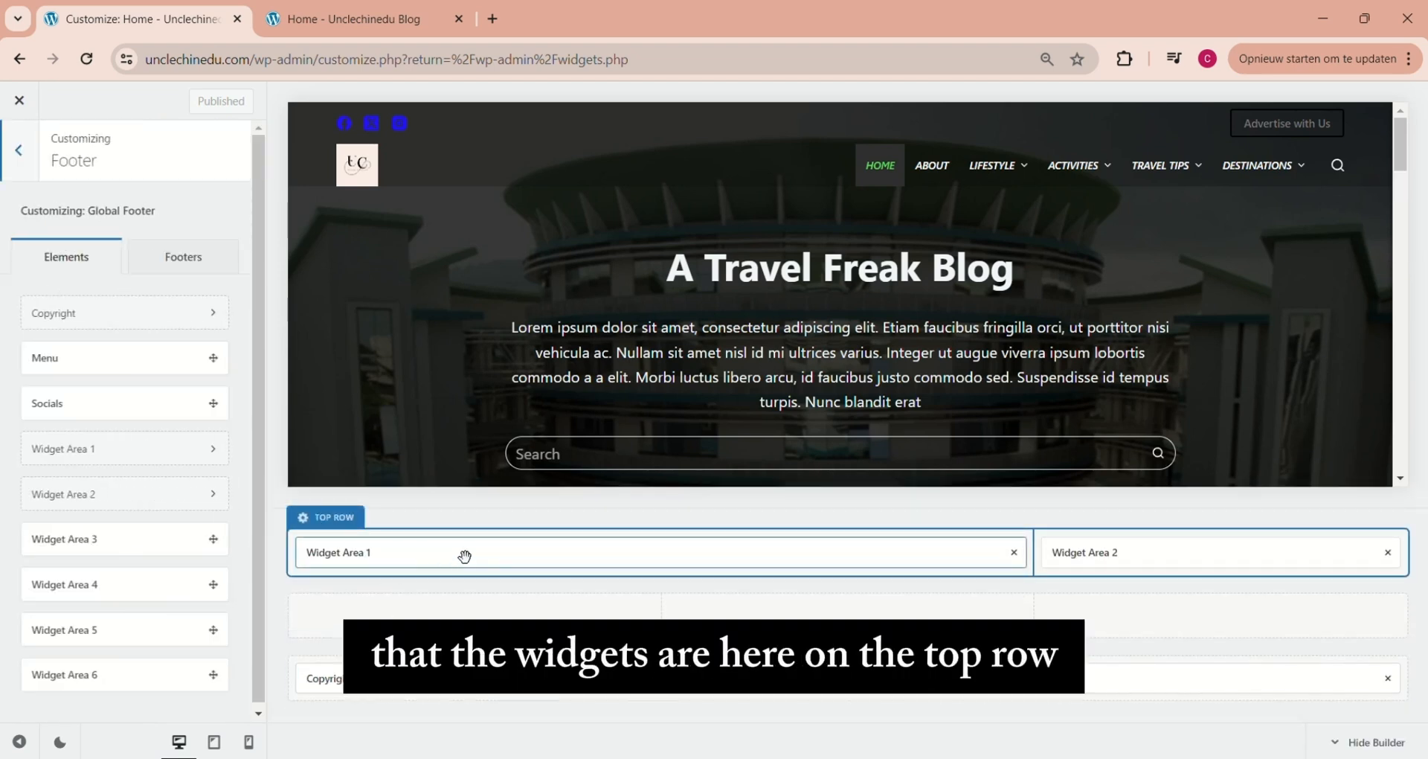
{"action": "left_click", "coordinate": [307, 521]}
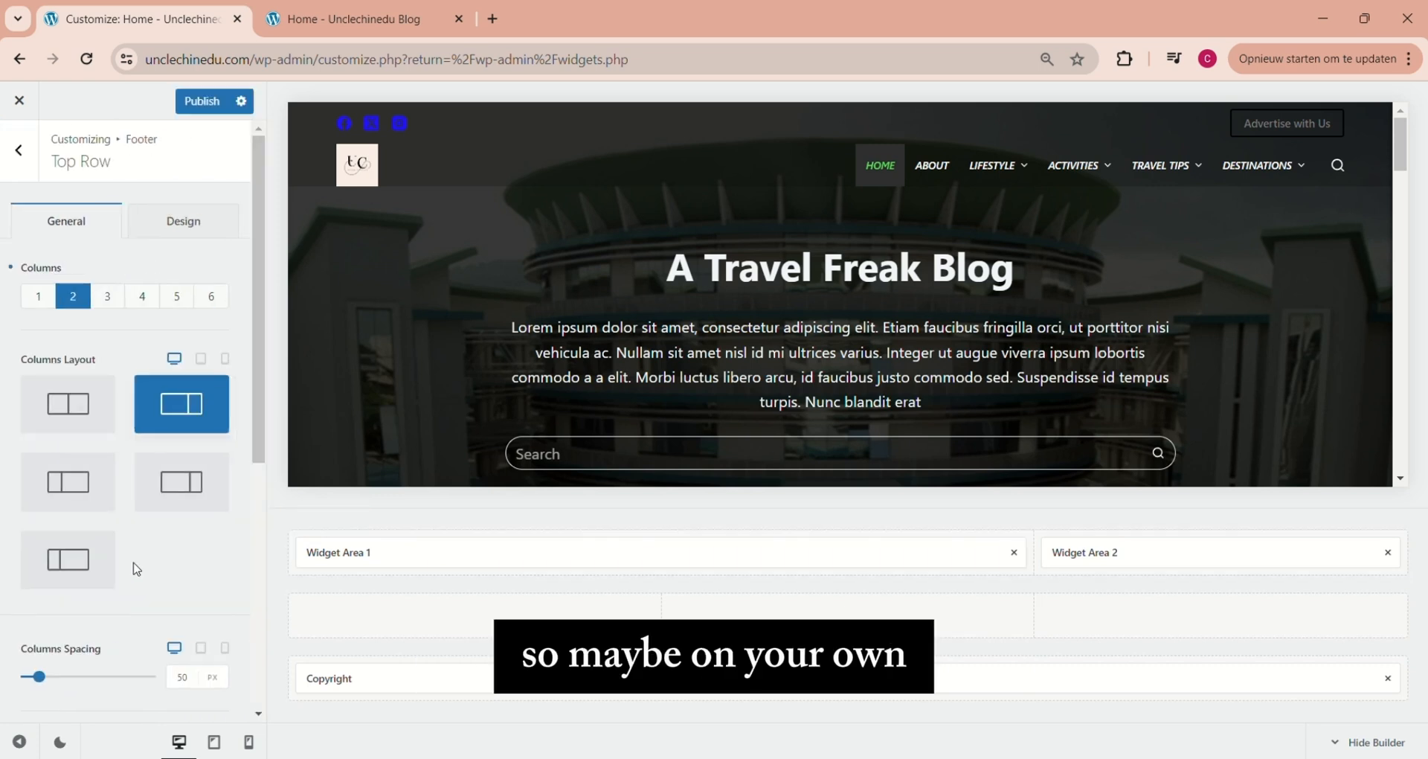
{"action": "left_click", "coordinate": [71, 406]}
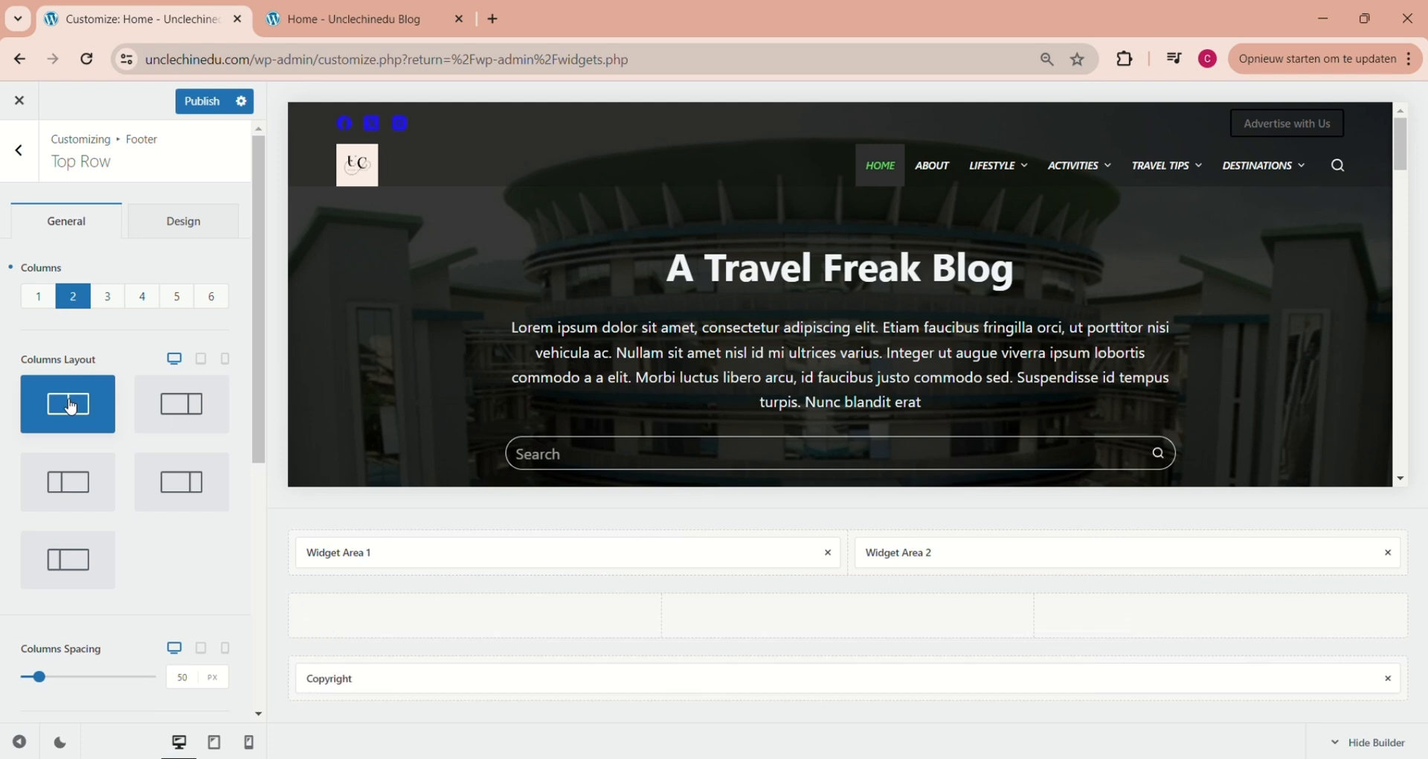
Compare the wider-first and equal column layouts, publish the footer's top row with equal-width columns, and reload the blog's home page
{"action": "left_click", "coordinate": [181, 403]}
{"action": "left_click", "coordinate": [66, 407]}
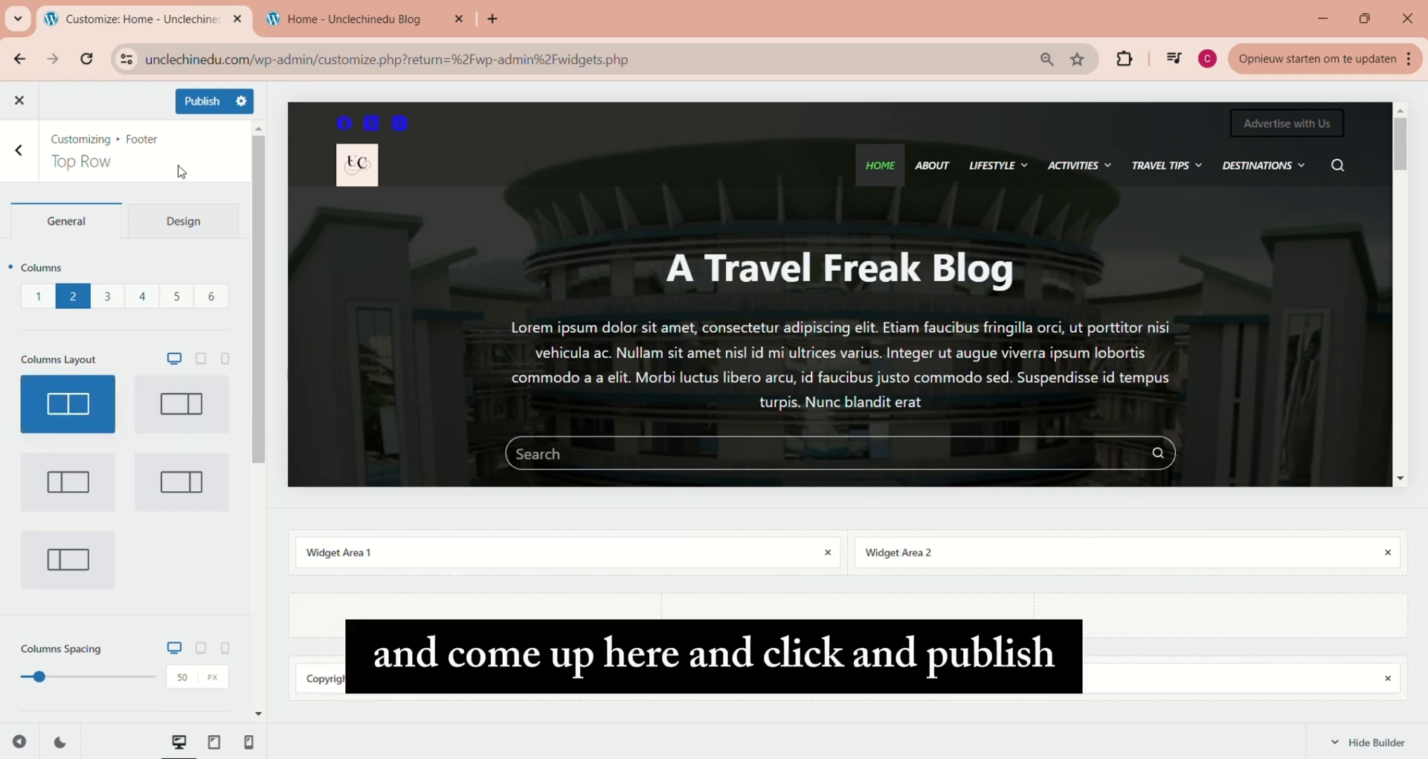
{"action": "left_click", "coordinate": [202, 102]}
{"action": "left_click", "coordinate": [367, 20]}
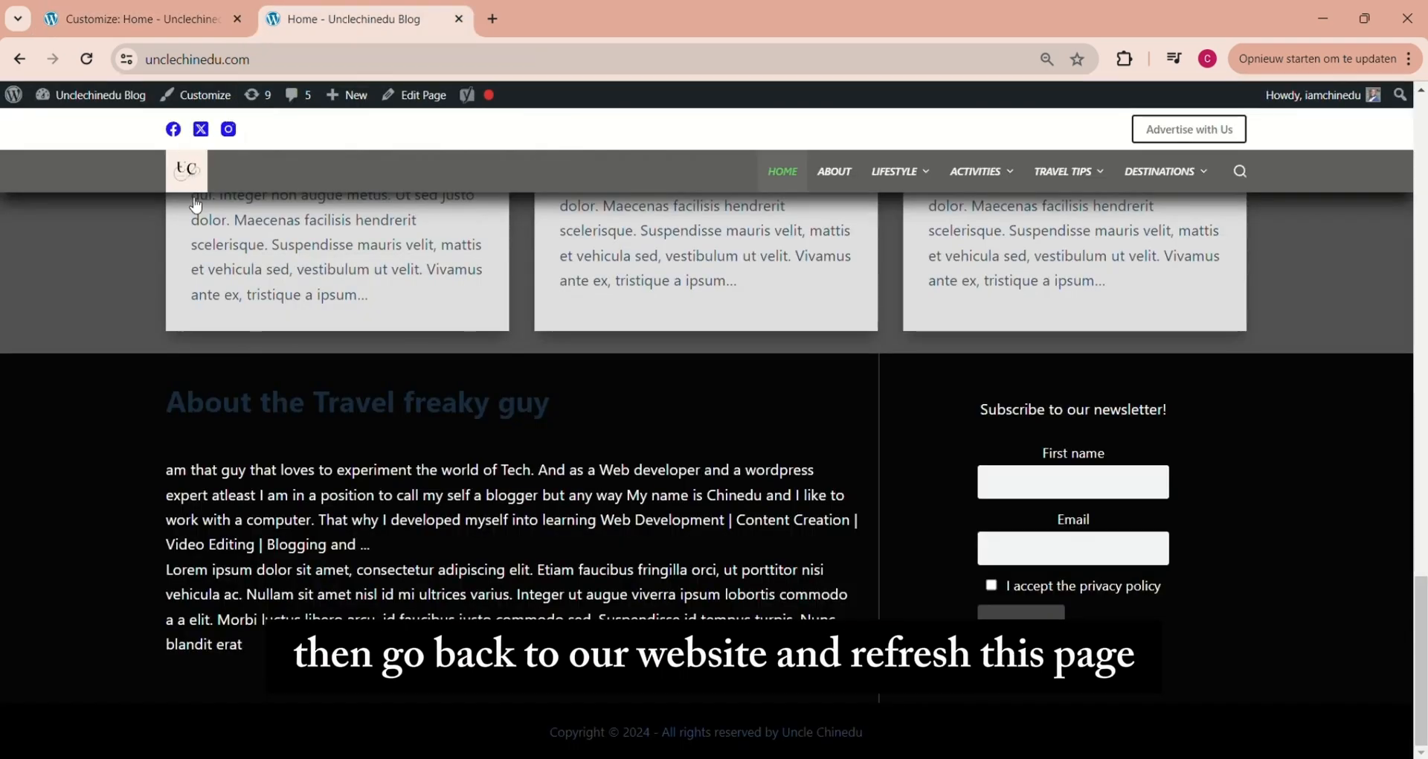
{"action": "left_click", "coordinate": [87, 60]}
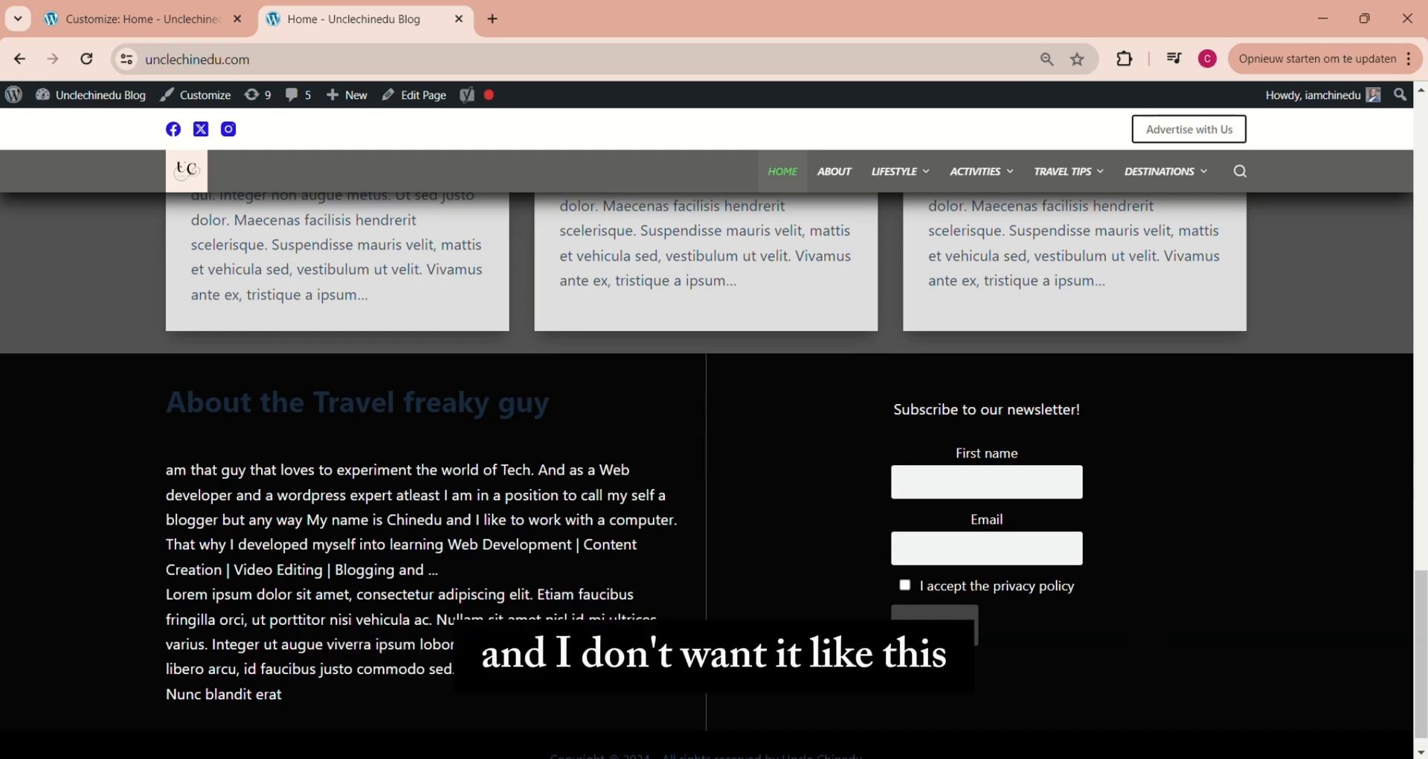
Change the footer top row's layout to a wider first column with a narrower second, publish it, and reload the home page
{"action": "left_click", "coordinate": [176, 21]}
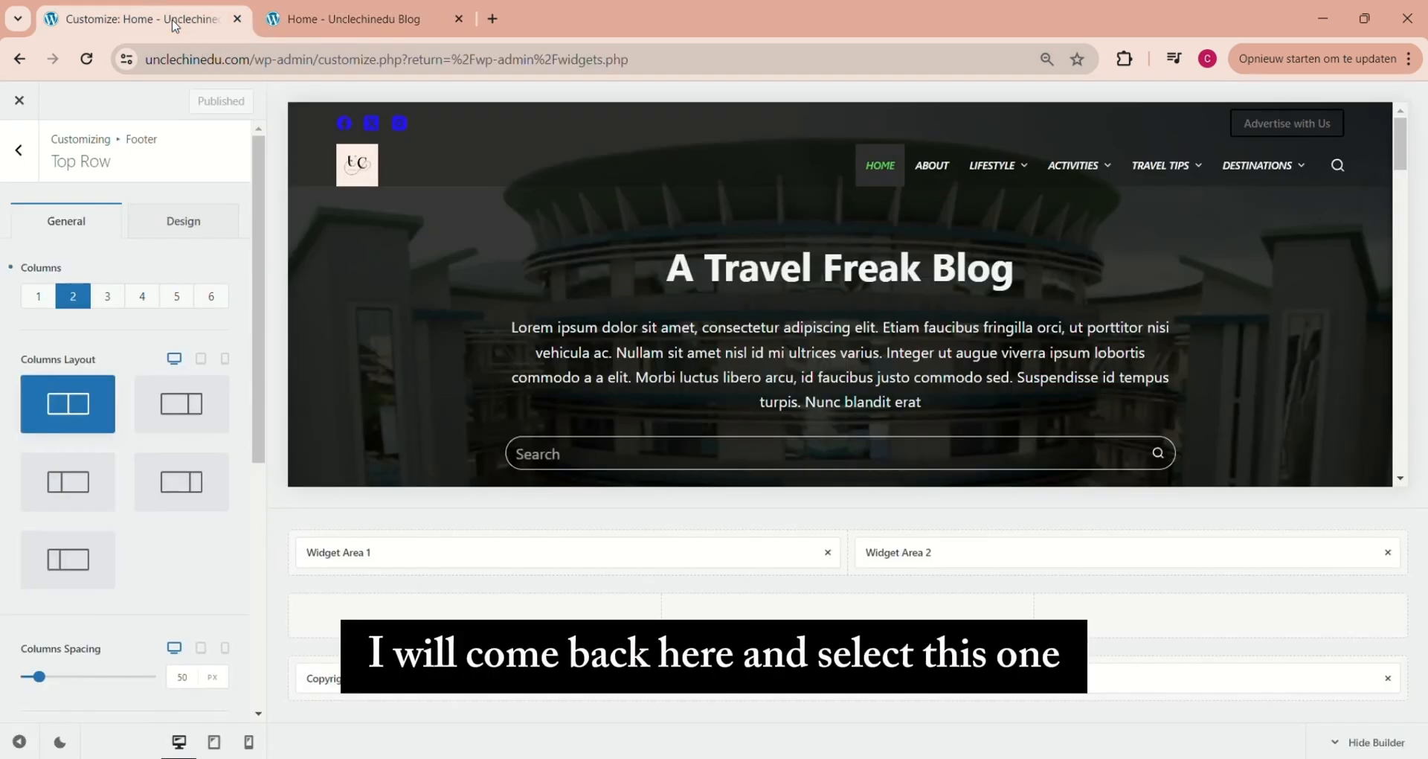
{"action": "left_click", "coordinate": [174, 407]}
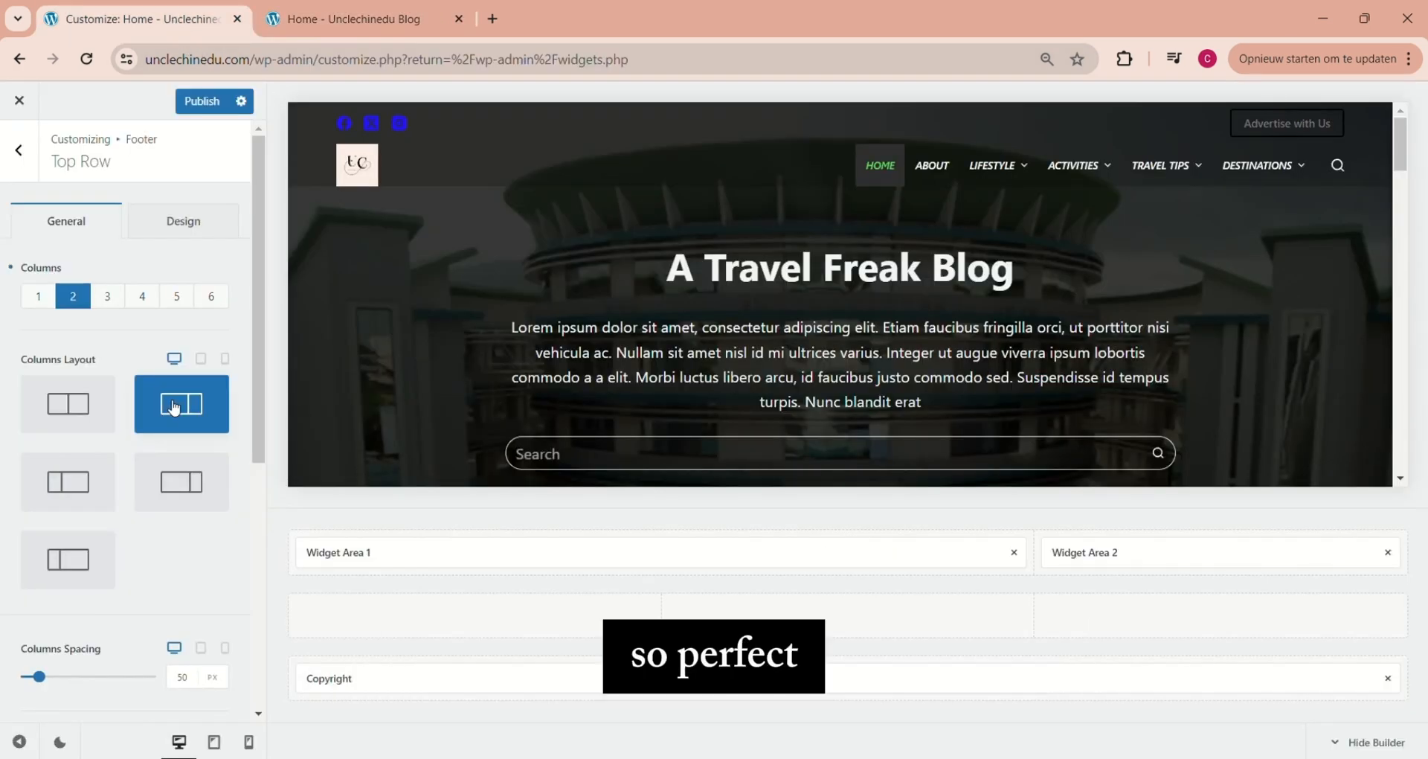
{"action": "left_click", "coordinate": [200, 106]}
{"action": "left_click", "coordinate": [349, 19]}
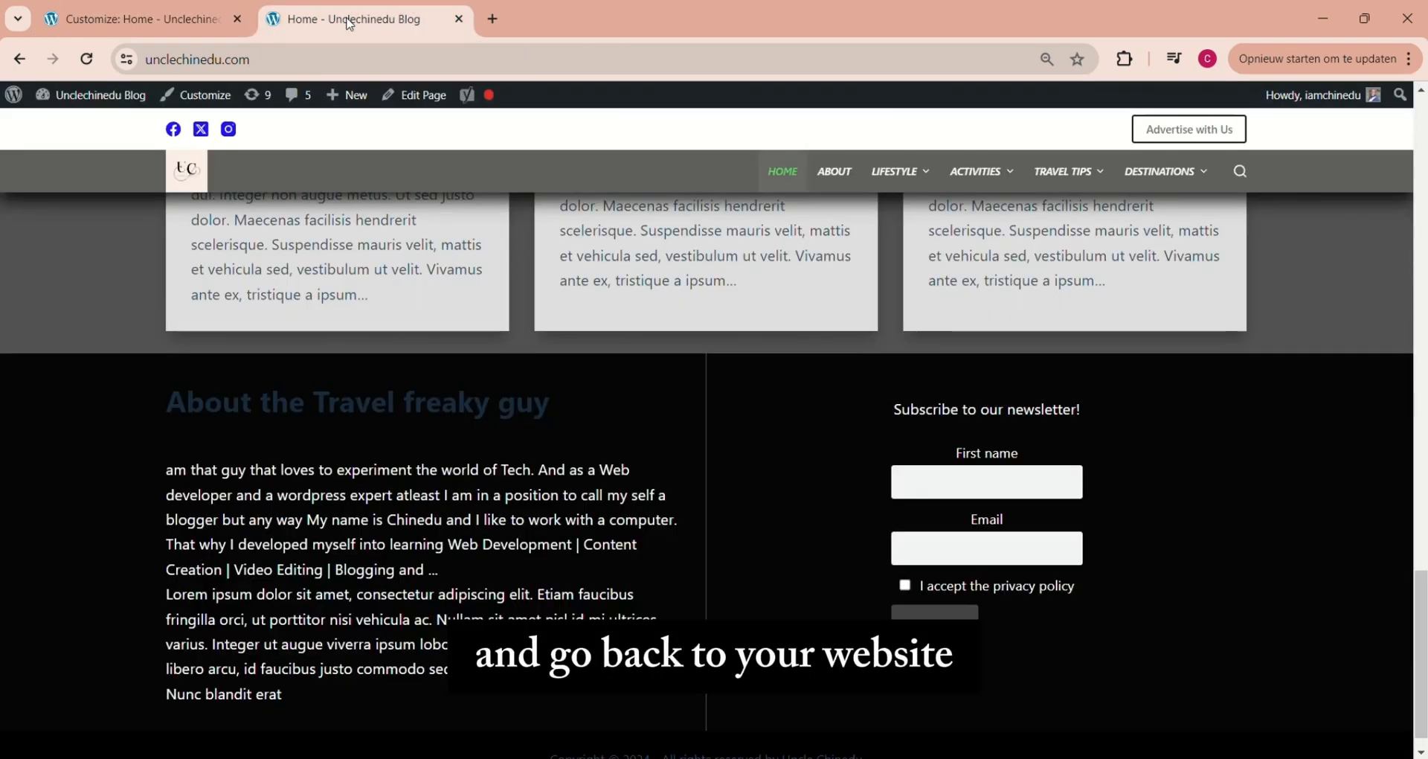
{"action": "left_click", "coordinate": [87, 58]}
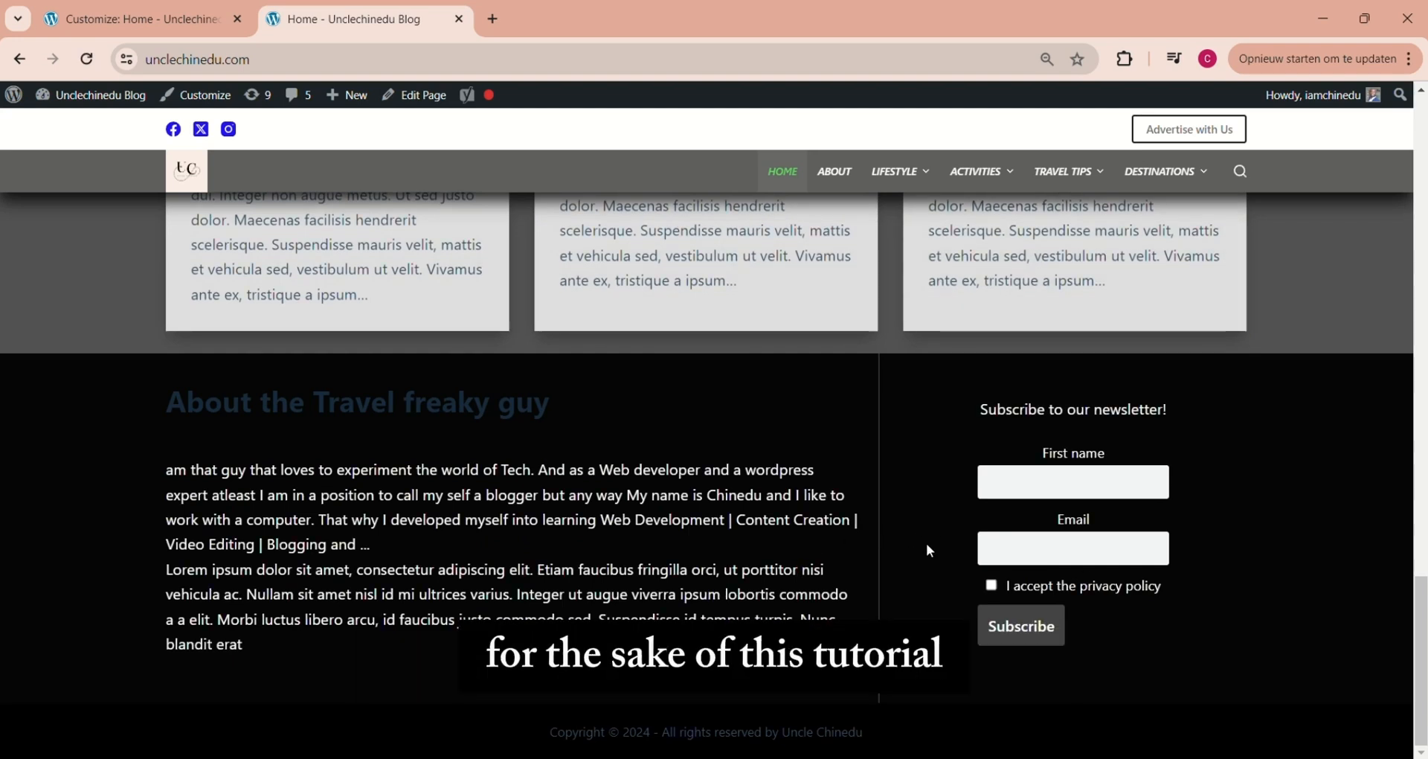
In the footer top row's design settings in the customizer, change the row background colour to dark grey
{"action": "left_click", "coordinate": [182, 20]}
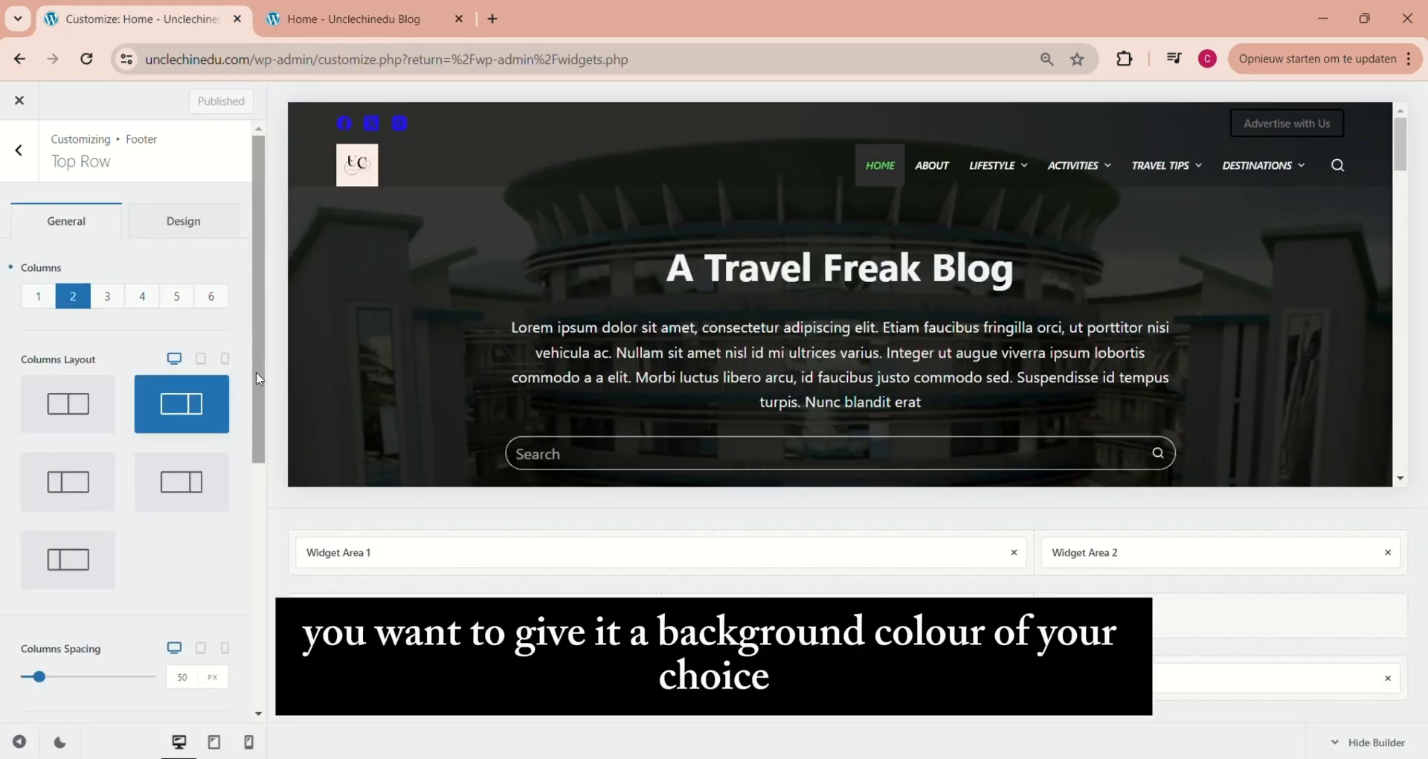
{"action": "left_click", "coordinate": [182, 227]}
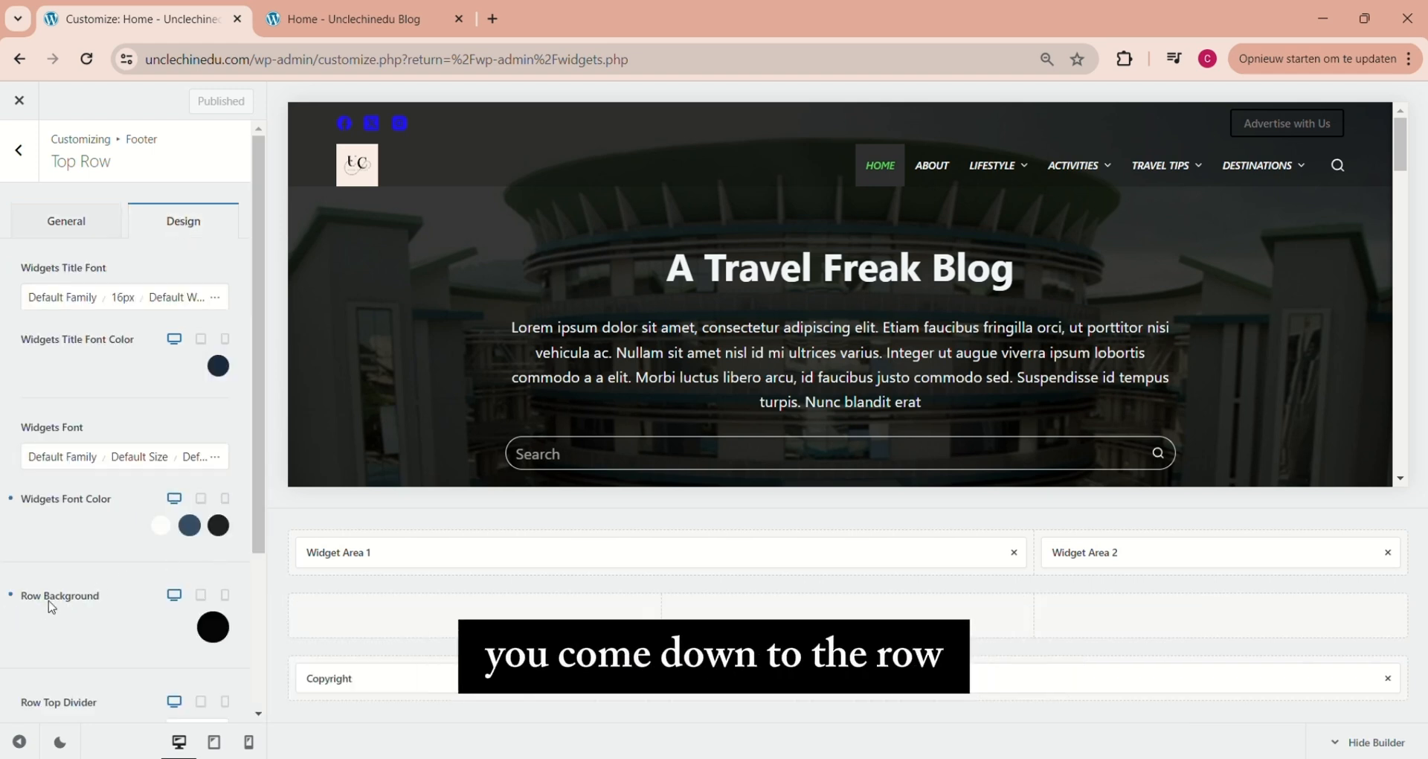
{"action": "left_click", "coordinate": [213, 630]}
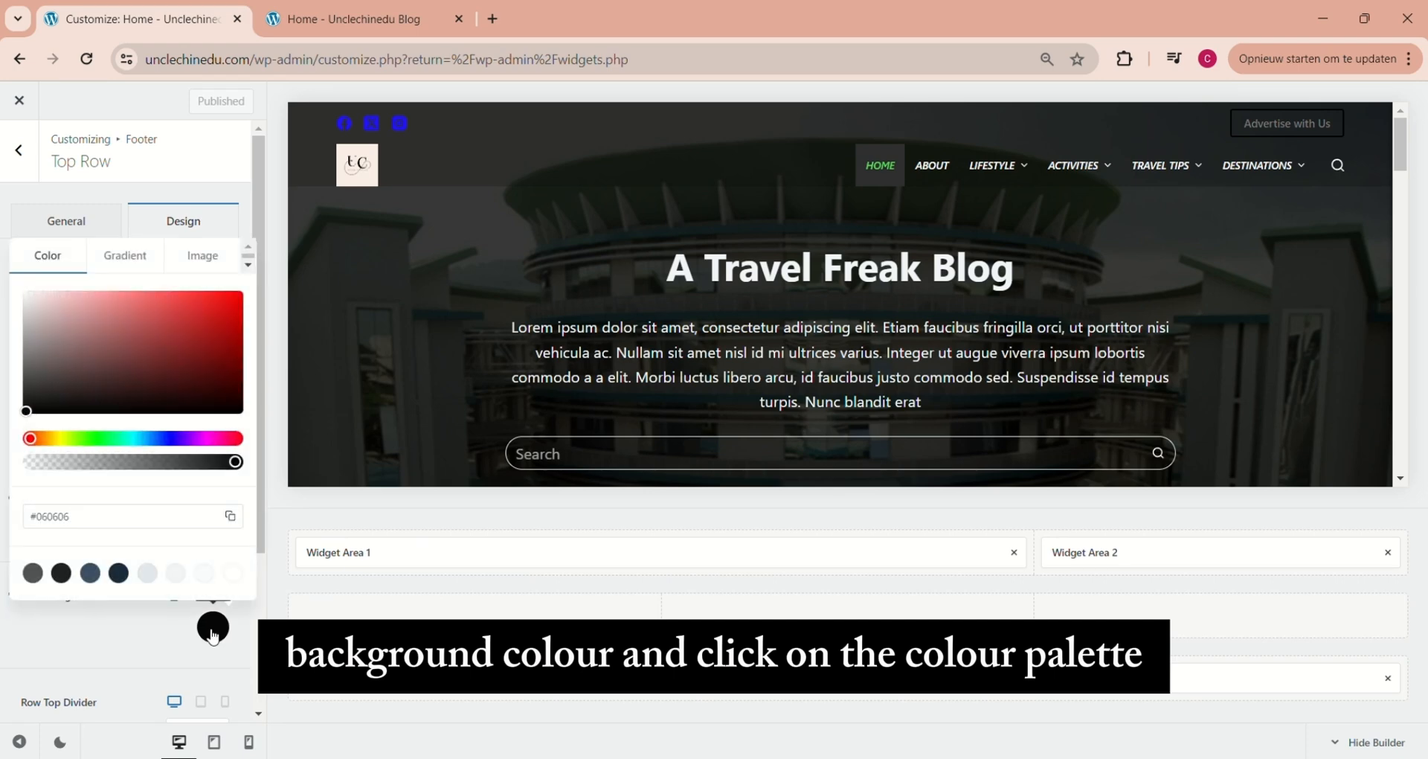
{"action": "left_click", "coordinate": [28, 413]}
{"action": "left_click_drag", "start_coordinate": [28, 412], "coordinate": [25, 378]}
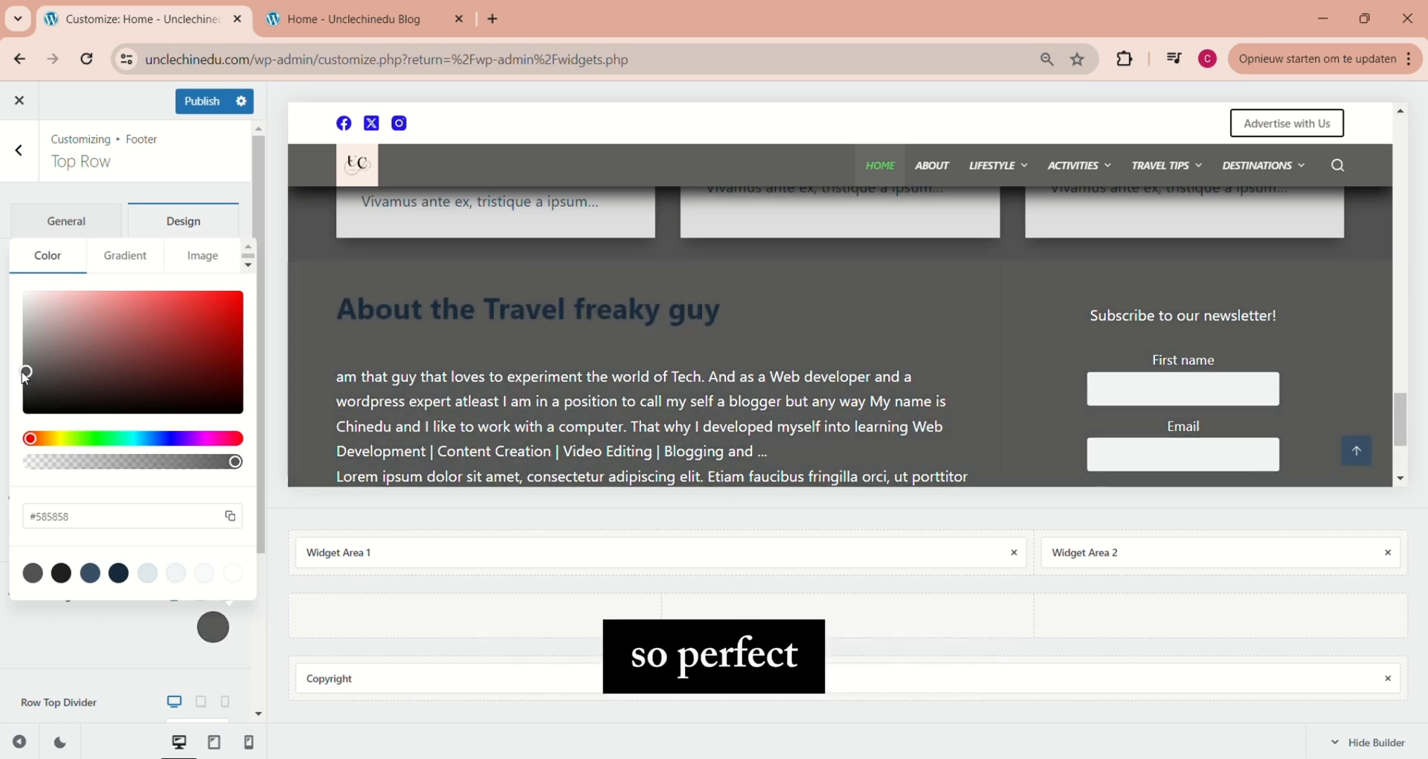
{"action": "left_click", "coordinate": [213, 627]}
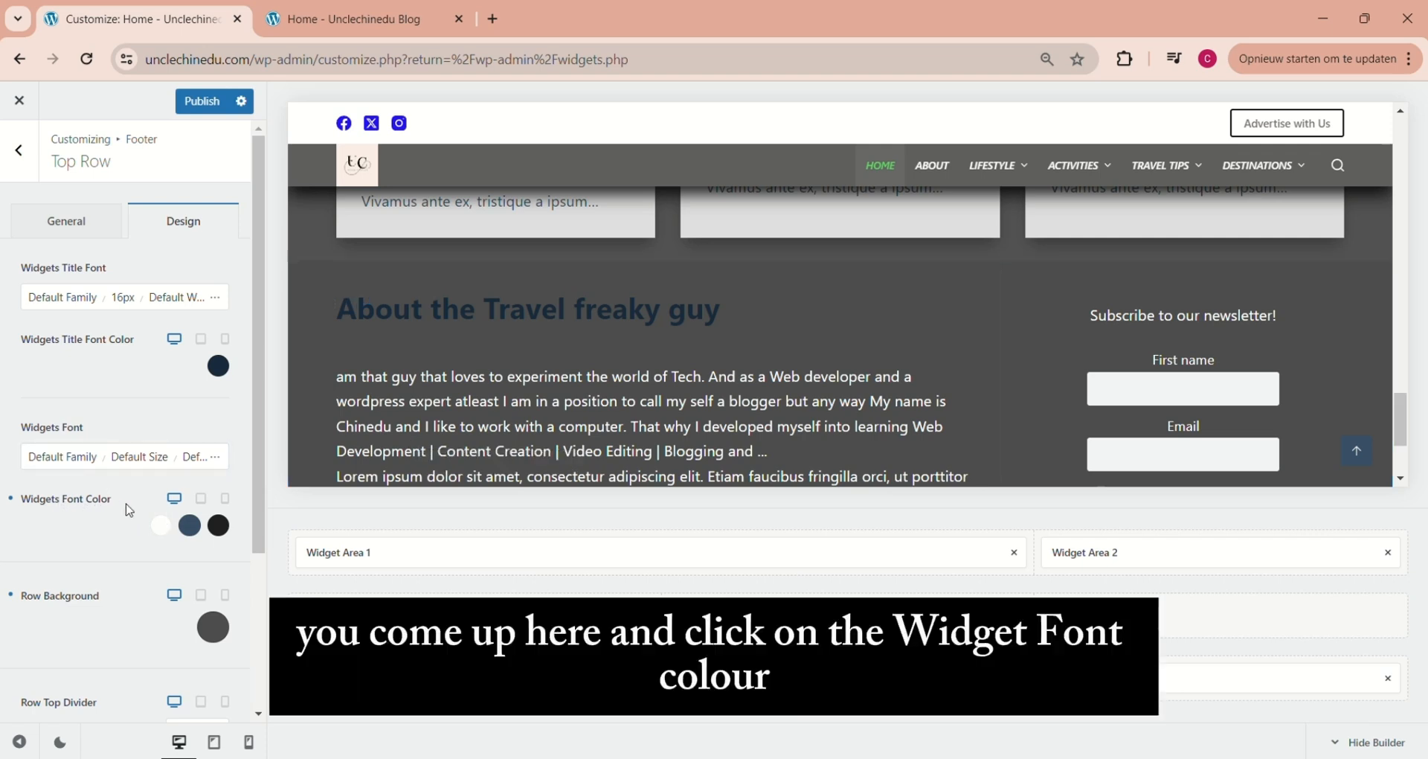
Set the initial widgets font color of the footer's top row to the near-white #fefefe
{"action": "left_click", "coordinate": [169, 530]}
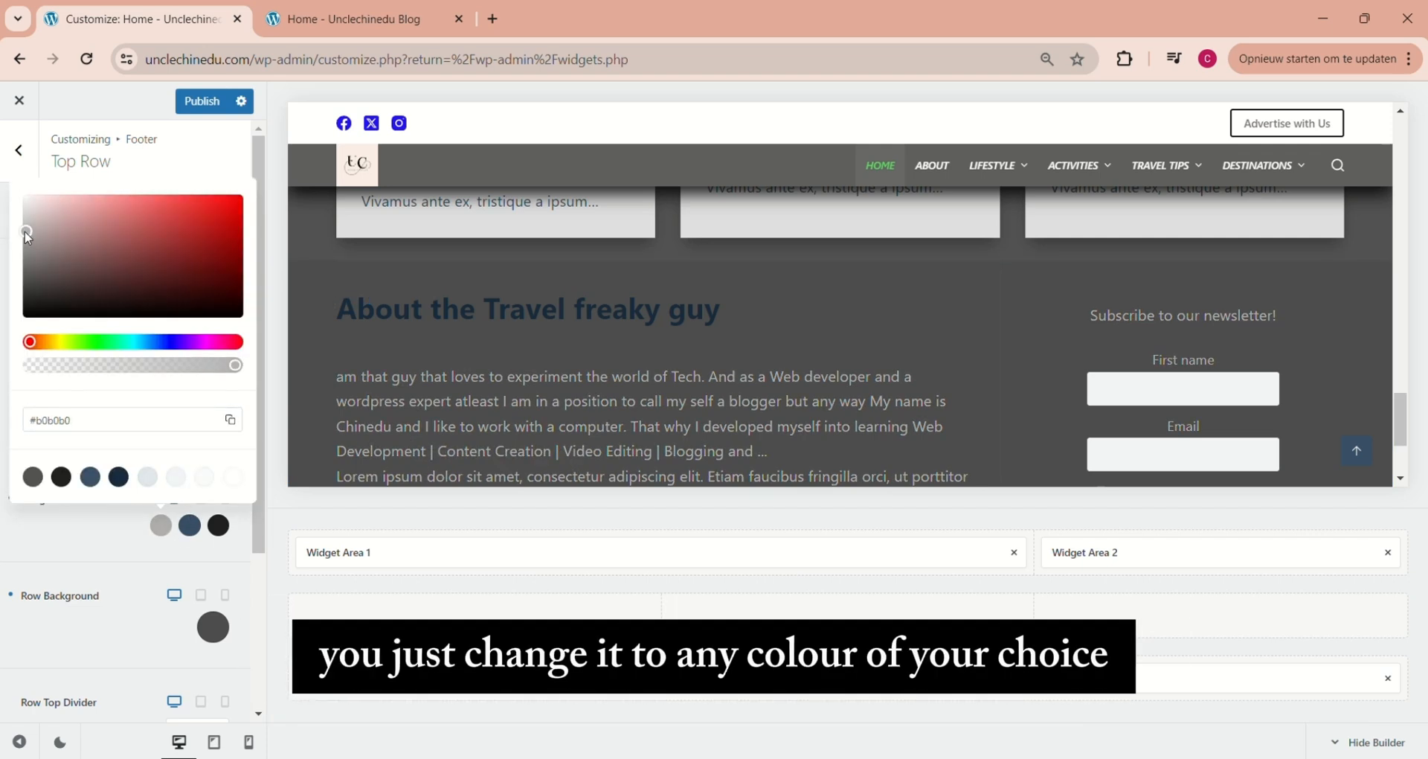
{"action": "left_click_drag", "start_coordinate": [24, 206], "coordinate": [25, 198]}
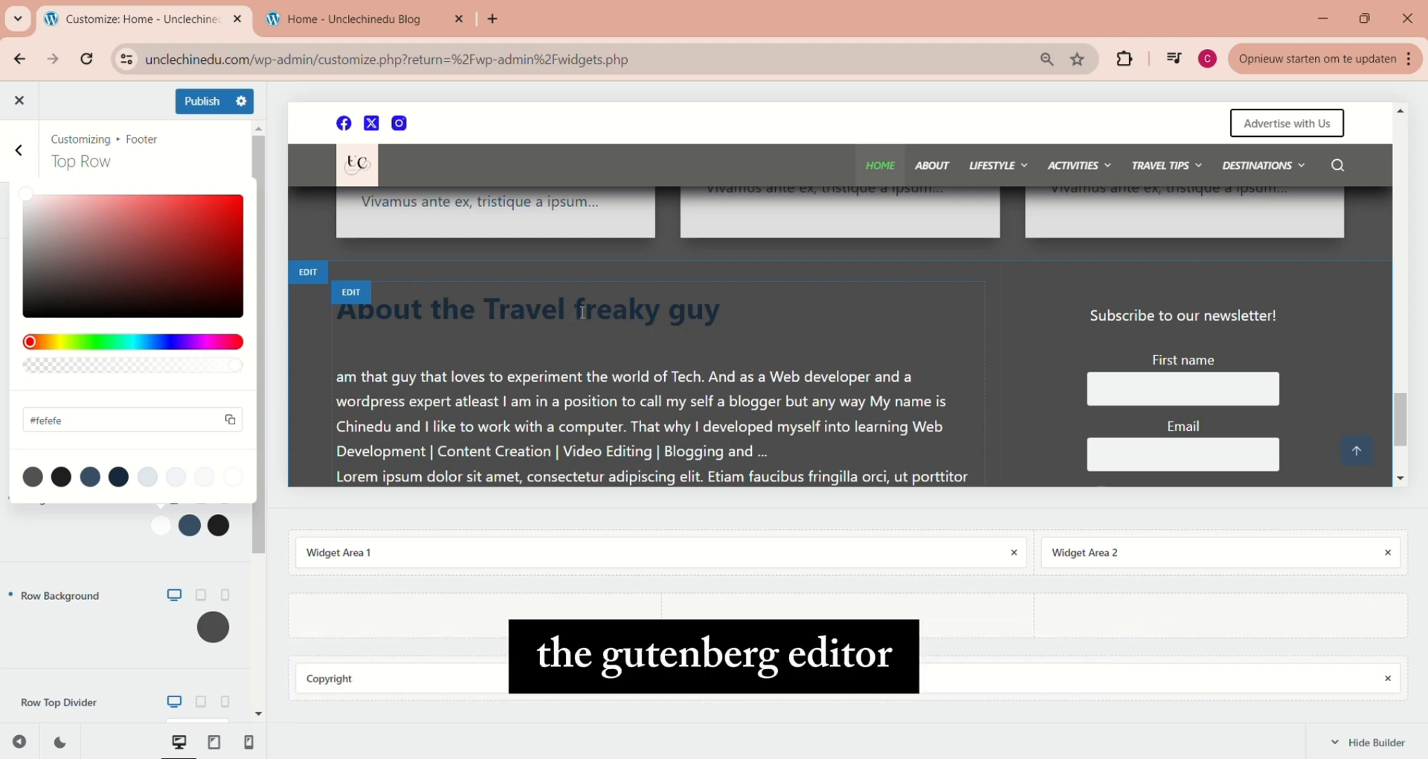
{"action": "left_click", "coordinate": [180, 532]}
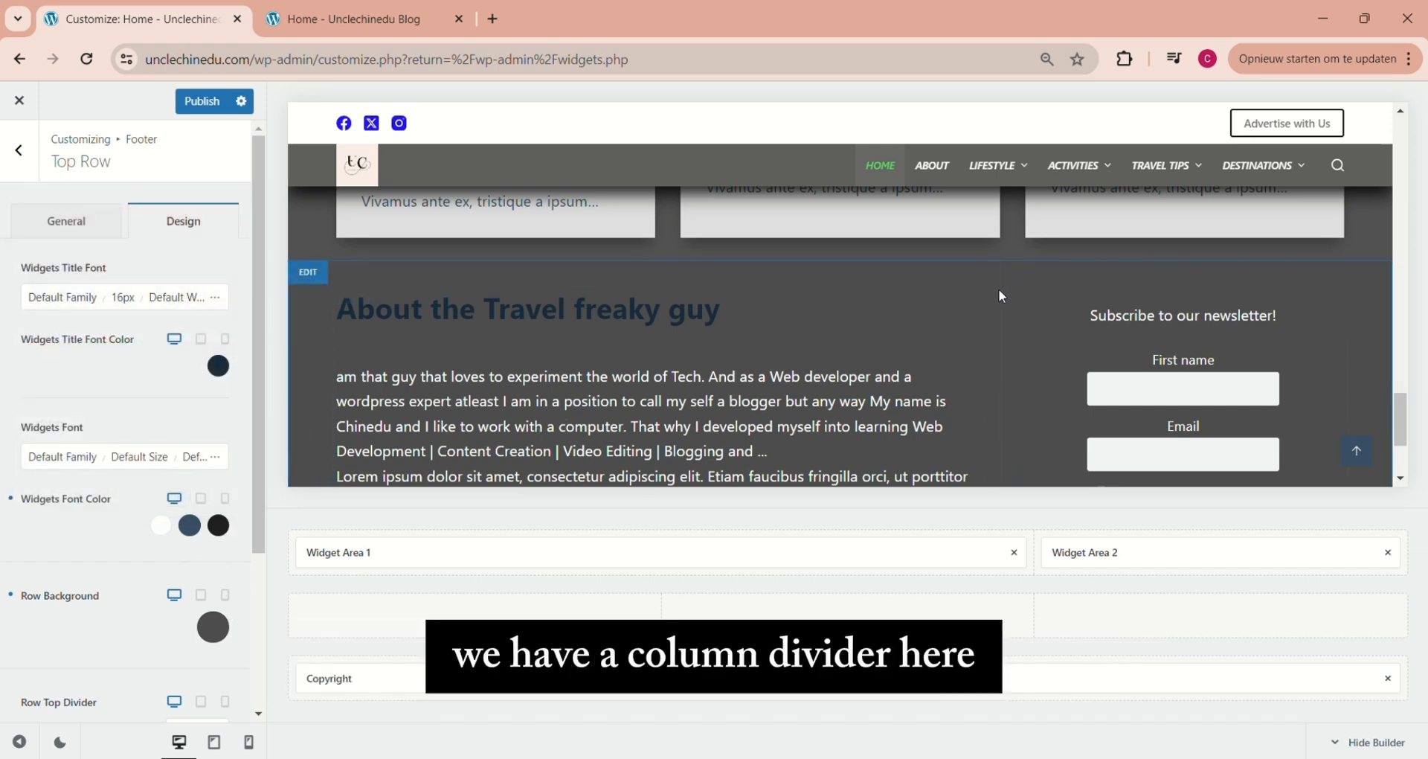
Set the top row's columns divider to a width of 5 and the light theme palette color 5
{"action": "scroll", "coordinate": [257, 514], "scroll_direction": "down", "scroll_amount": 3}
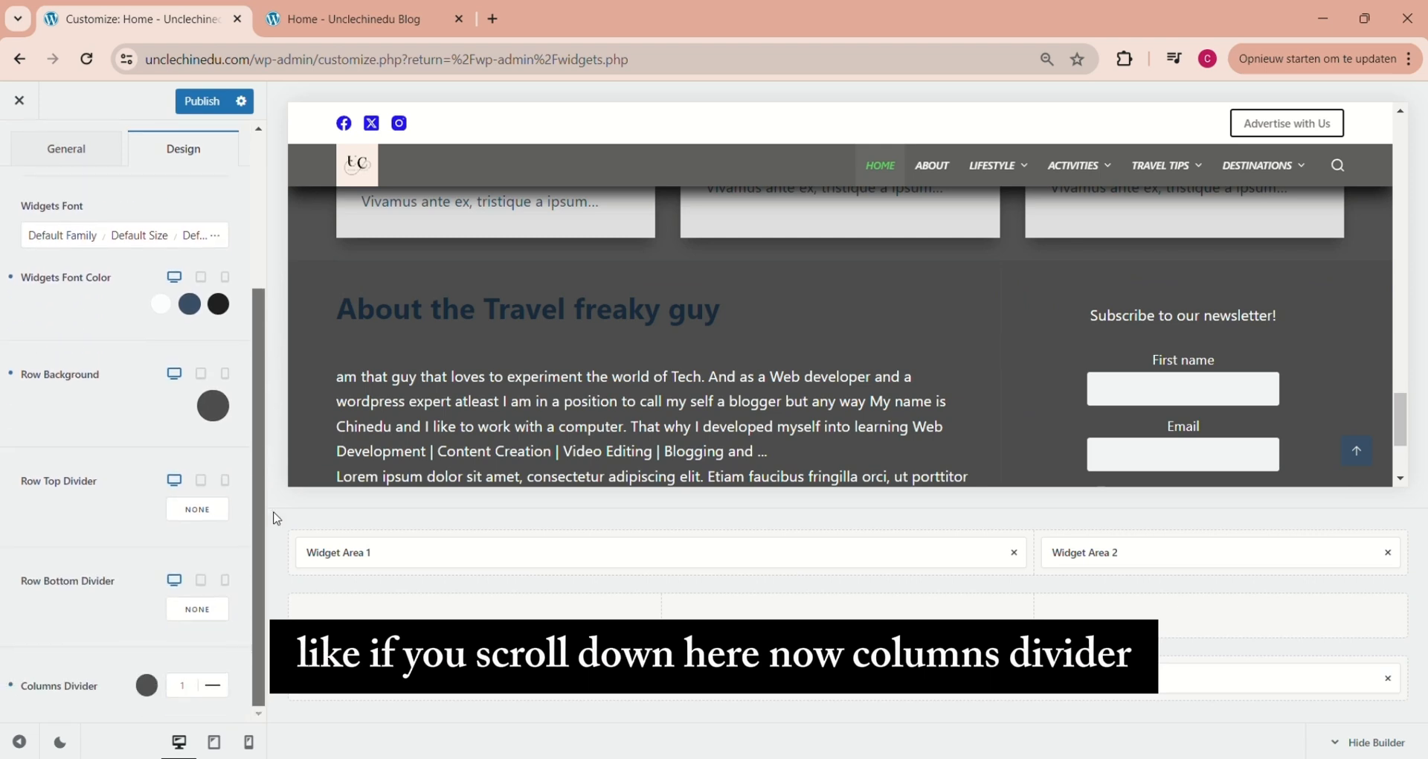
{"action": "left_click", "coordinate": [178, 685]}
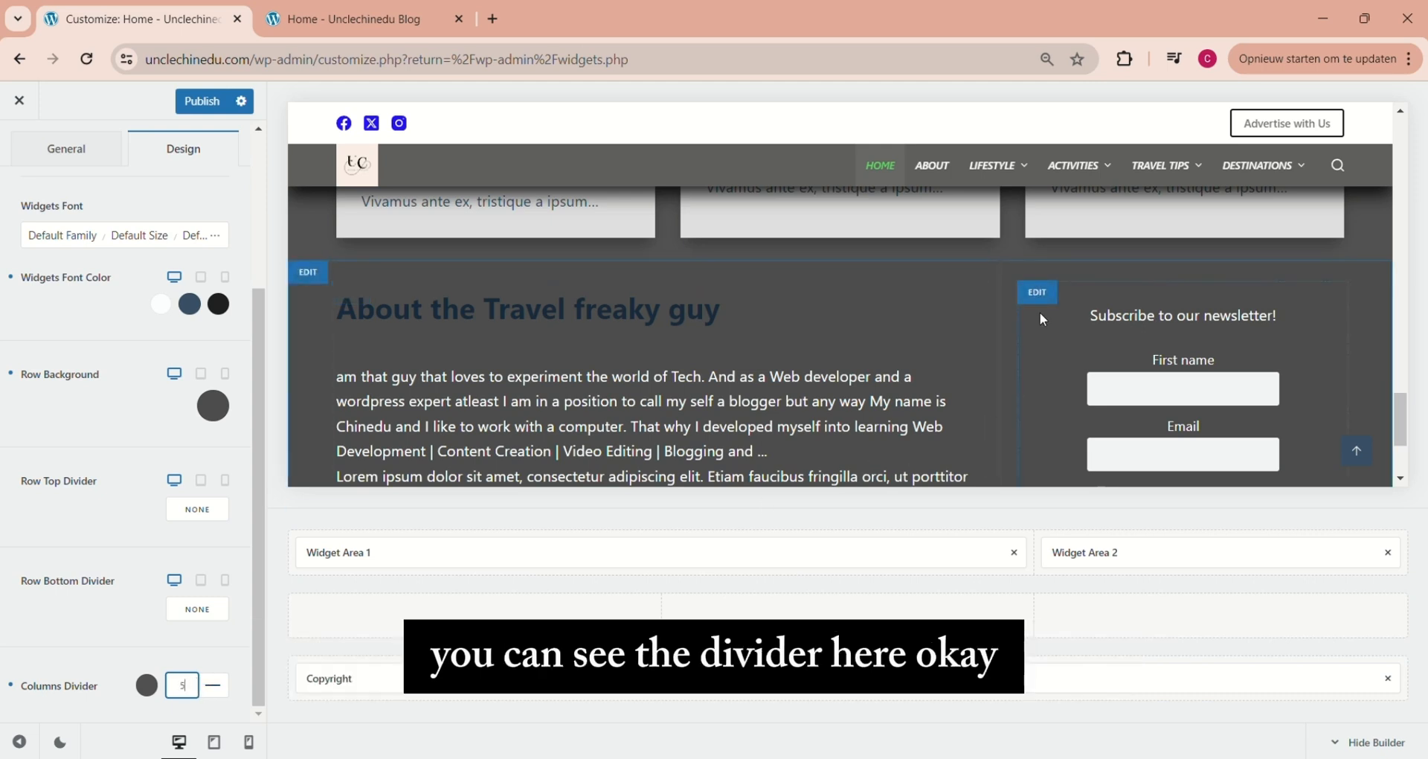
{"action": "left_click", "coordinate": [146, 685]}
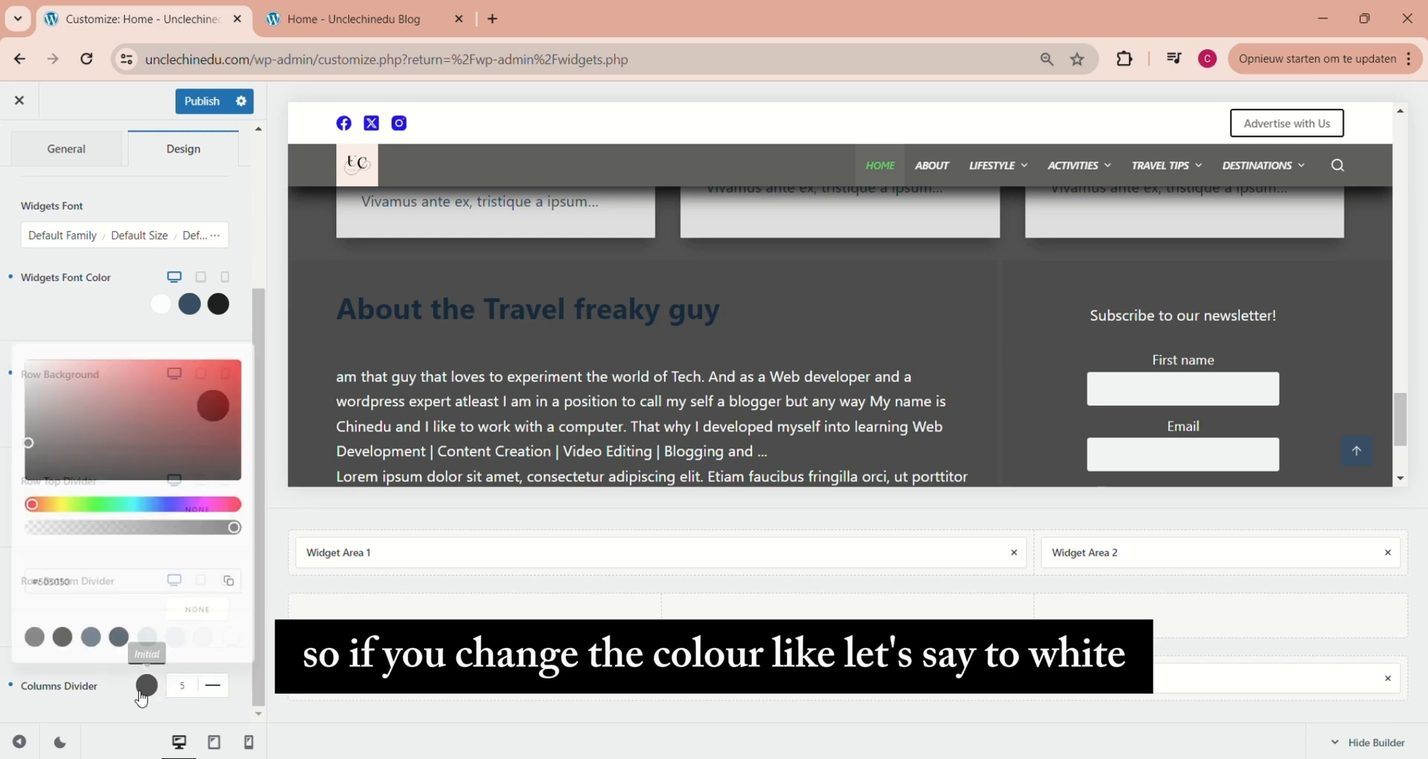
{"action": "left_click", "coordinate": [147, 636]}
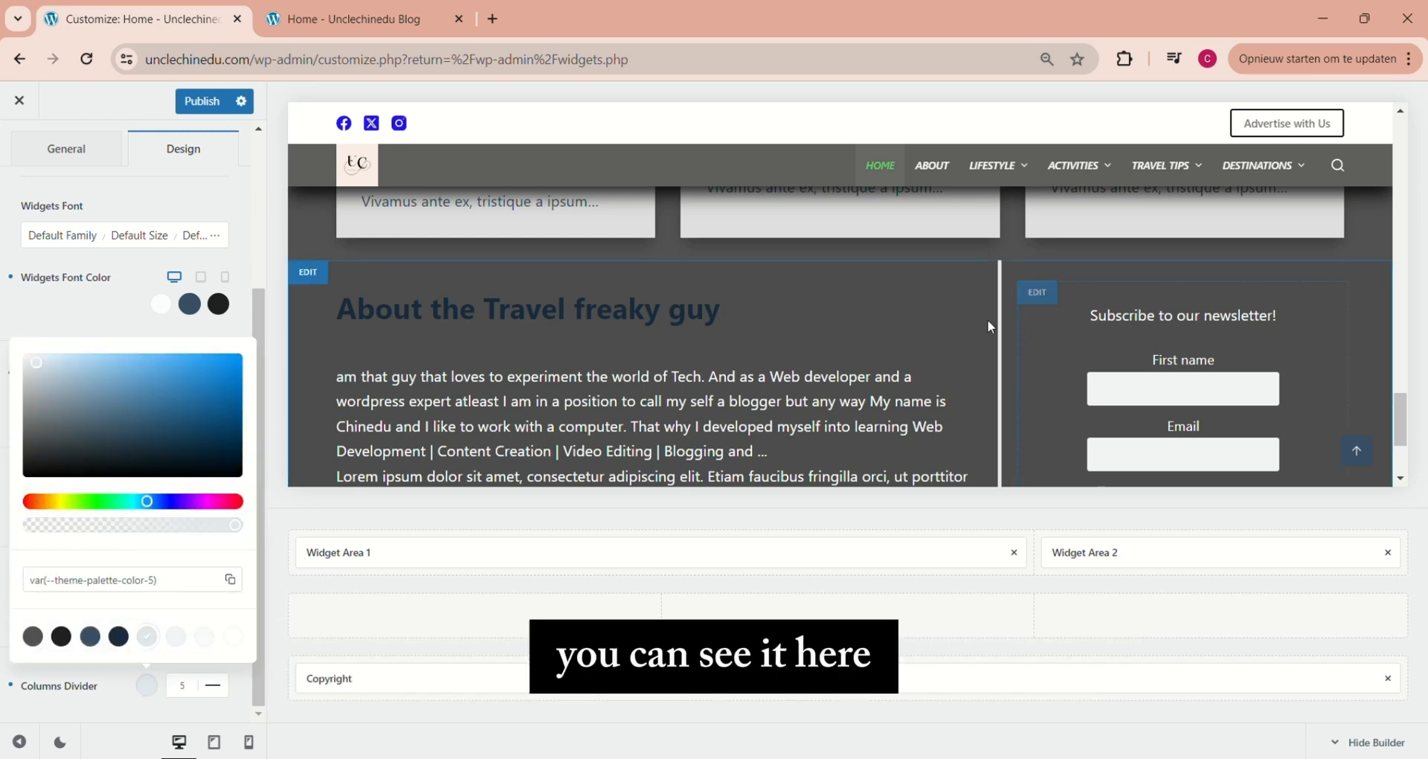
{"action": "left_click", "coordinate": [186, 684]}
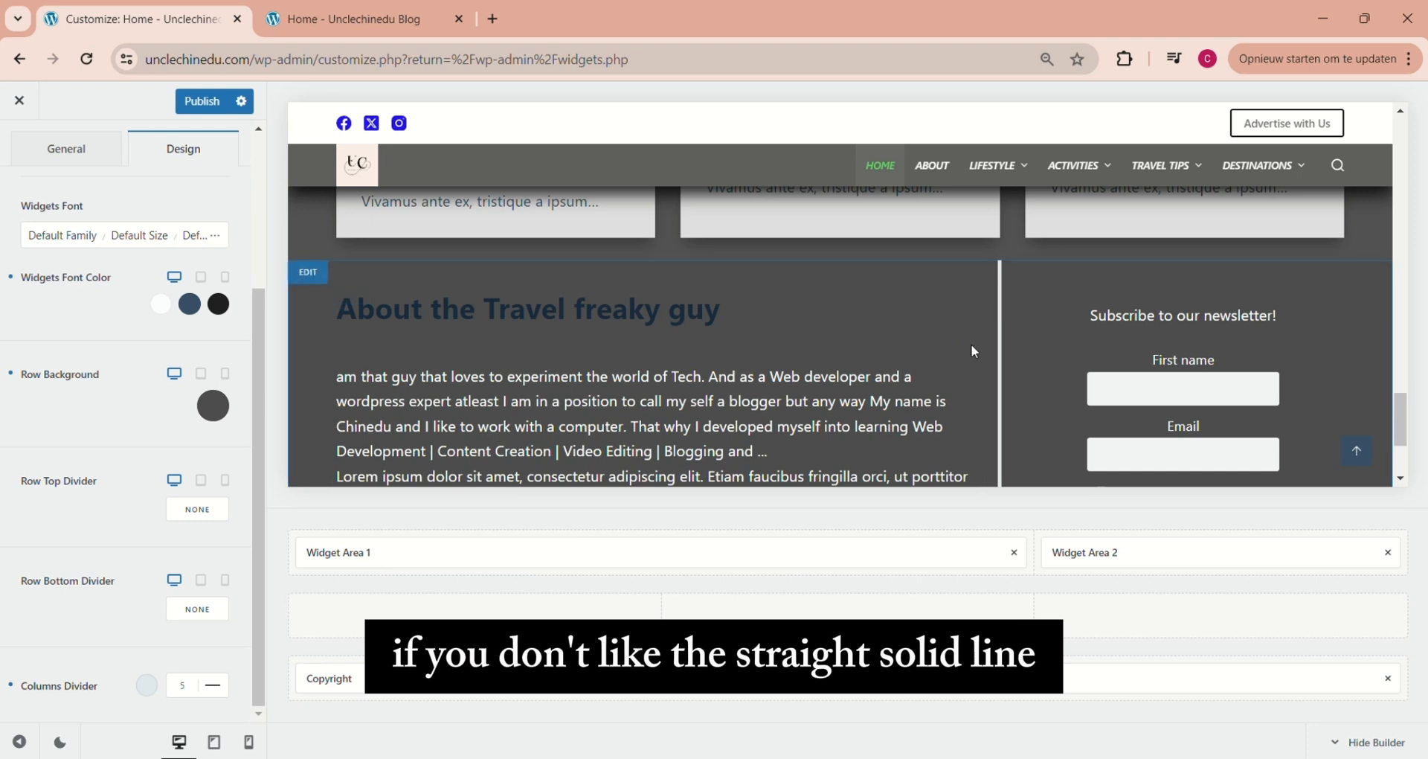
Try the dotted and dashed line styles on the columns divider and return it to the solid line
{"action": "left_click", "coordinate": [213, 686]}
{"action": "left_click", "coordinate": [182, 707]}
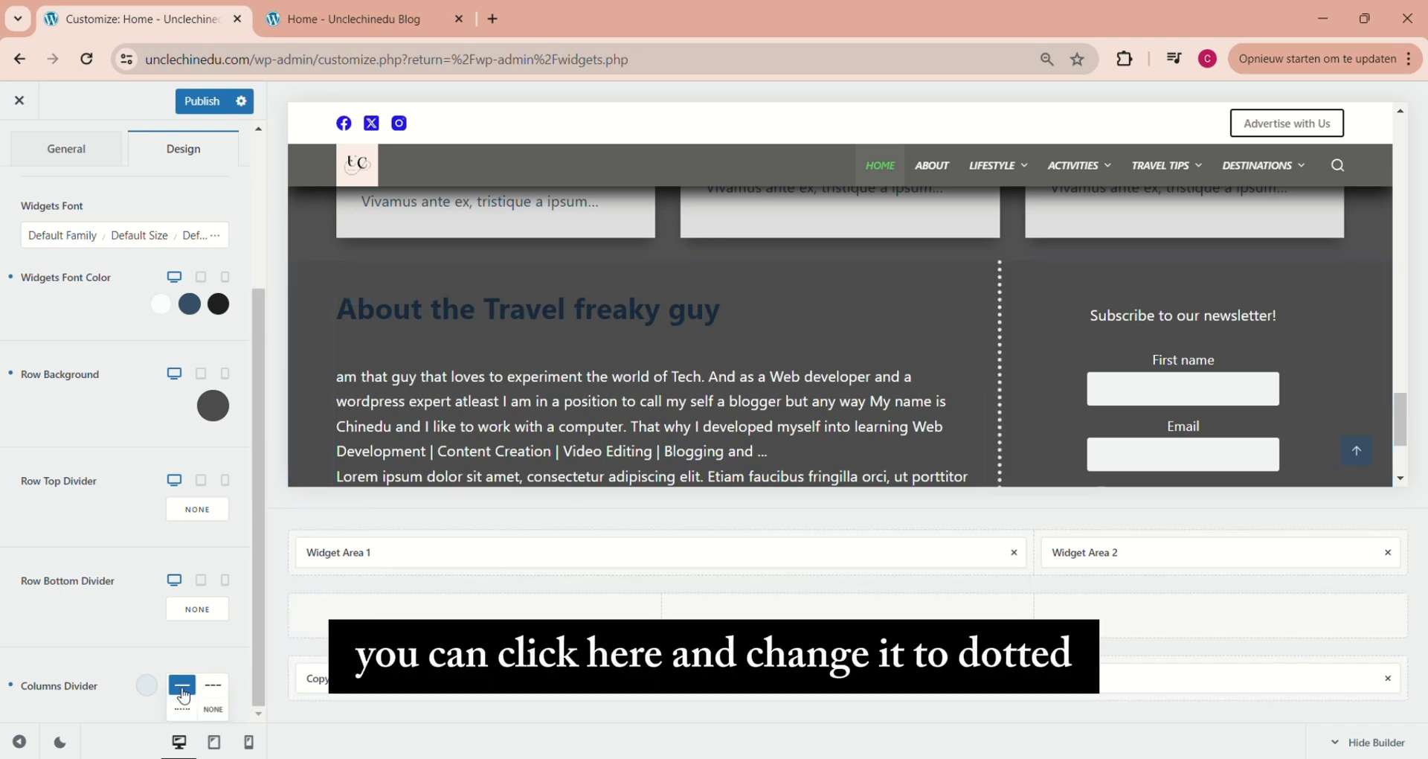
{"action": "left_click", "coordinate": [183, 693]}
{"action": "left_click", "coordinate": [214, 689]}
{"action": "left_click", "coordinate": [186, 712]}
{"action": "left_click", "coordinate": [214, 685]}
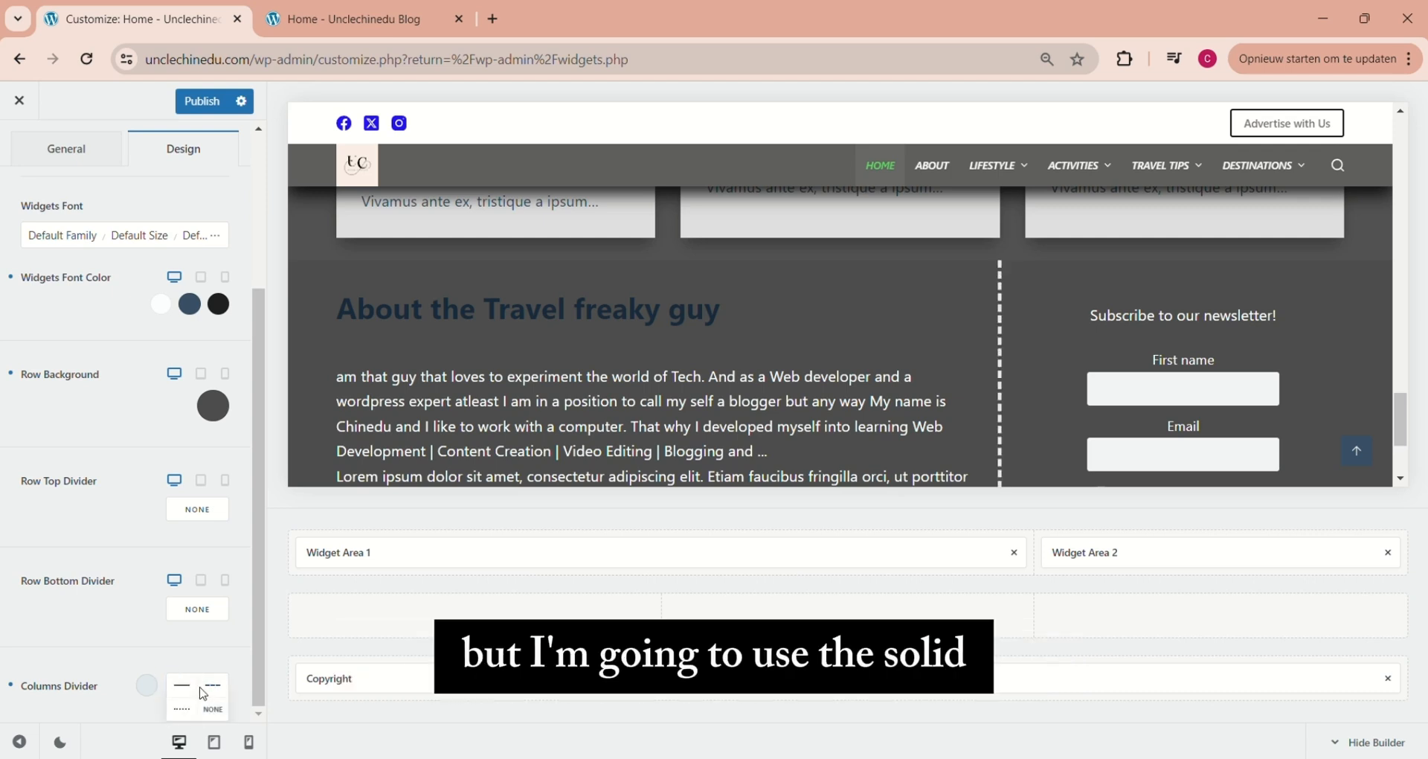
{"action": "left_click", "coordinate": [180, 685]}
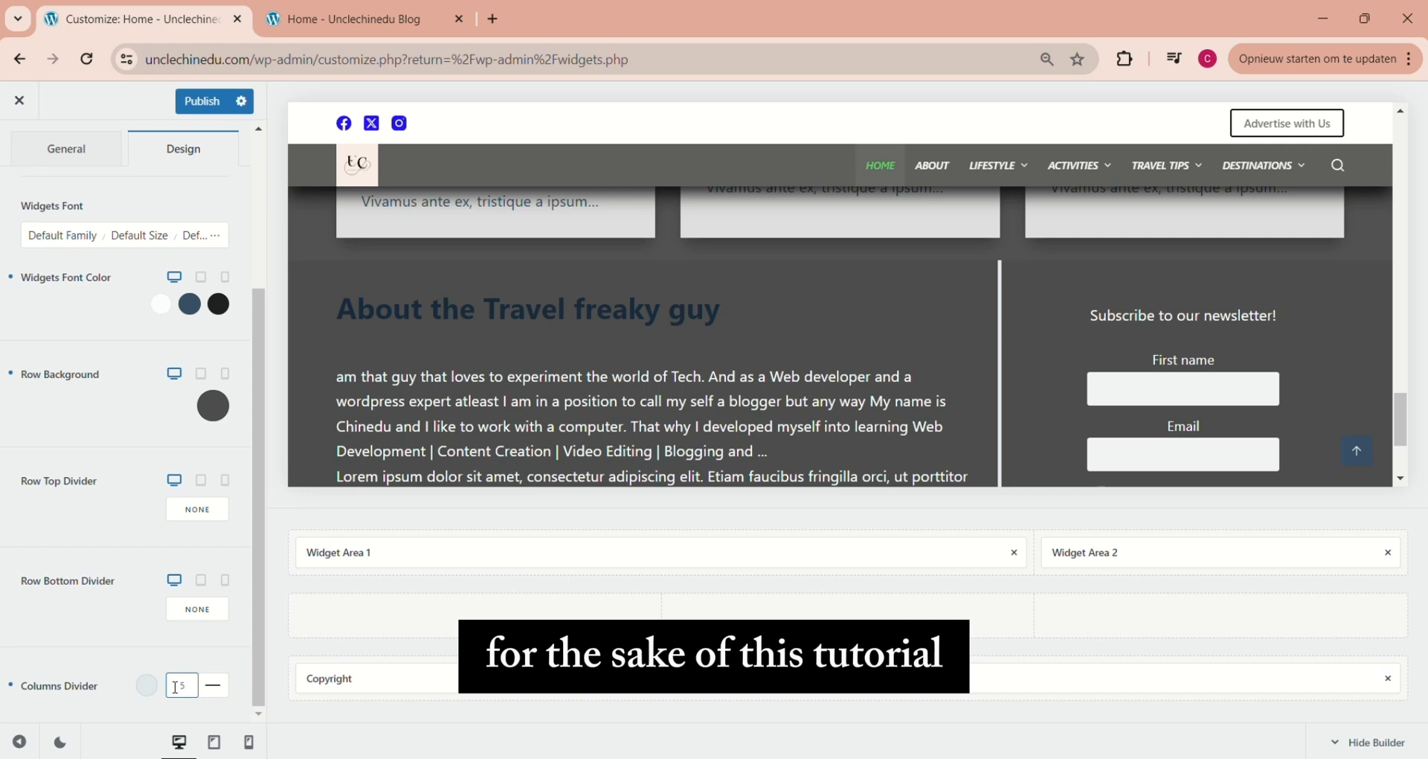
Remove the columns divider by setting its style to None, and restore the solid line style
{"action": "left_click", "coordinate": [214, 685]}
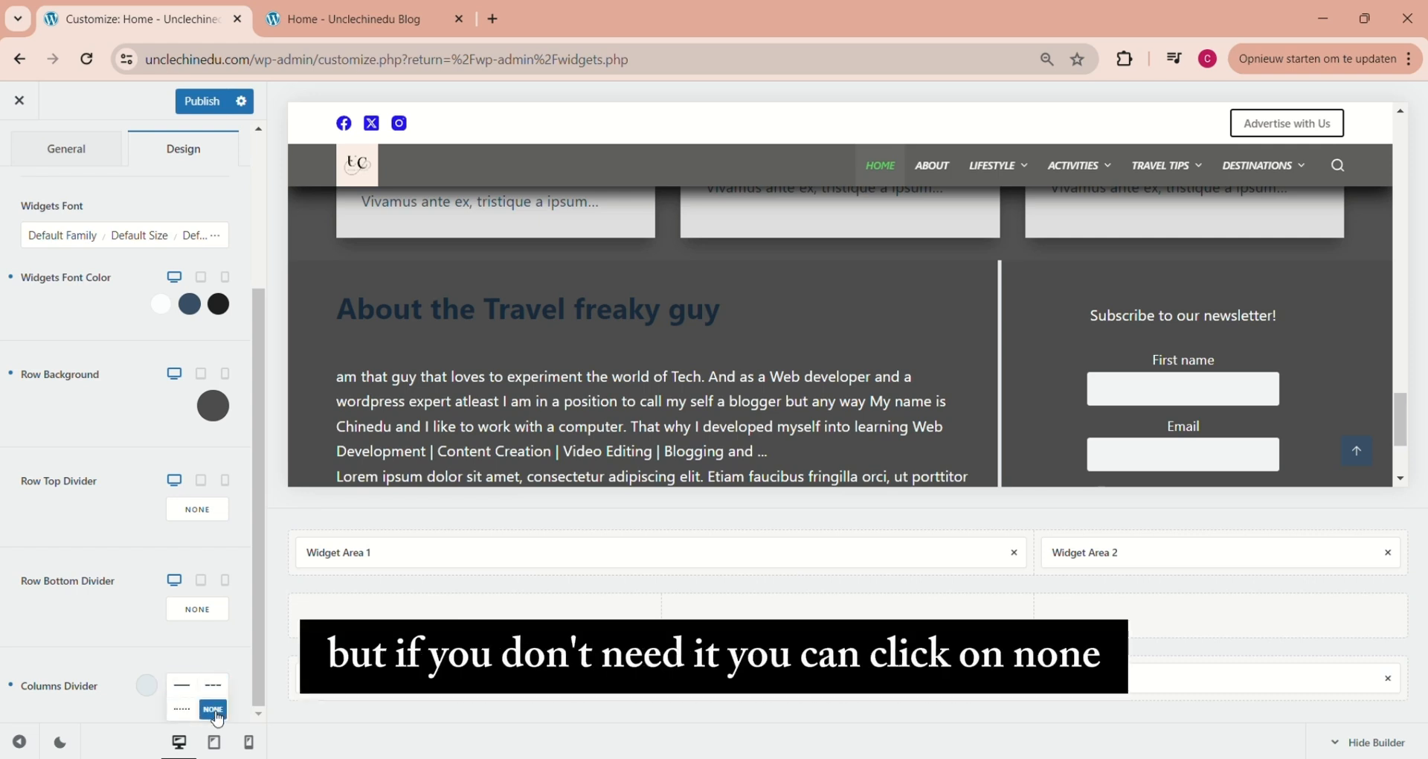
{"action": "left_click", "coordinate": [214, 711]}
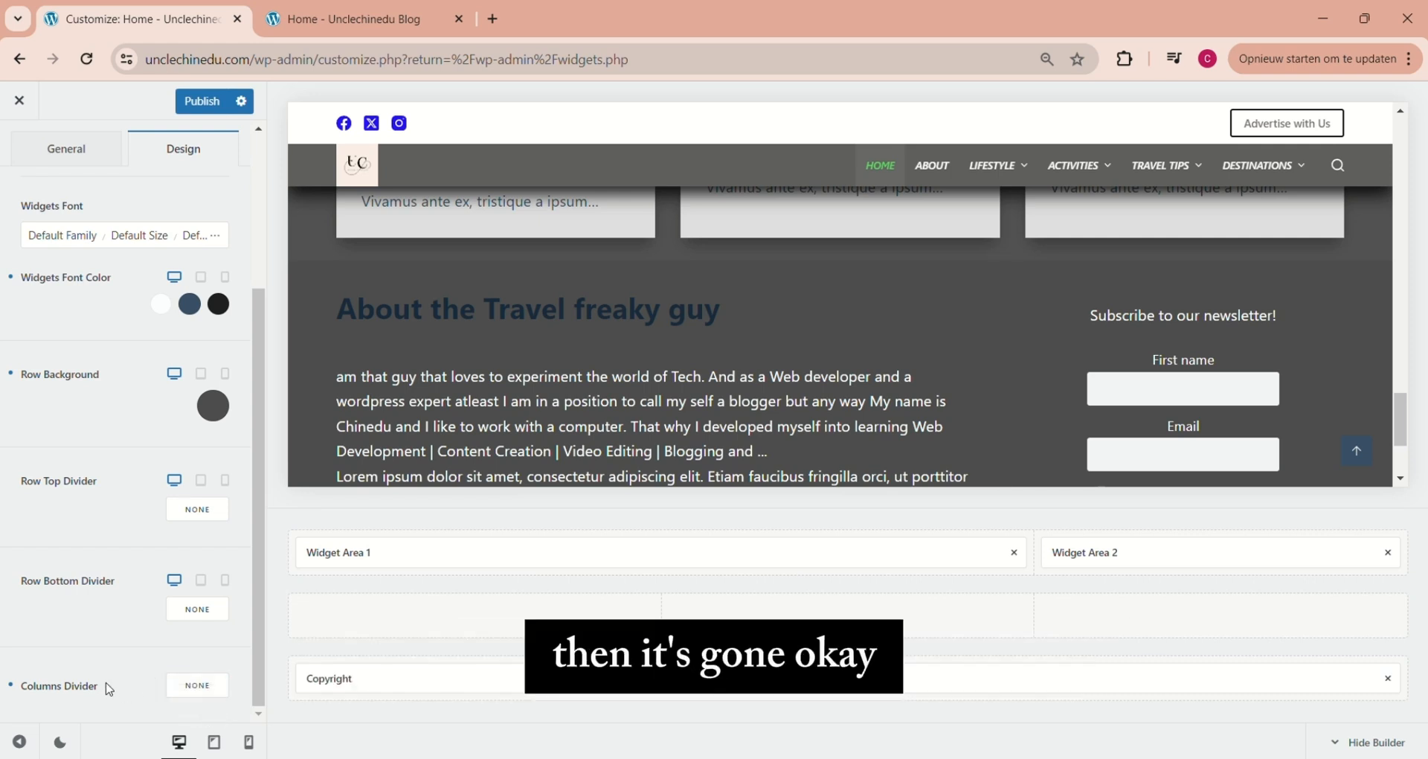
{"action": "left_click", "coordinate": [196, 685]}
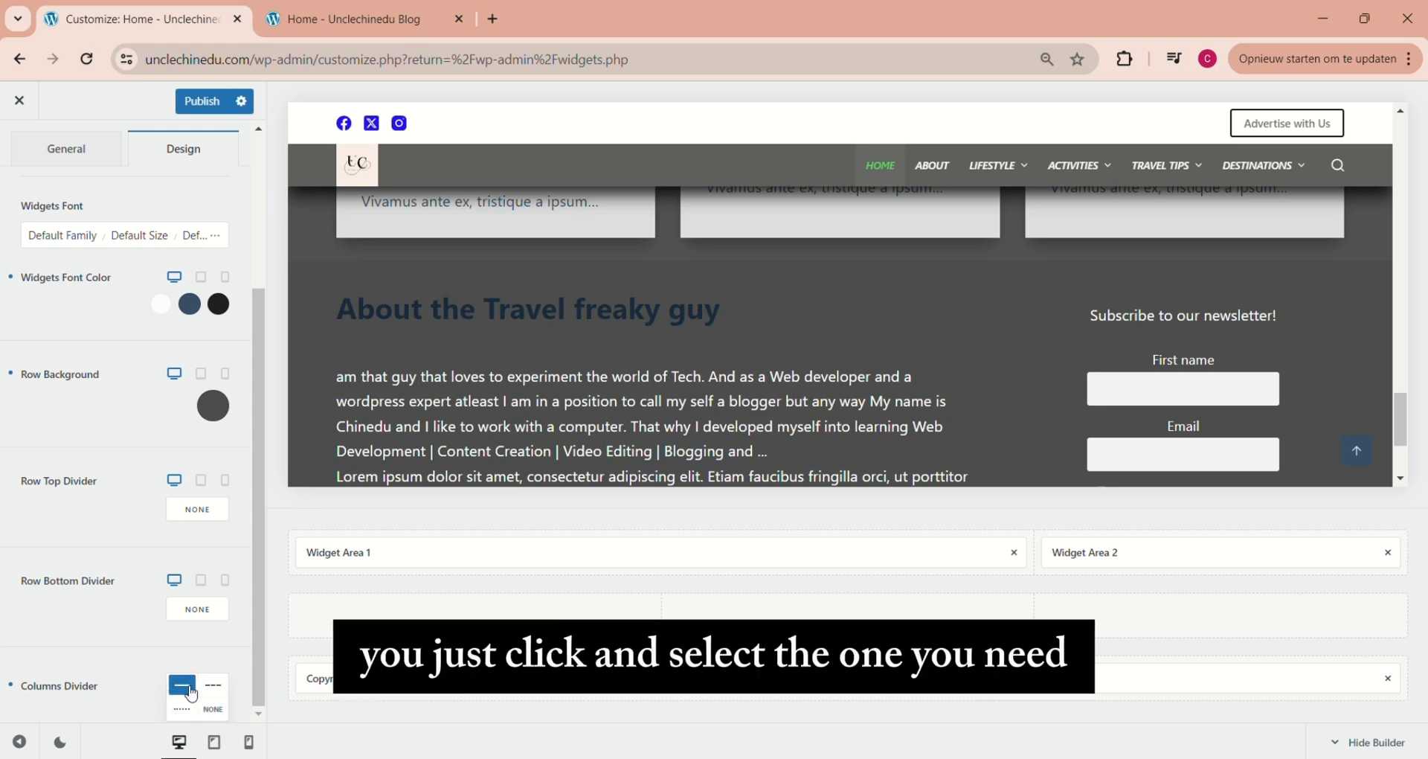
{"action": "left_click", "coordinate": [184, 690]}
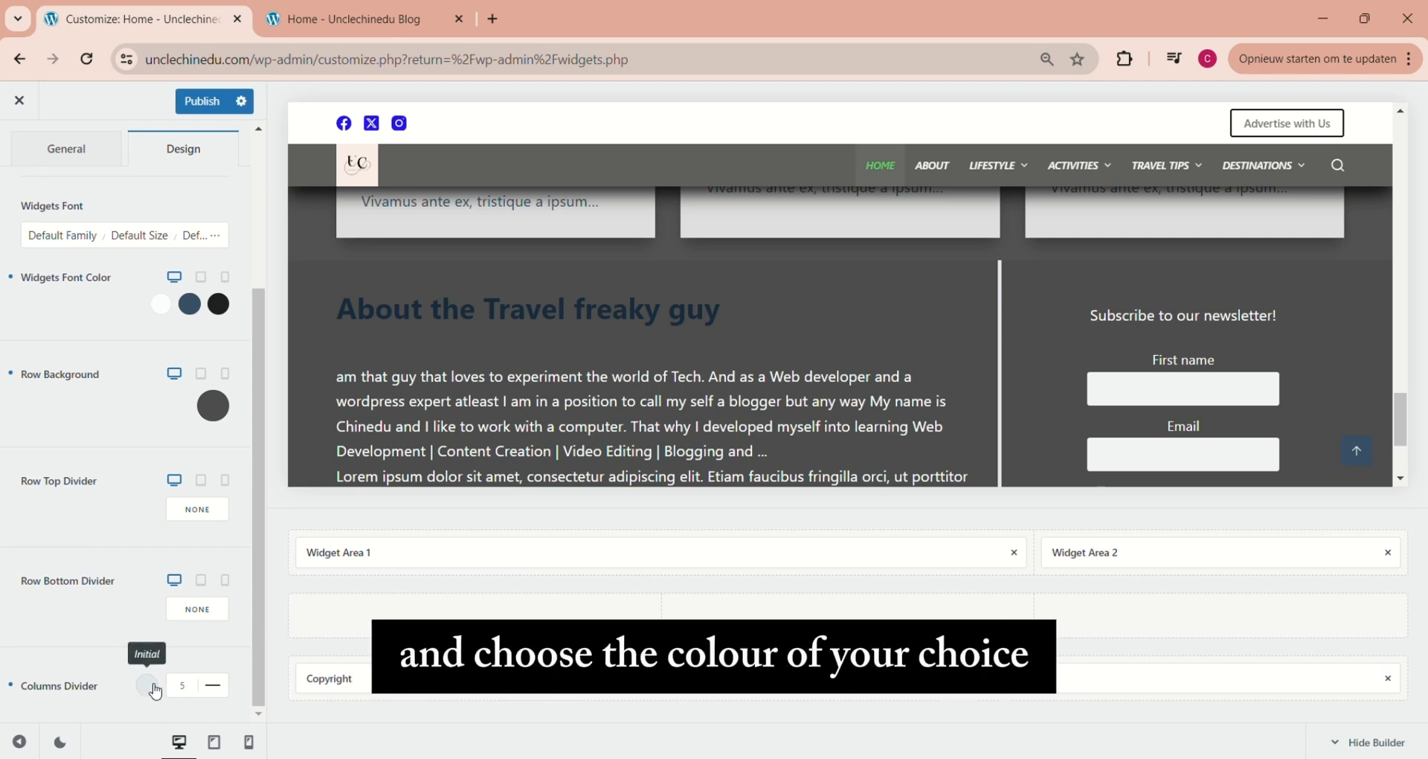
Set the columns divider's width to 1 and its colour to the grey #727579
{"action": "left_click", "coordinate": [183, 686]}
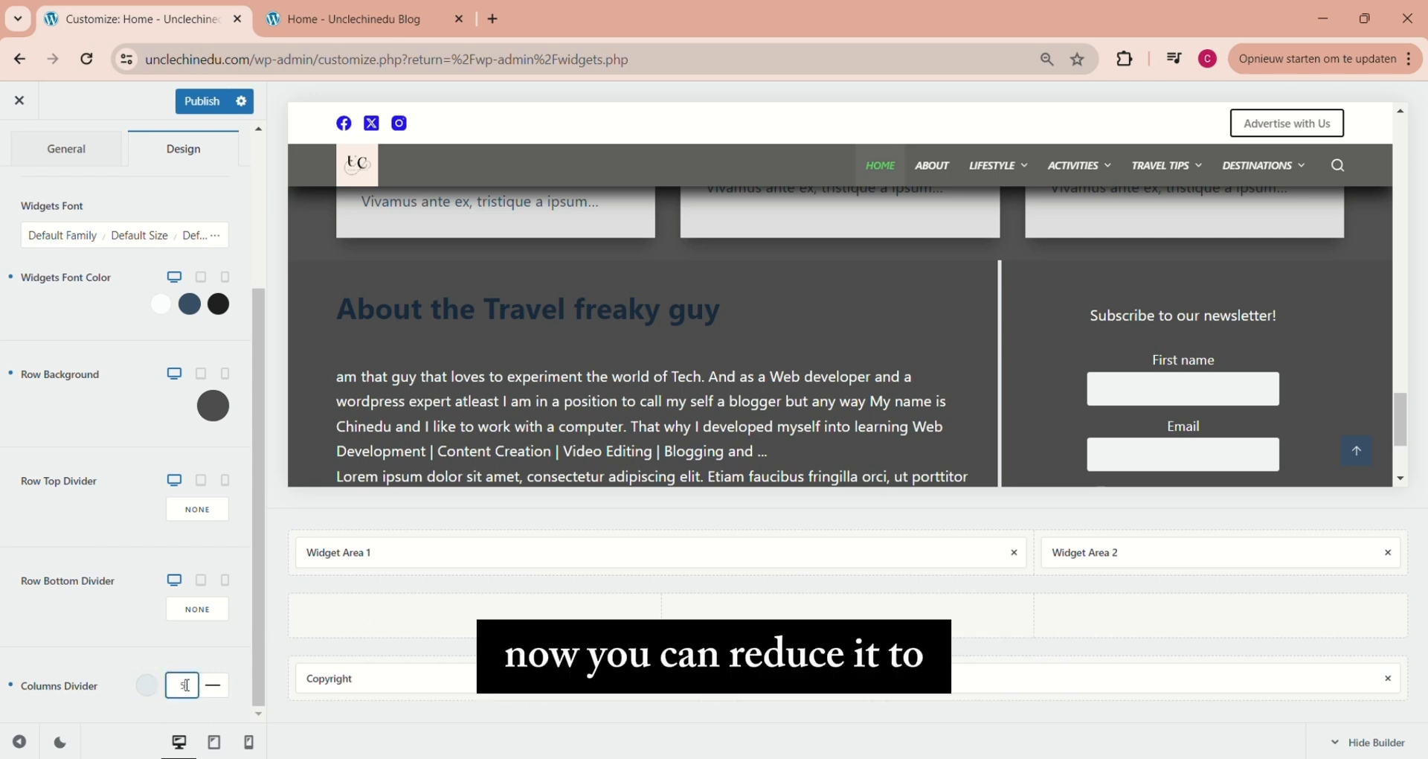
{"action": "key", "text": "BackSpace"}
{"action": "type", "text": "1"}
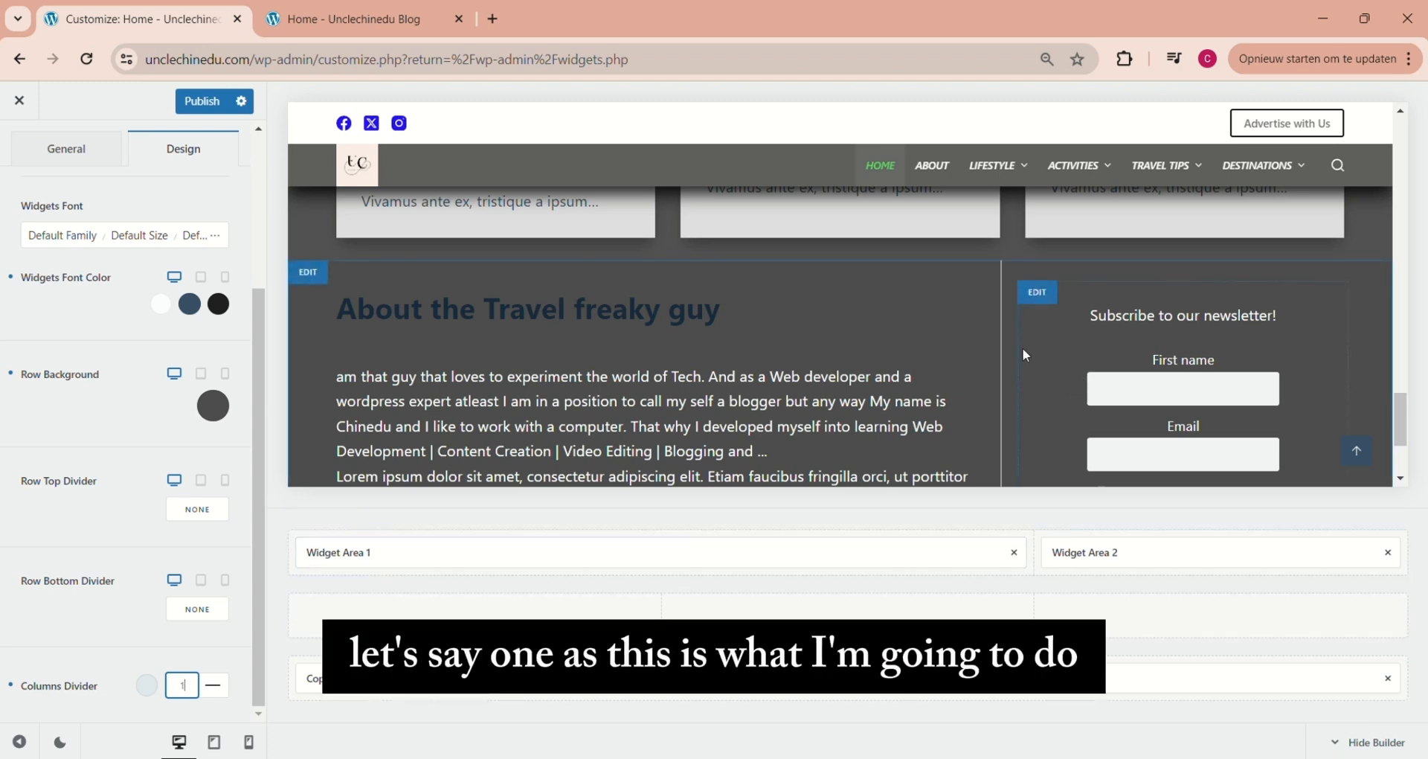
{"action": "left_click", "coordinate": [147, 685]}
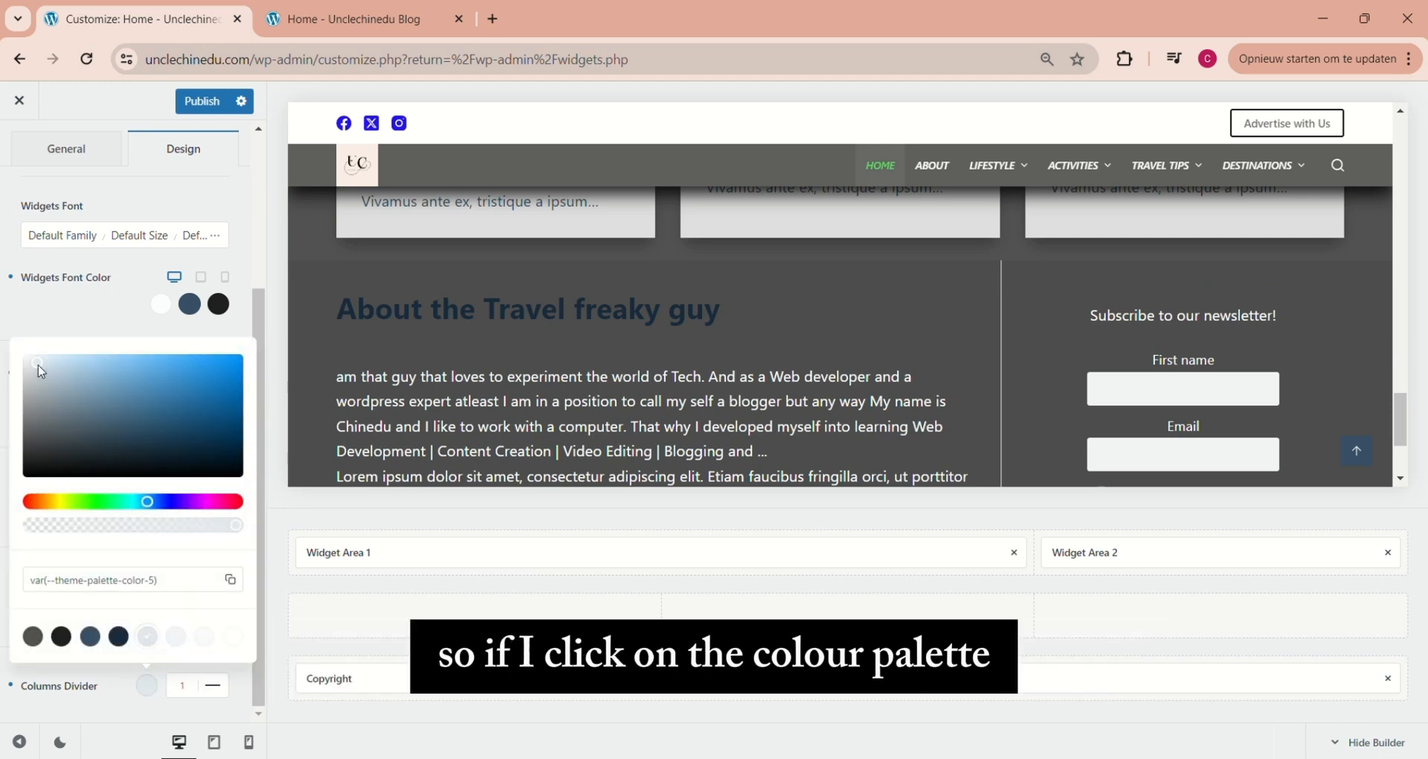
{"action": "left_click_drag", "start_coordinate": [43, 364], "coordinate": [43, 424]}
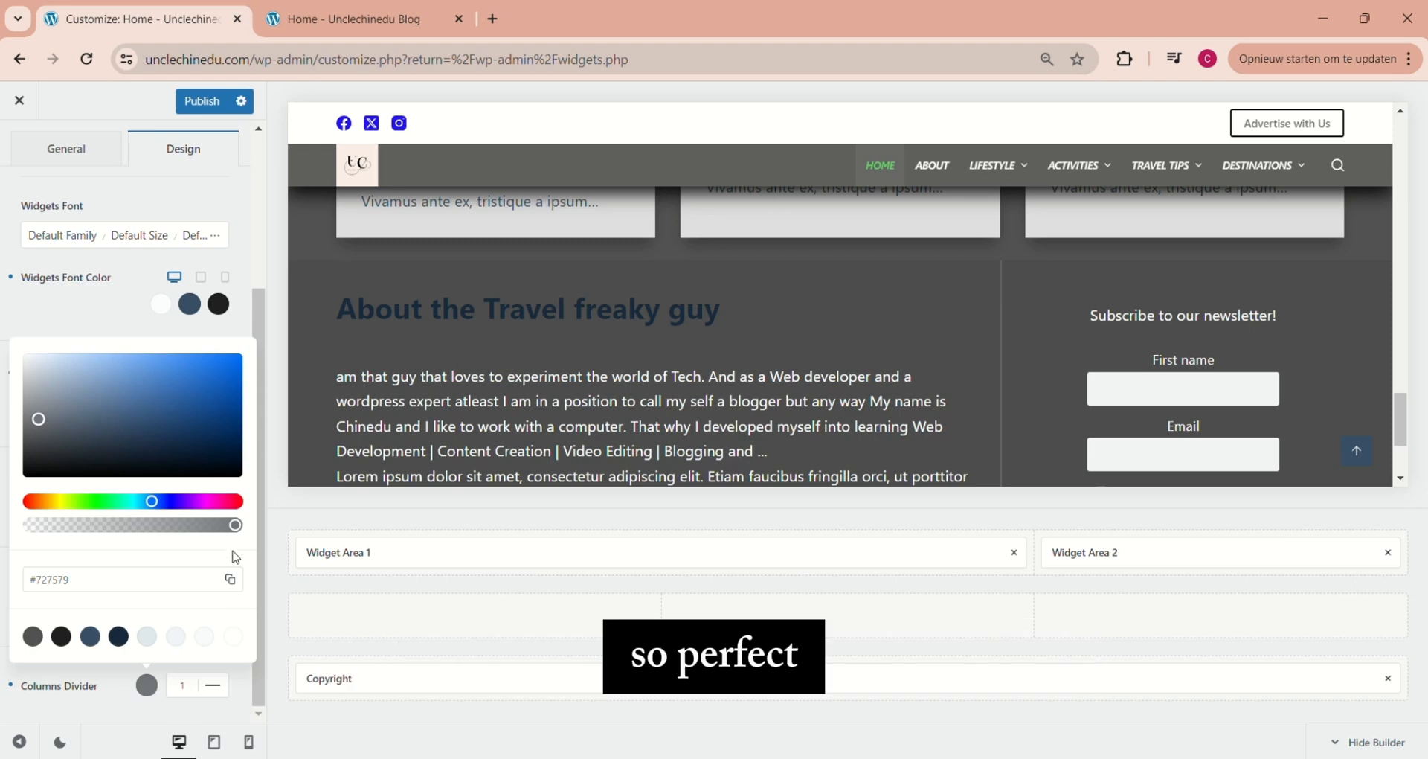
{"action": "left_click", "coordinate": [177, 671]}
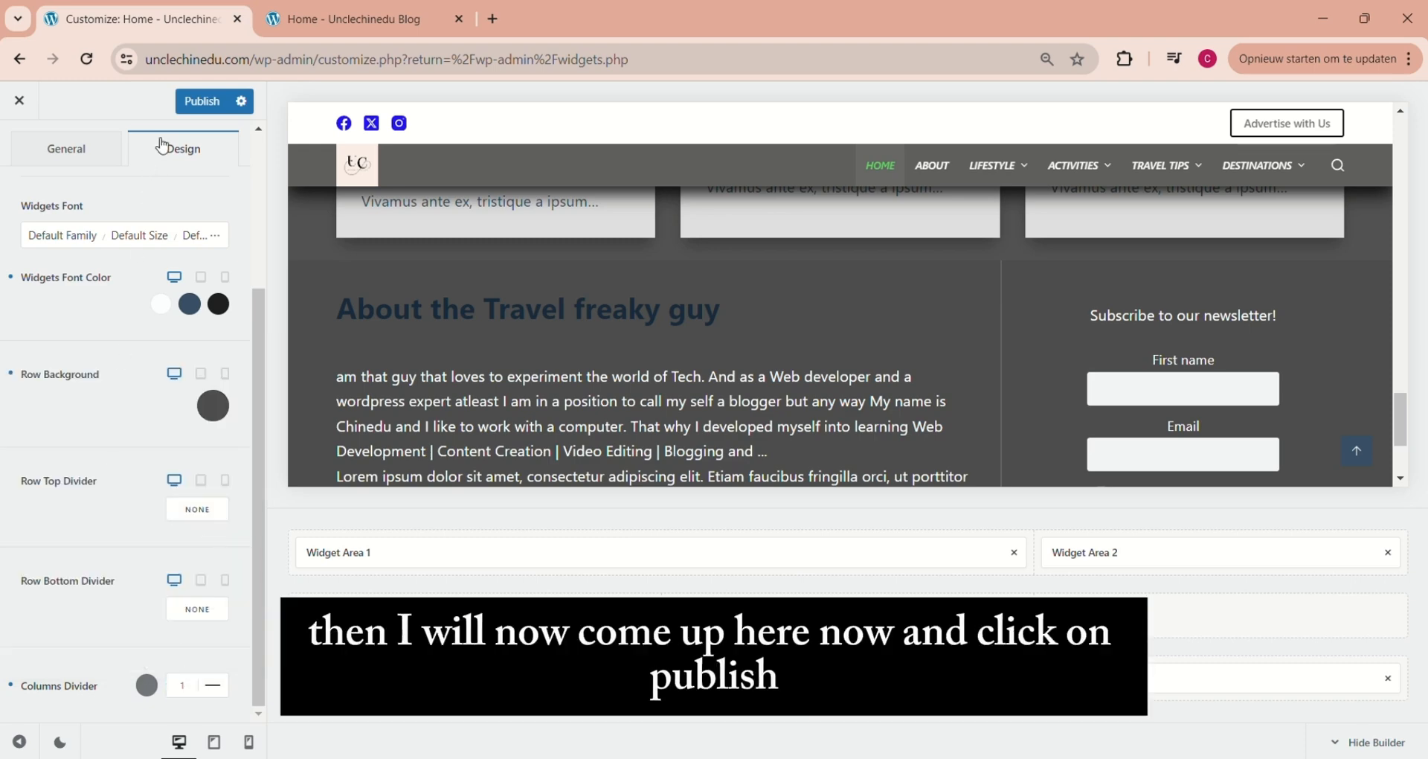
Publish the footer design changes and reload the blog's home page to check the restyled footer
{"action": "left_click", "coordinate": [209, 100]}
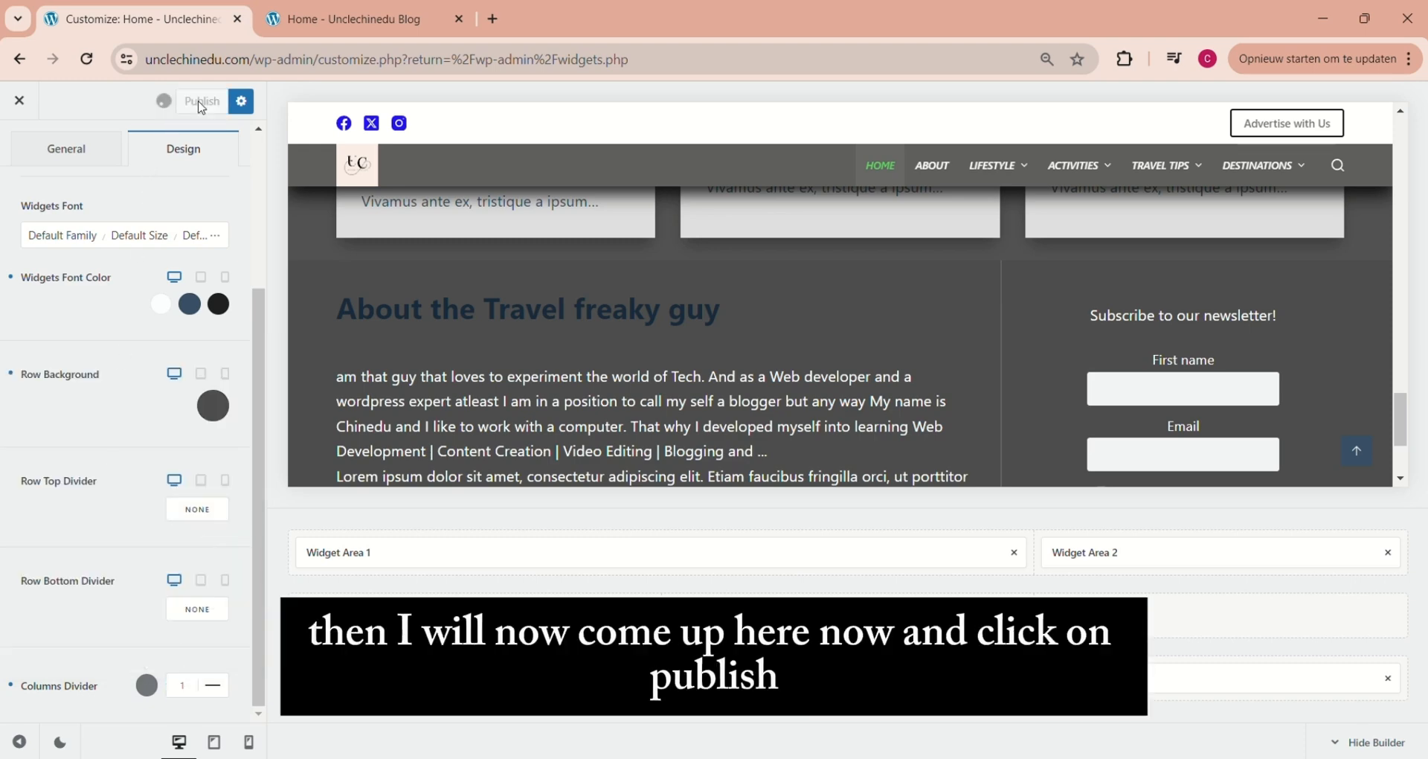
{"action": "left_click", "coordinate": [328, 33]}
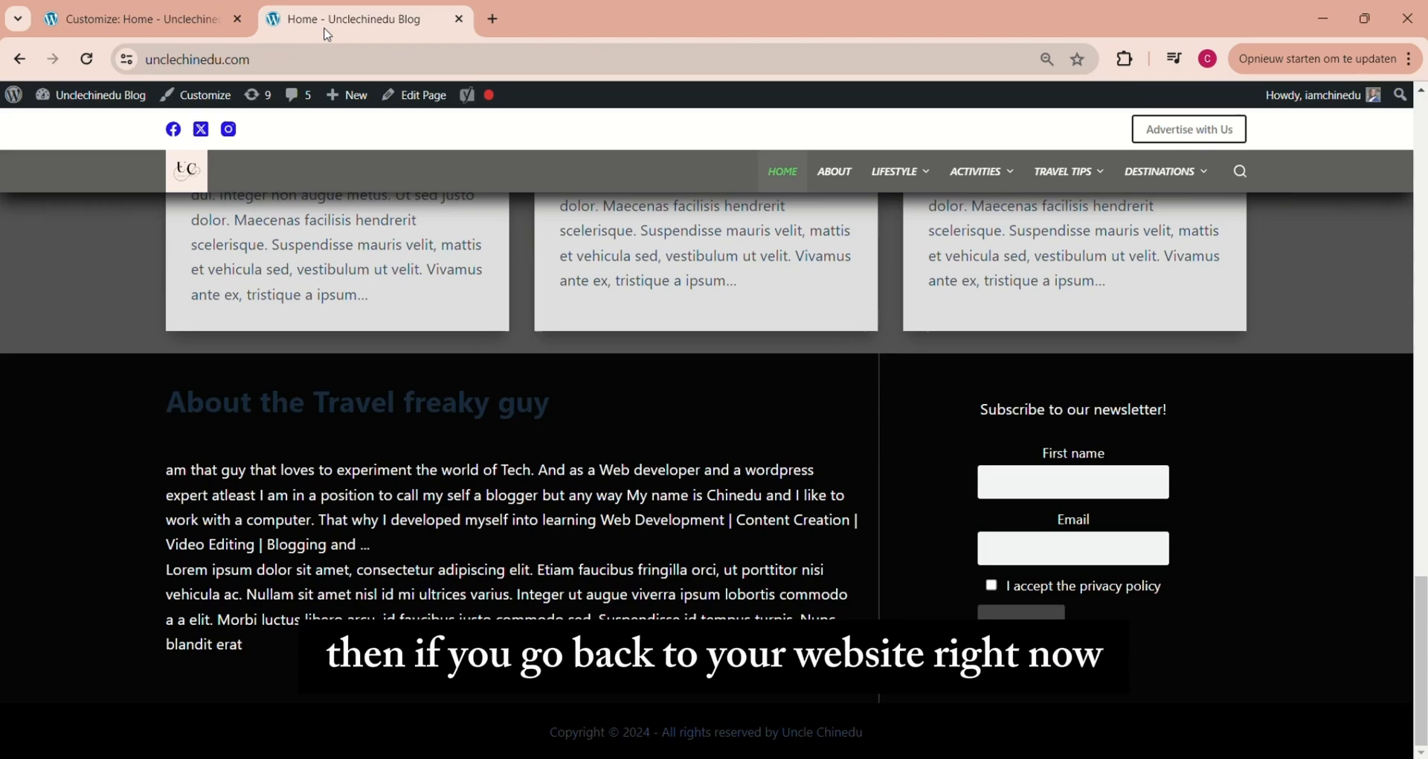
{"action": "left_click", "coordinate": [87, 59]}
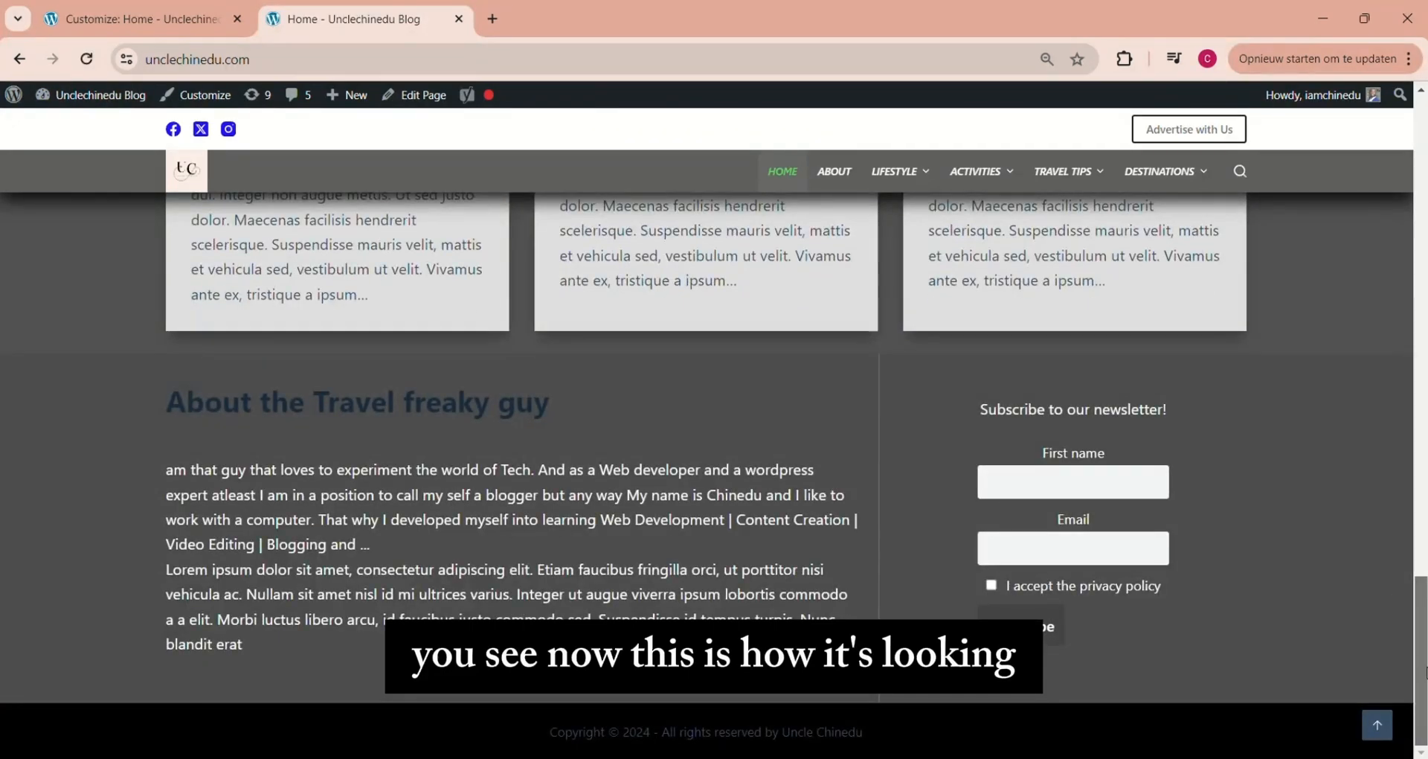
Review the home page footer, focusing on the text colour of the about section's heading
{"action": "scroll", "coordinate": [1419, 570], "scroll_direction": "up", "scroll_amount": 3}
{"action": "scroll", "coordinate": [1419, 570], "scroll_direction": "down", "scroll_amount": 3}
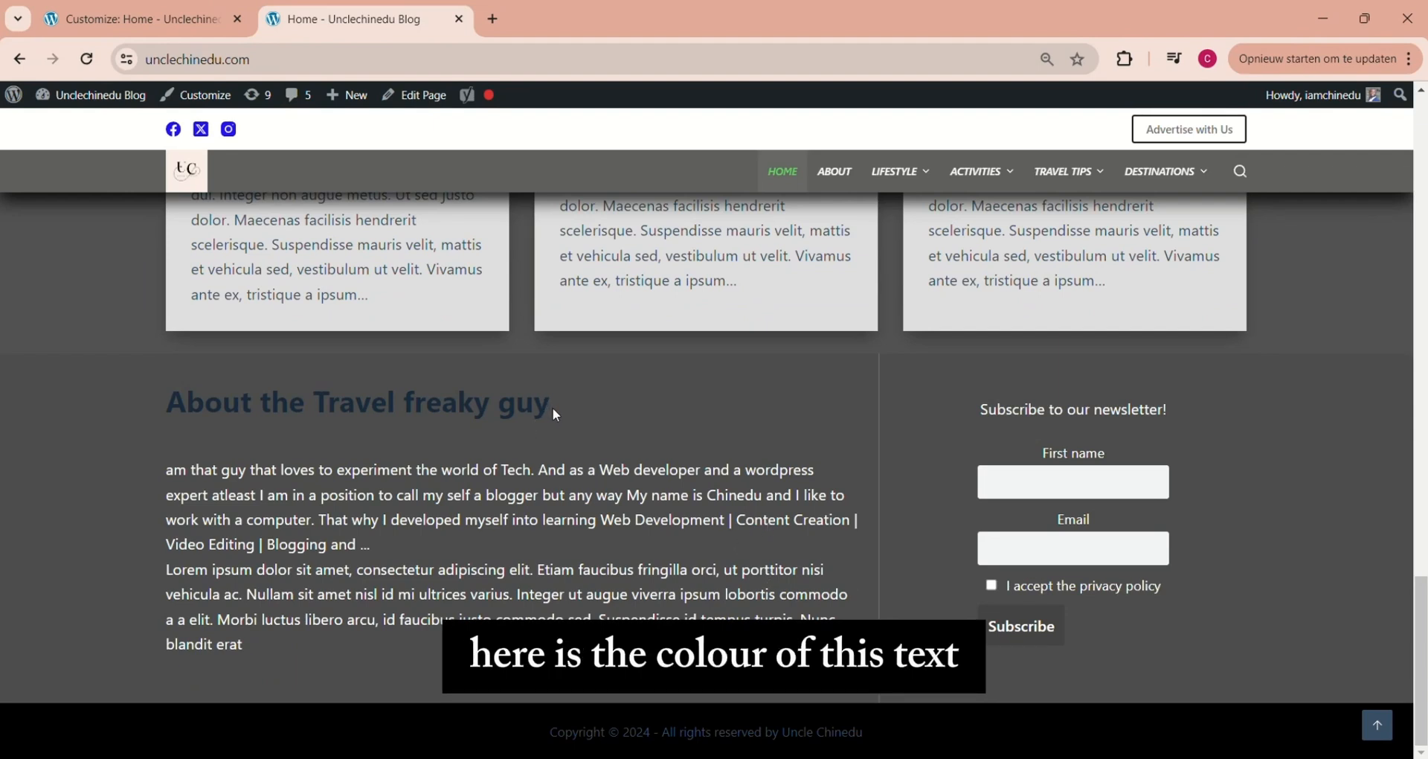
{"action": "left_click_drag", "start_coordinate": [552, 407], "coordinate": [139, 423]}
{"action": "double_click", "coordinate": [512, 405]}
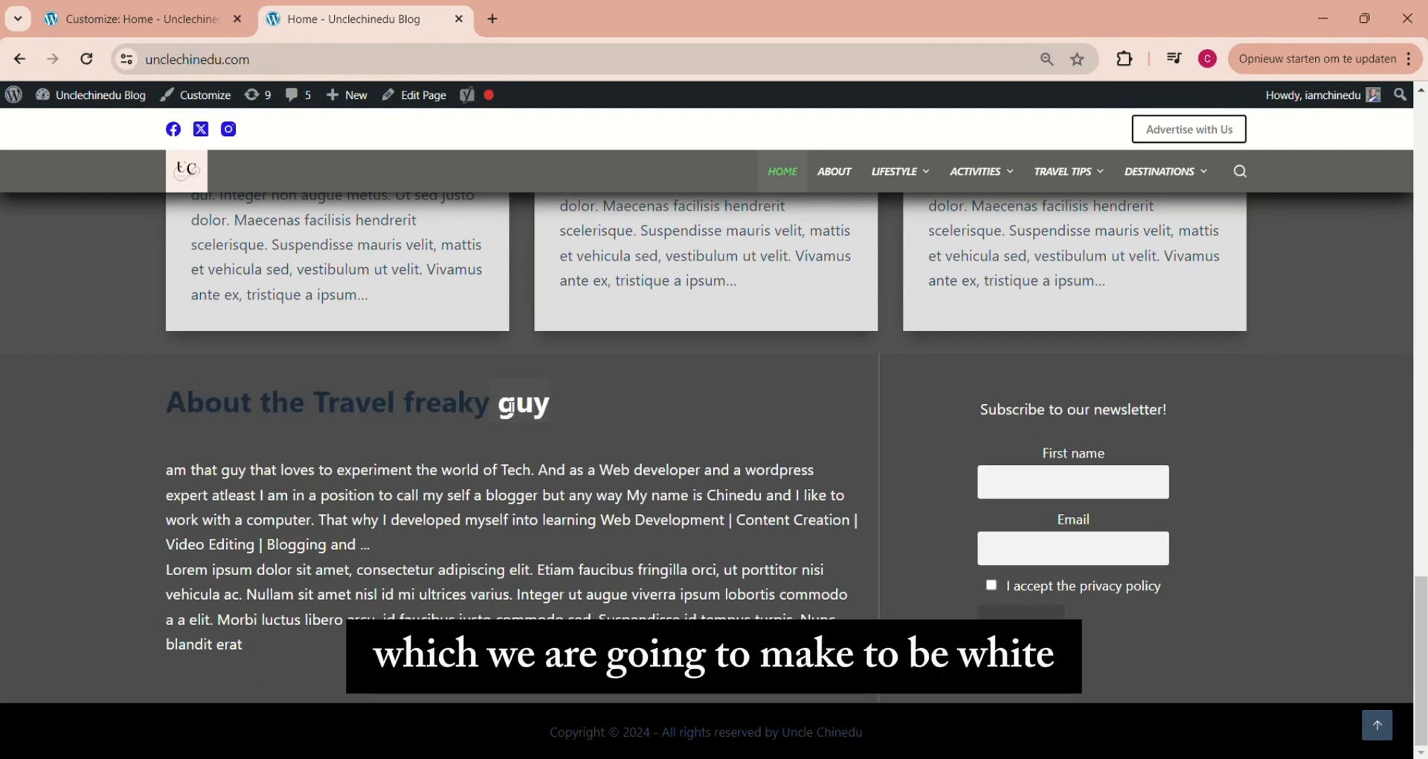
{"action": "left_click_drag", "start_coordinate": [552, 406], "coordinate": [451, 392]}
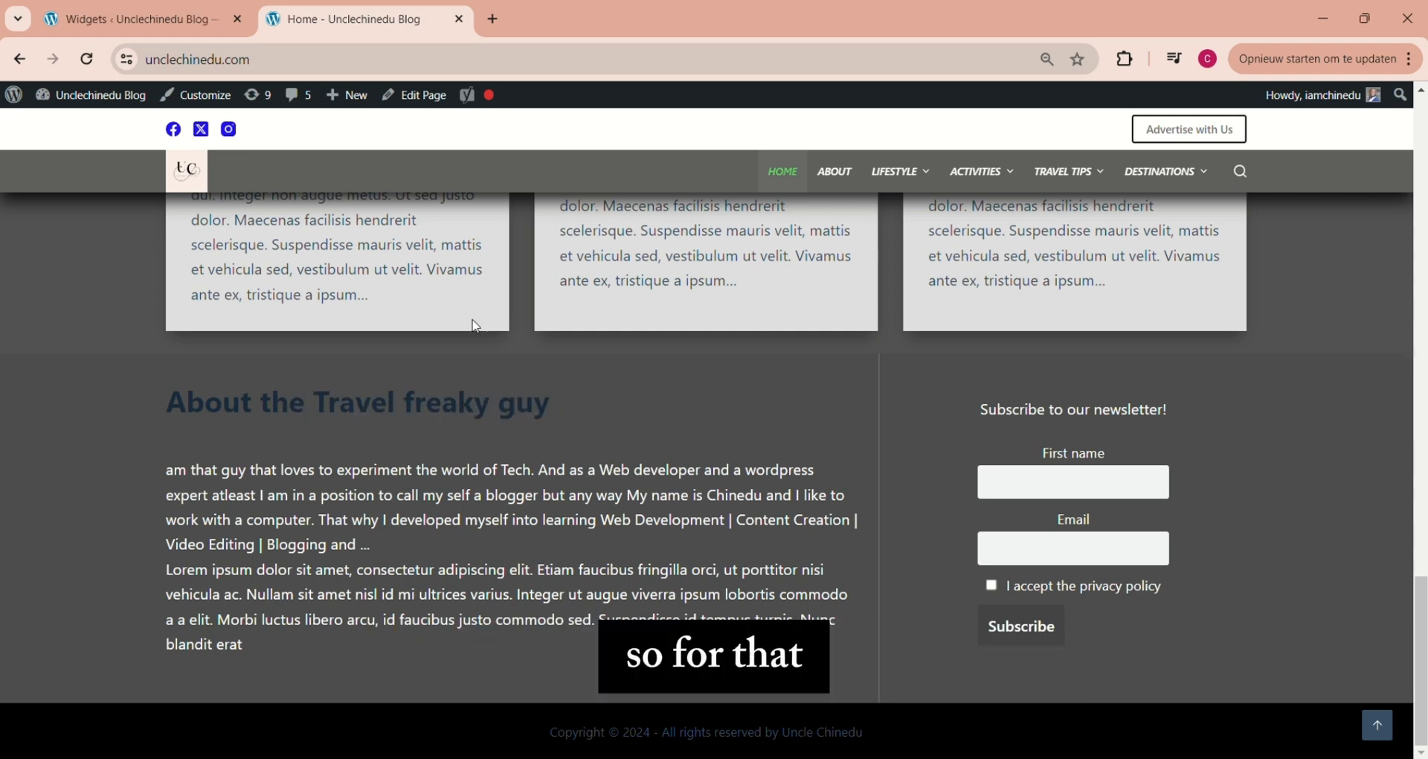
In the Widgets editor, set the text colour of the about heading in Footer Widget Area 1 to White (#FFFFFF)
{"action": "left_click", "coordinate": [119, 22]}
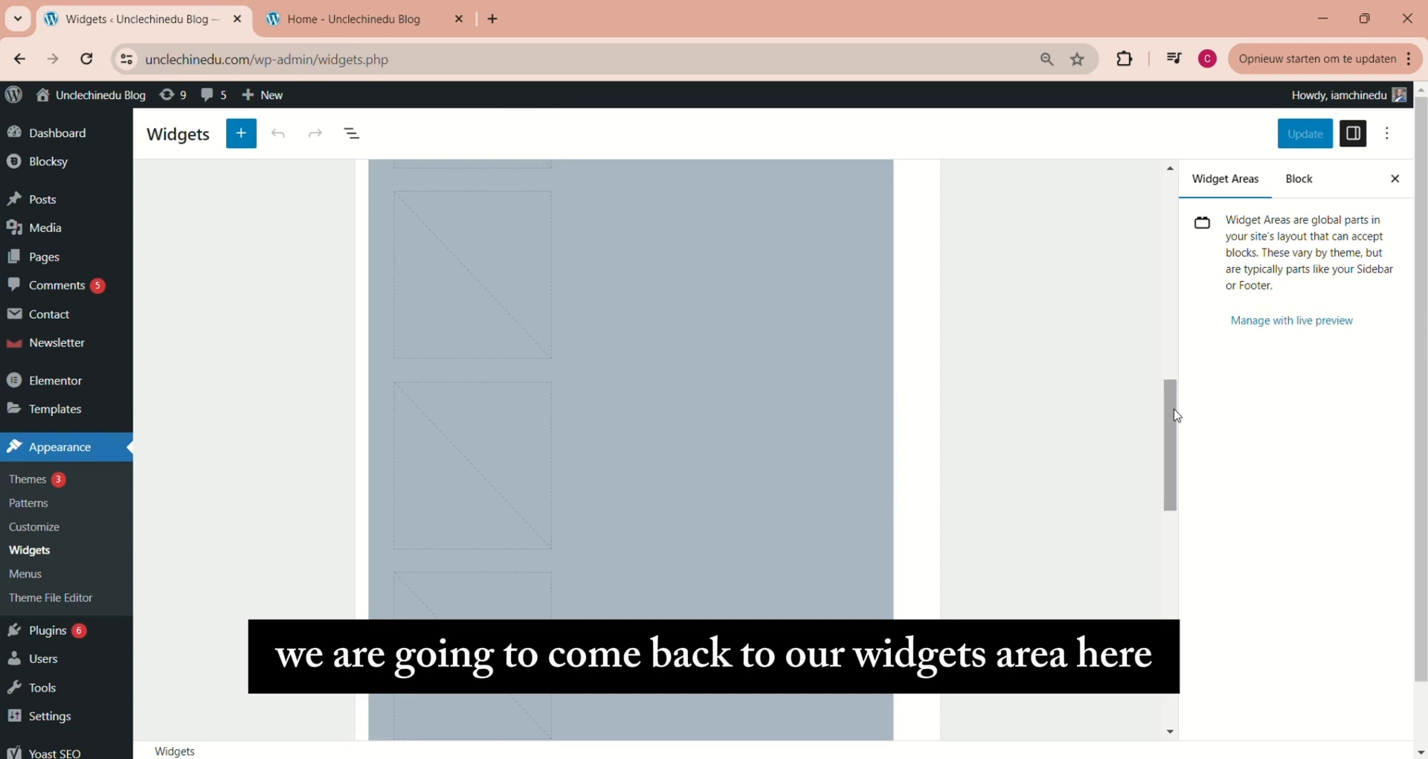
{"action": "left_click_drag", "start_coordinate": [1176, 418], "coordinate": [1246, 708]}
{"action": "scroll", "coordinate": [526, 573], "scroll_direction": "down", "scroll_amount": 1}
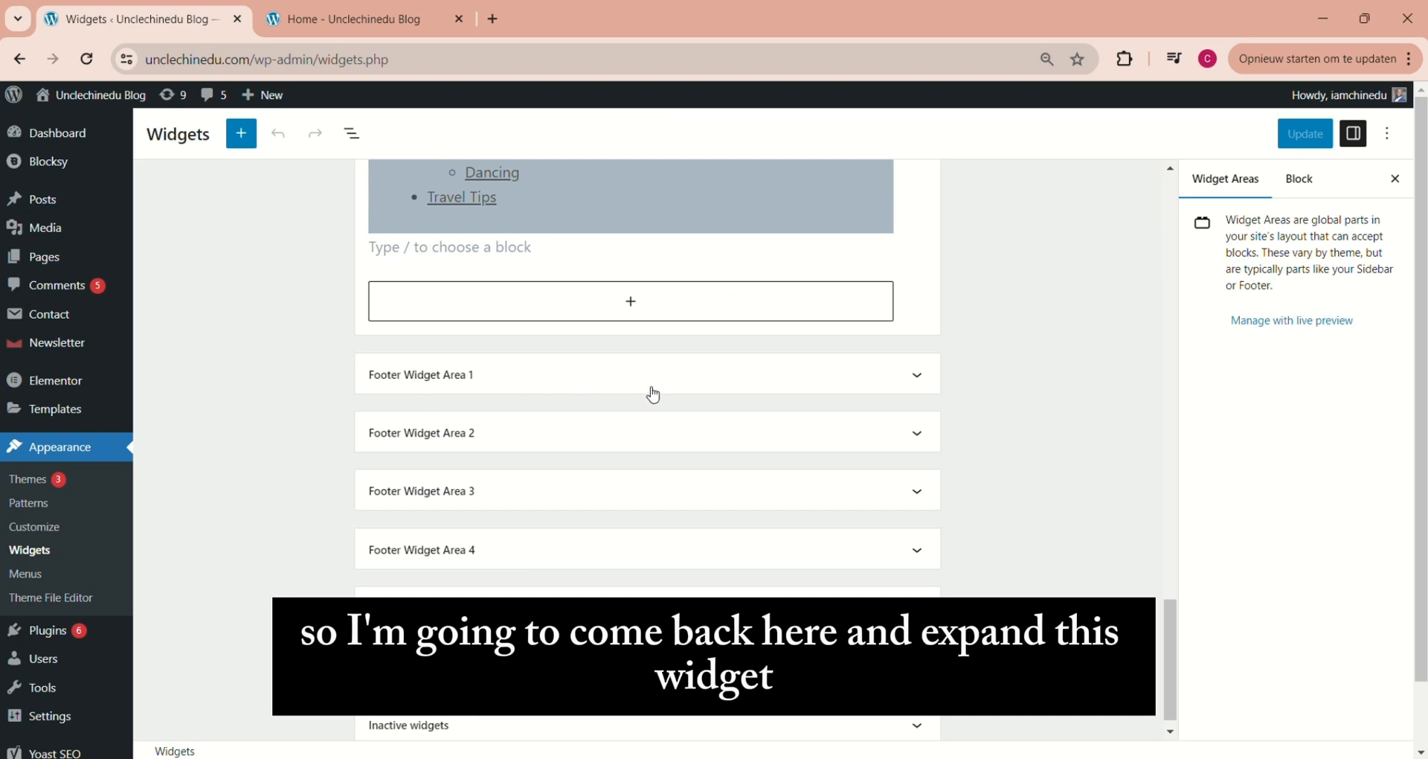
{"action": "left_click", "coordinate": [921, 378]}
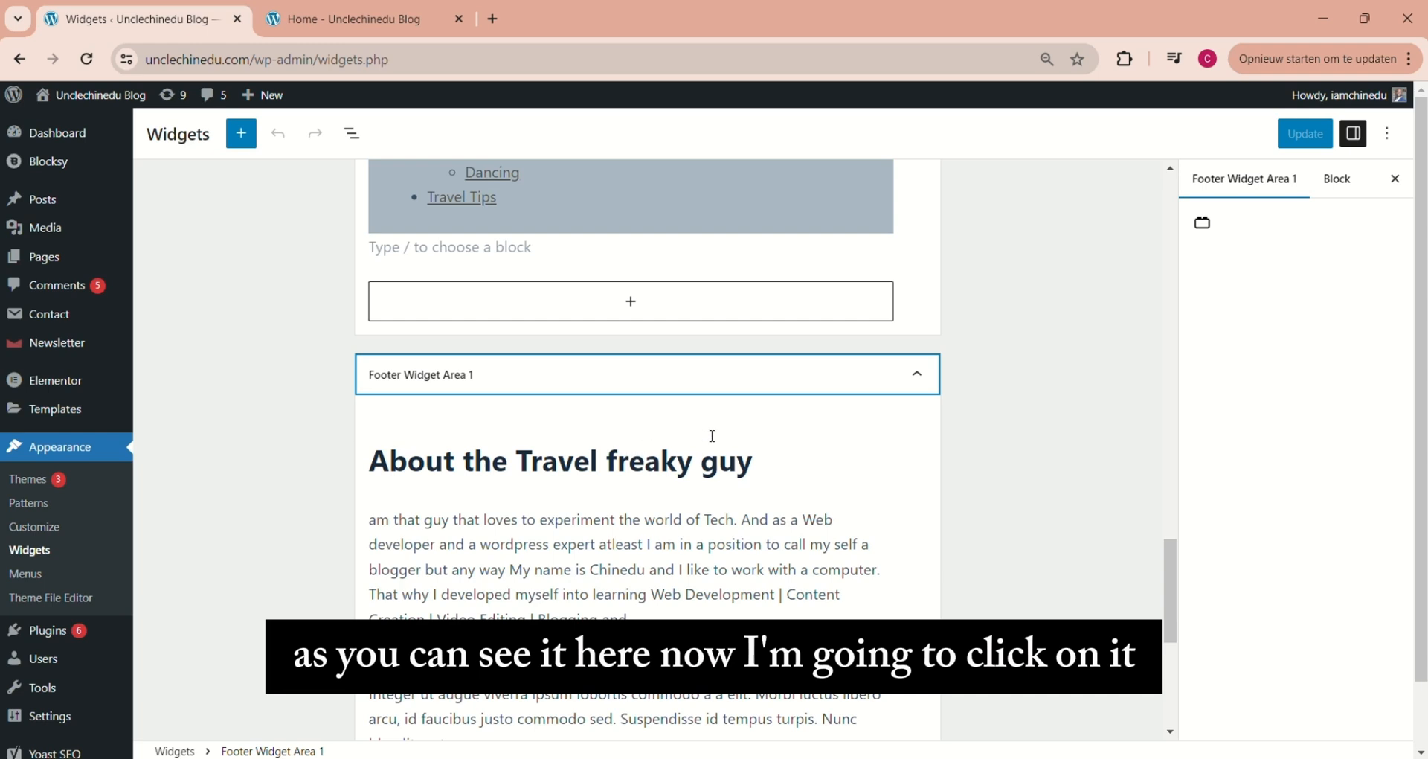
{"action": "left_click", "coordinate": [547, 466]}
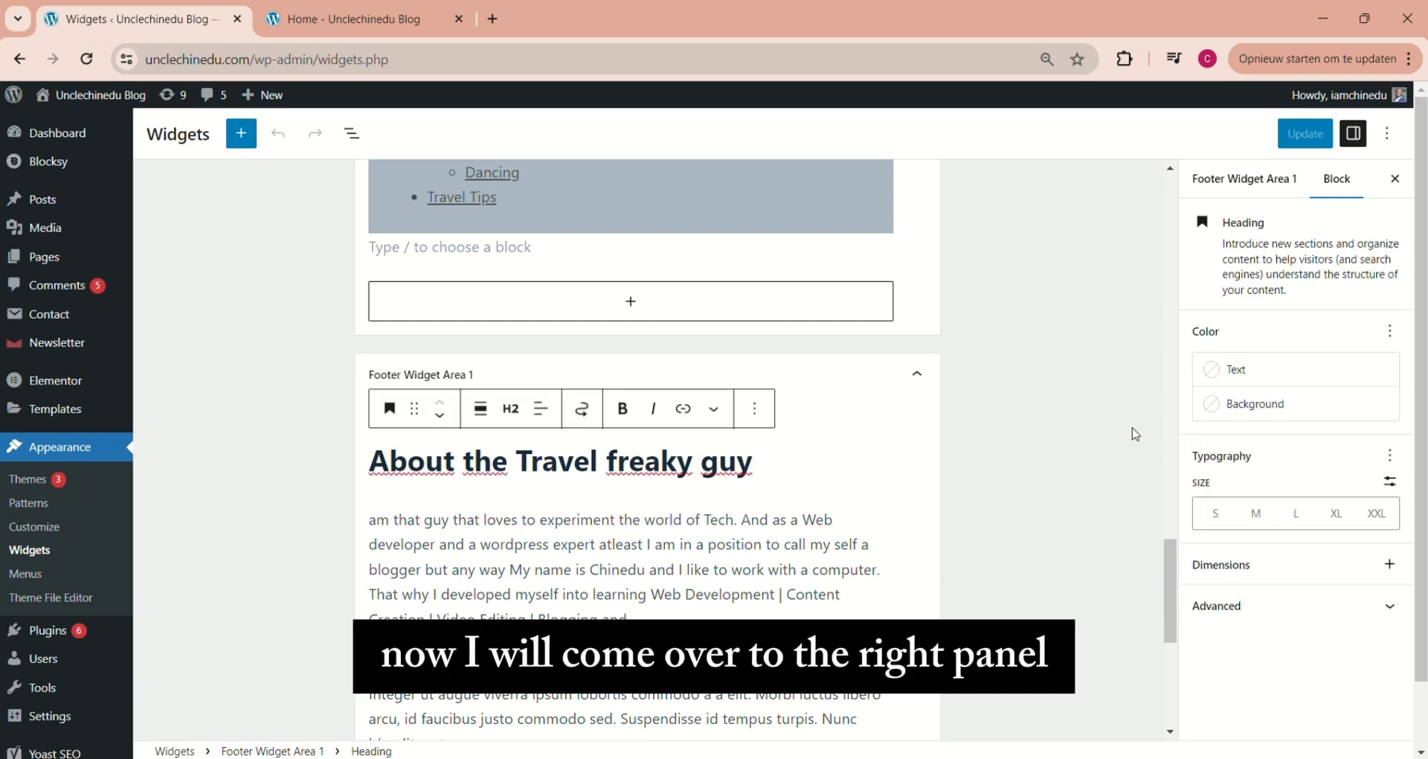
{"action": "left_click", "coordinate": [1231, 371]}
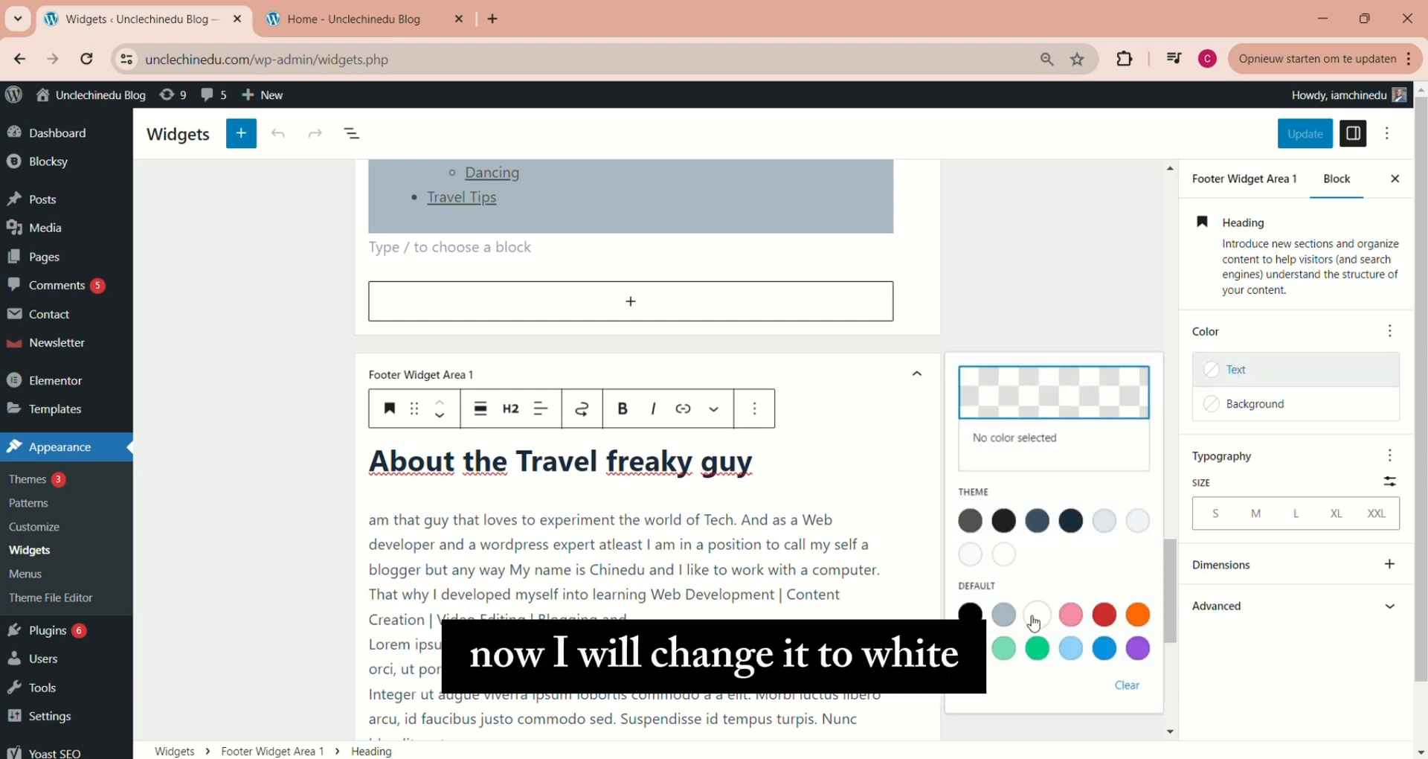
{"action": "left_click", "coordinate": [1036, 619]}
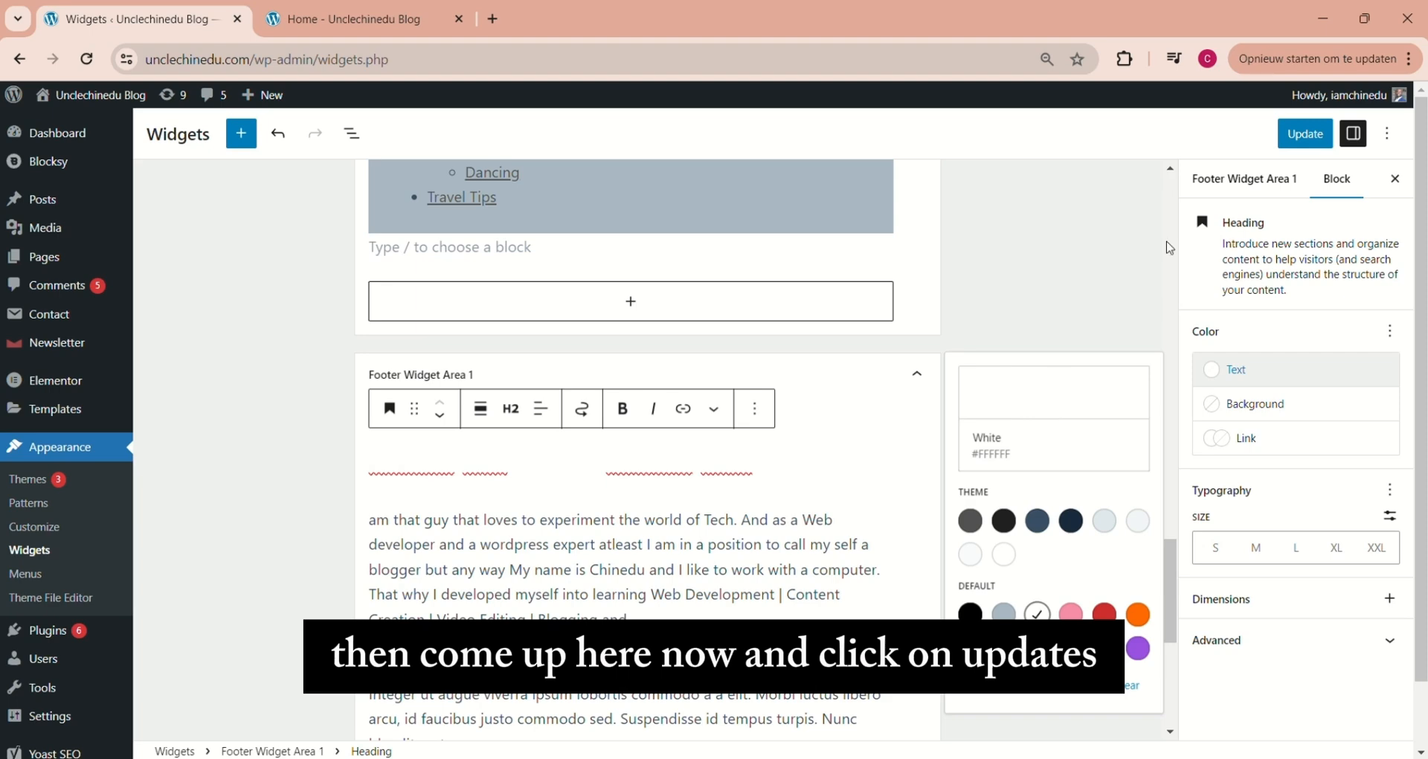
Save the widget changes and reload the blog's home page to check the footer heading
{"action": "left_click", "coordinate": [1296, 134]}
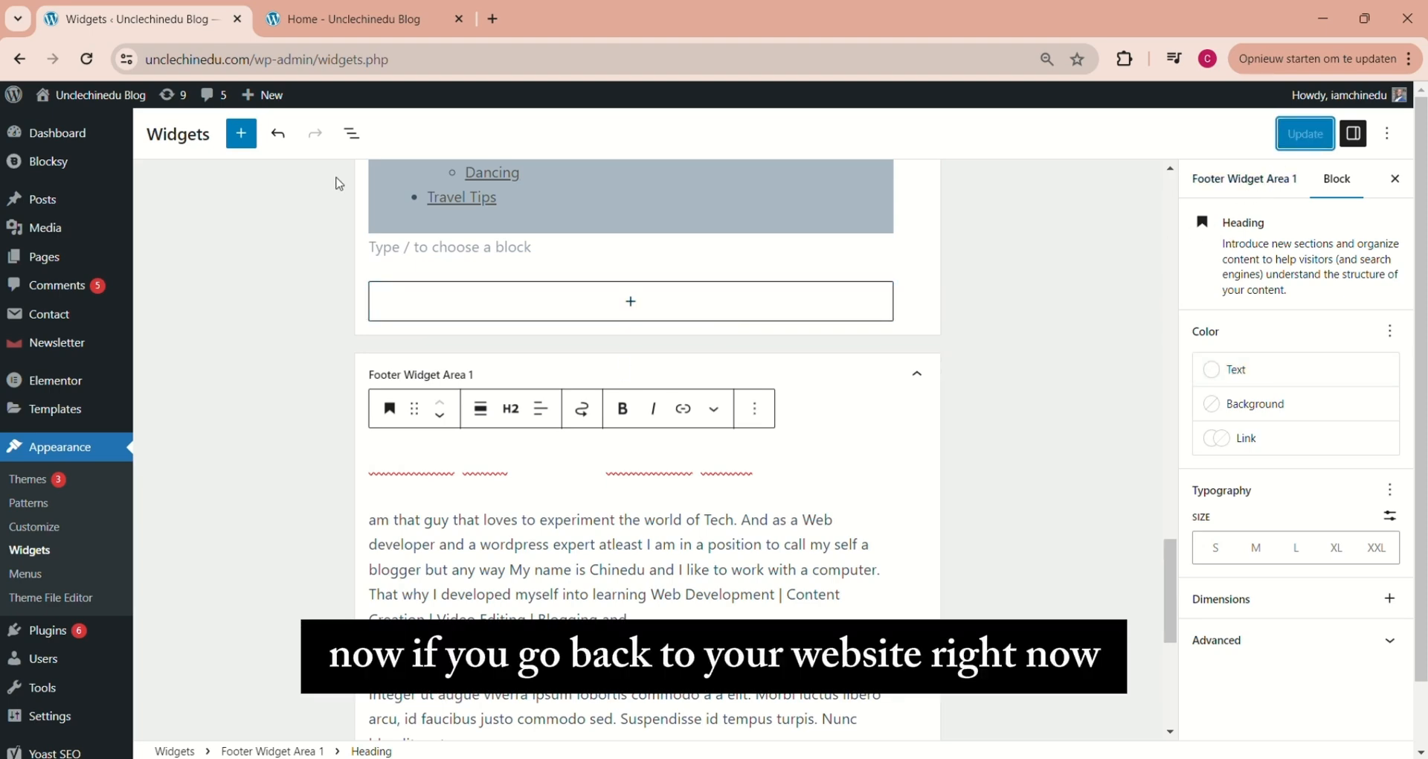
{"action": "left_click", "coordinate": [363, 20]}
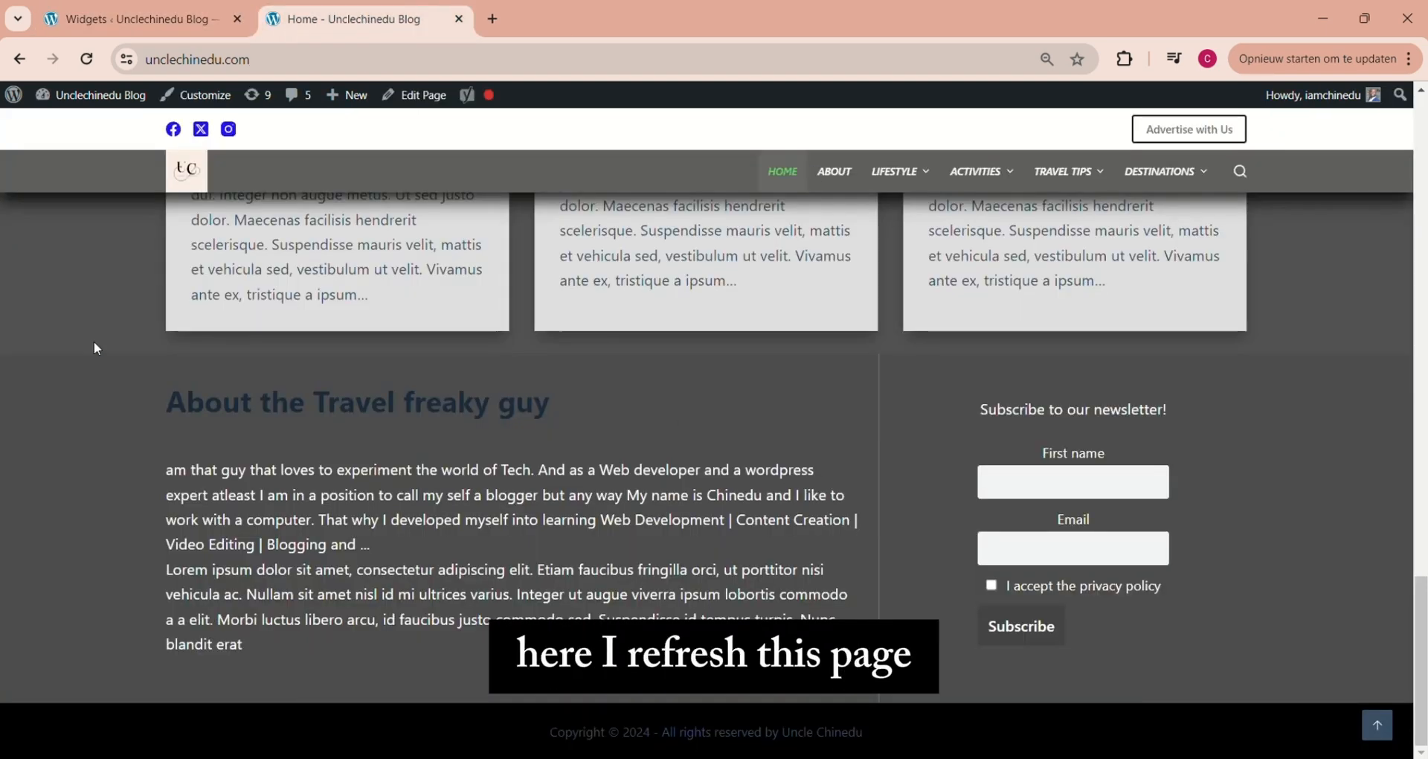
{"action": "left_click", "coordinate": [89, 63]}
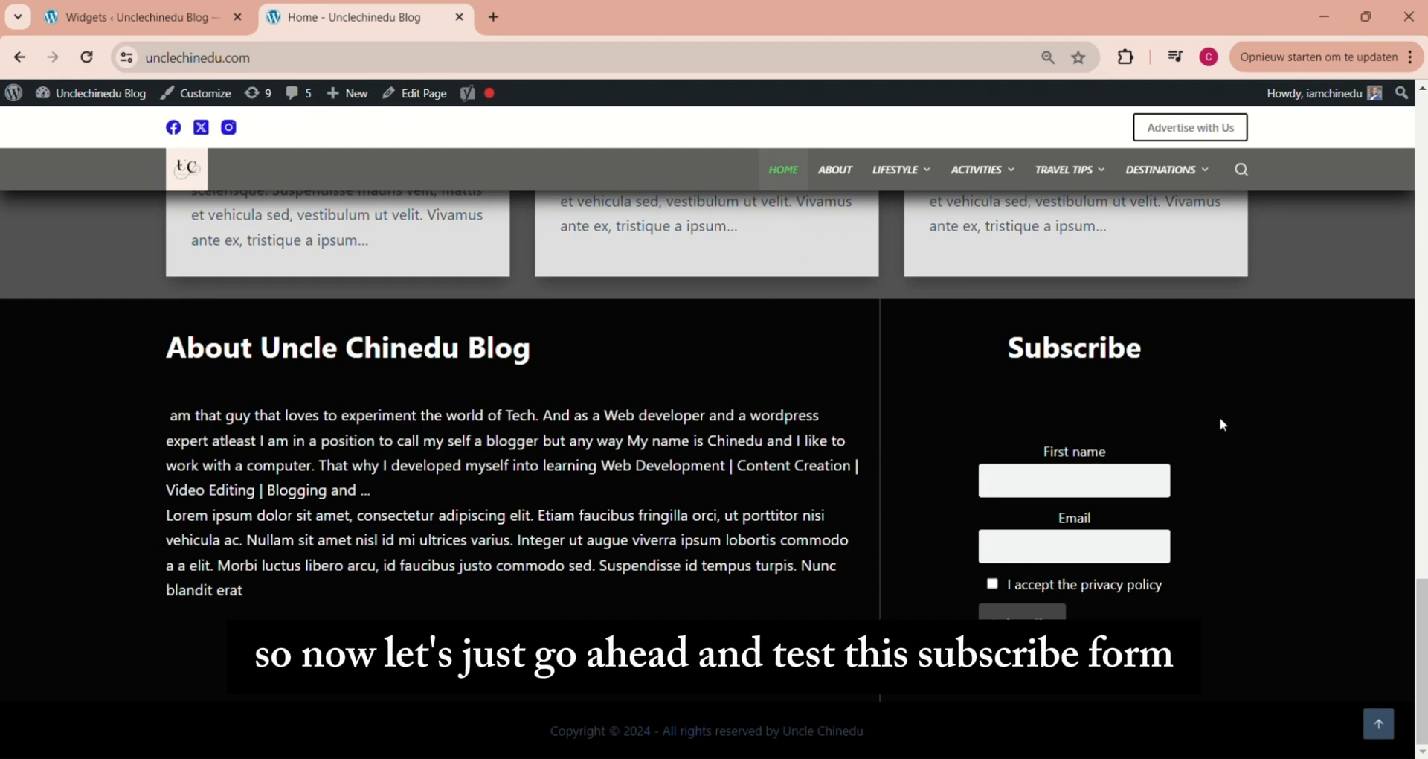
Fill in the footer subscription form with a first name and e-mail address, accept the privacy policy and submit it
{"action": "left_click", "coordinate": [997, 484]}
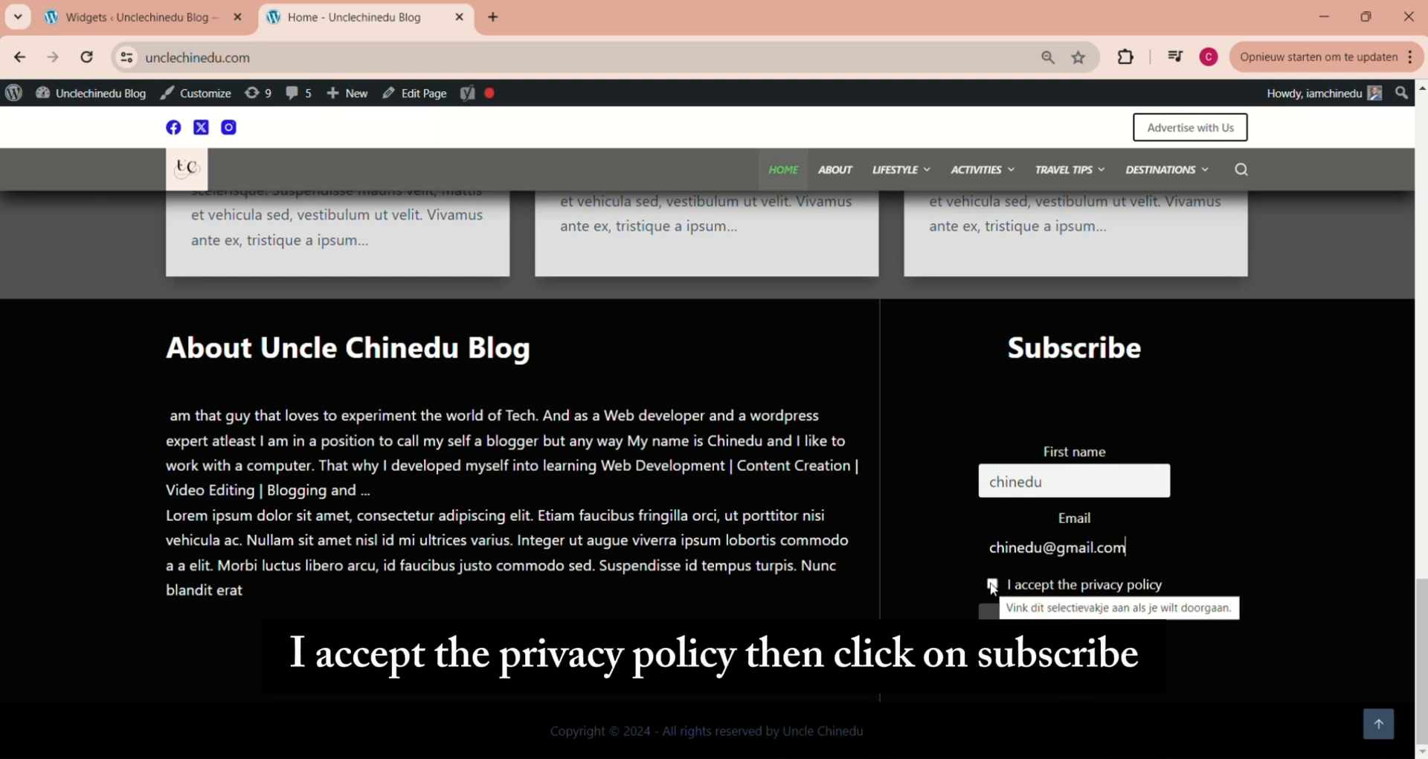
{"action": "left_click", "coordinate": [992, 585]}
{"action": "left_click", "coordinate": [1022, 625]}
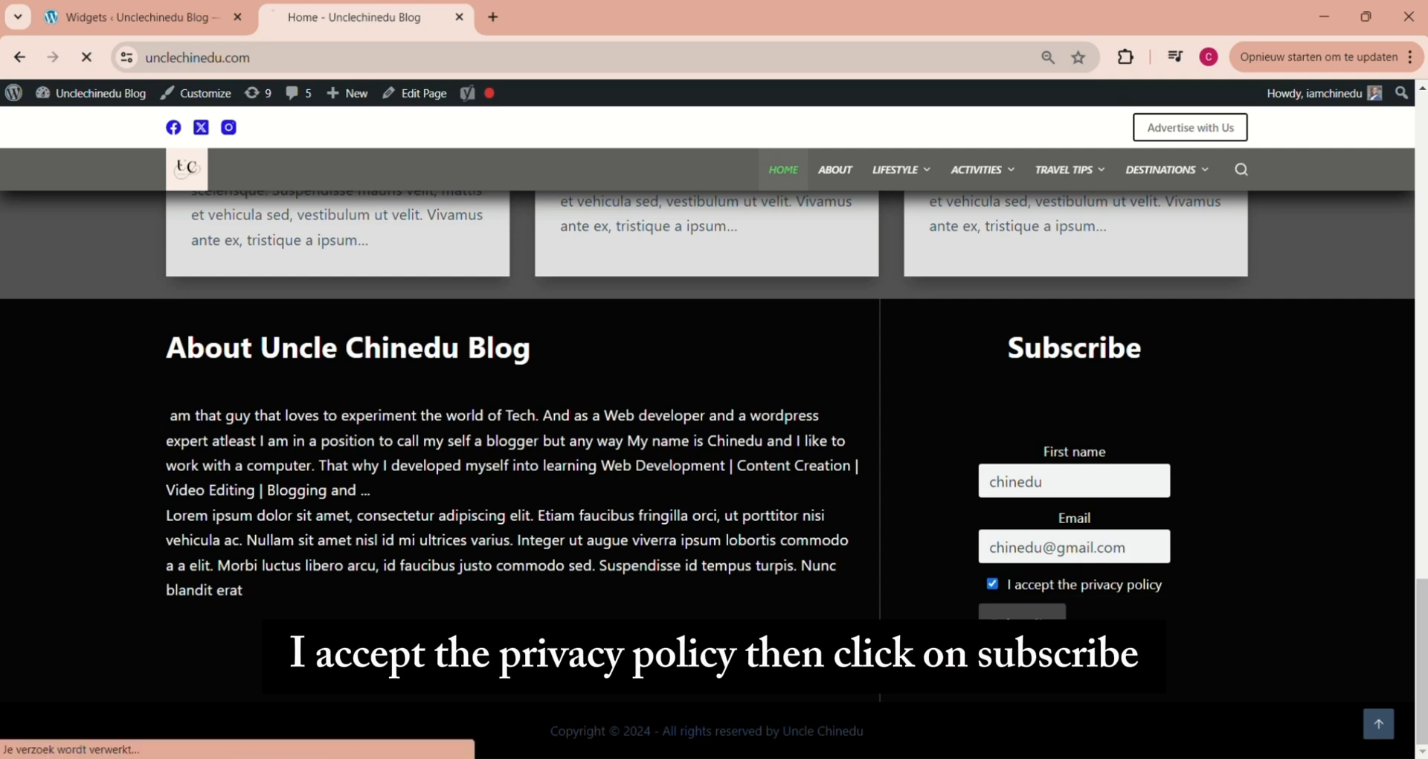
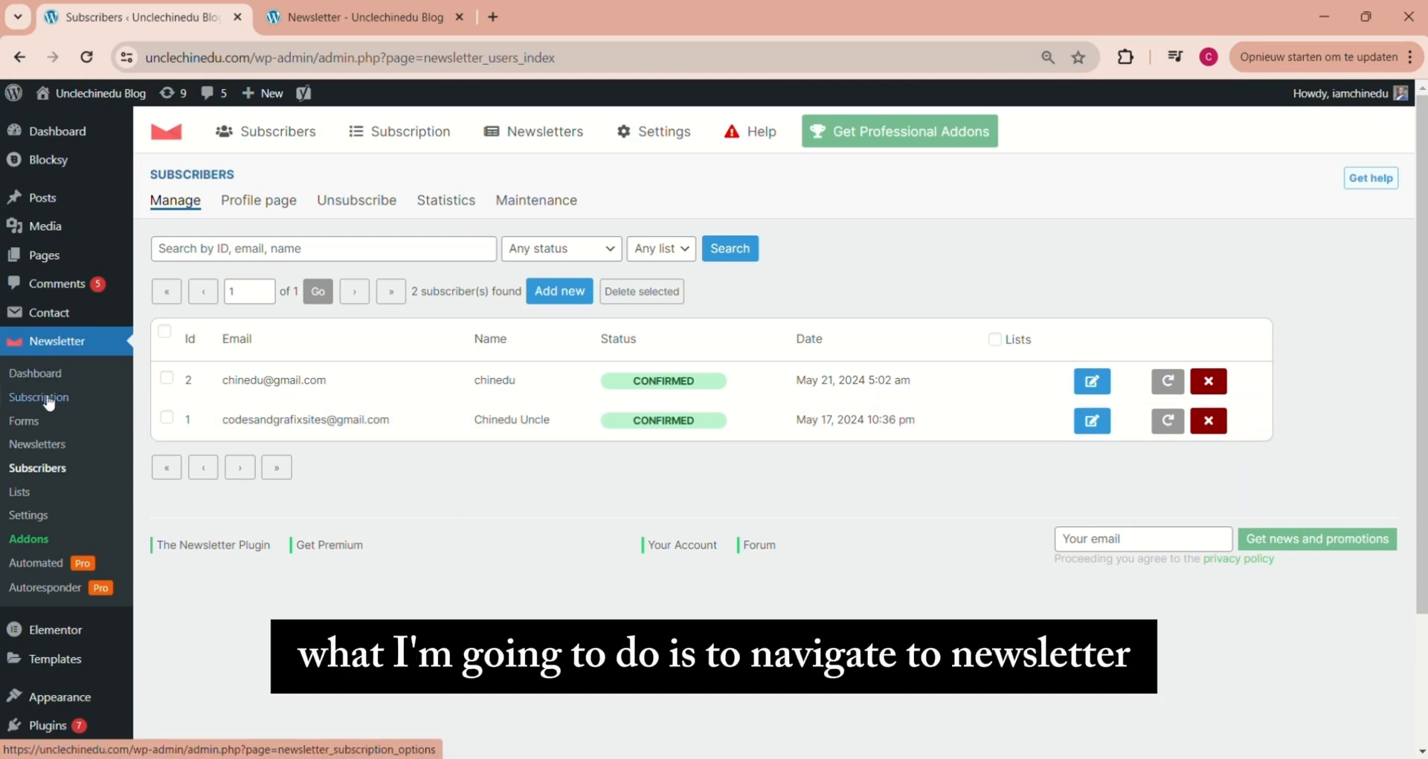
Create a new newsletter from the "Last news from your blog" template and delete its header block with the logo placeholder
{"action": "left_click", "coordinate": [38, 444]}
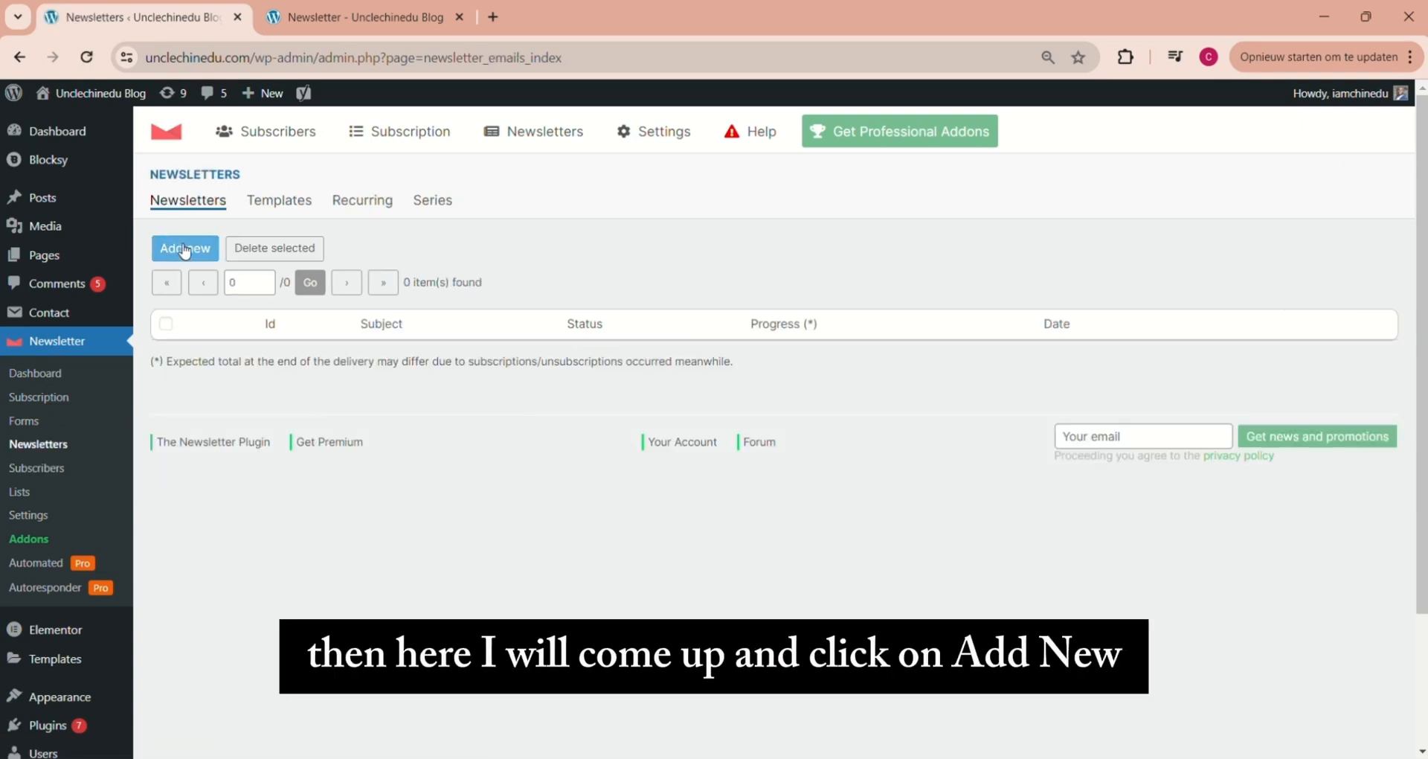
{"action": "left_click", "coordinate": [188, 248]}
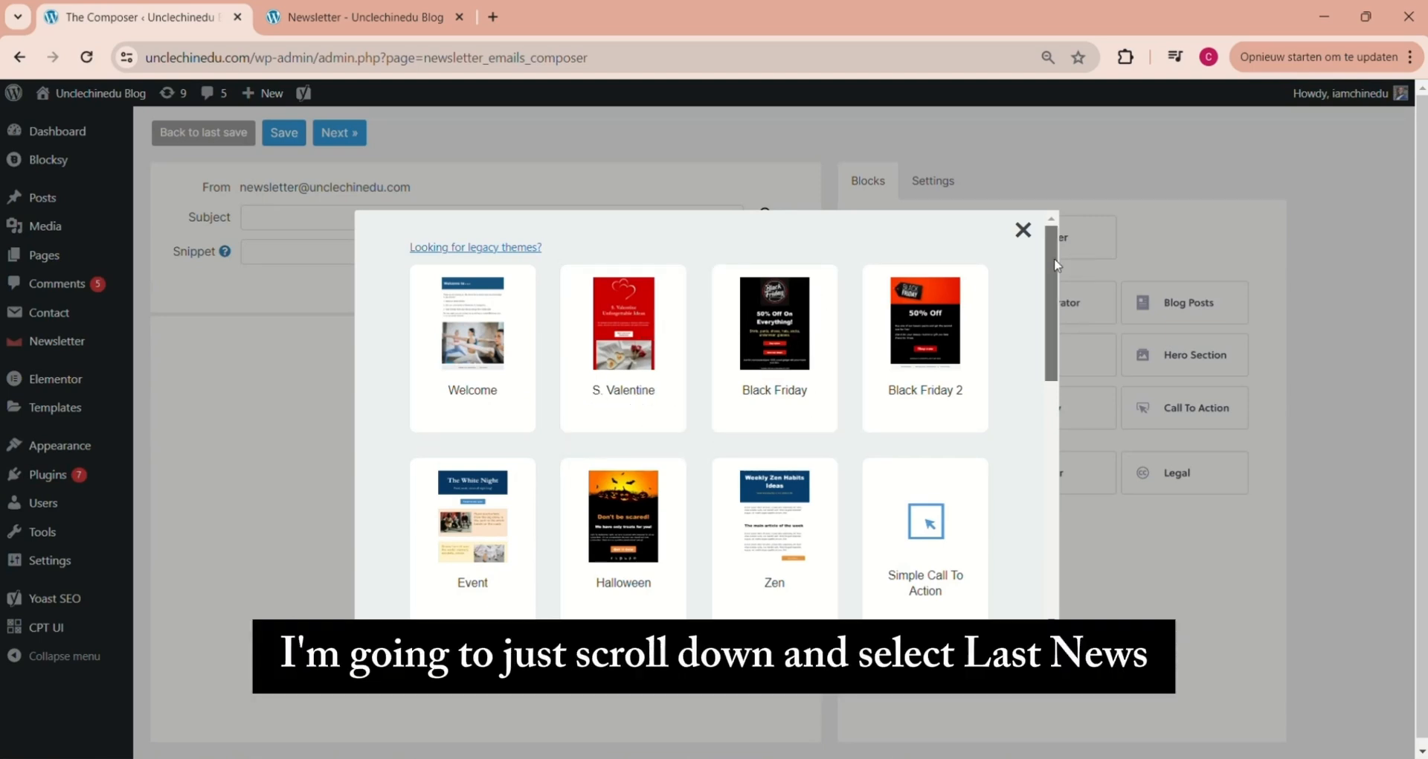
{"action": "left_click_drag", "start_coordinate": [1053, 262], "coordinate": [1062, 383]}
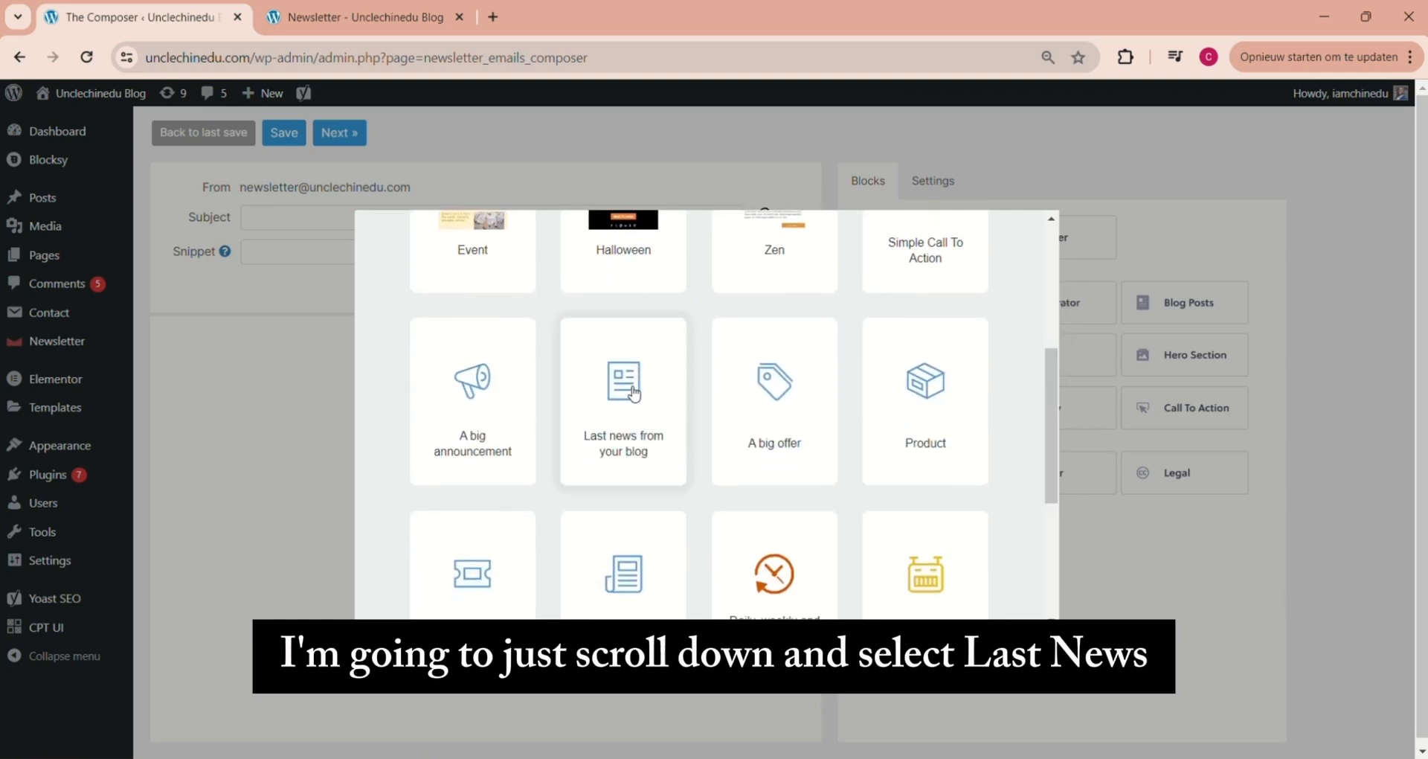
{"action": "left_click", "coordinate": [636, 396]}
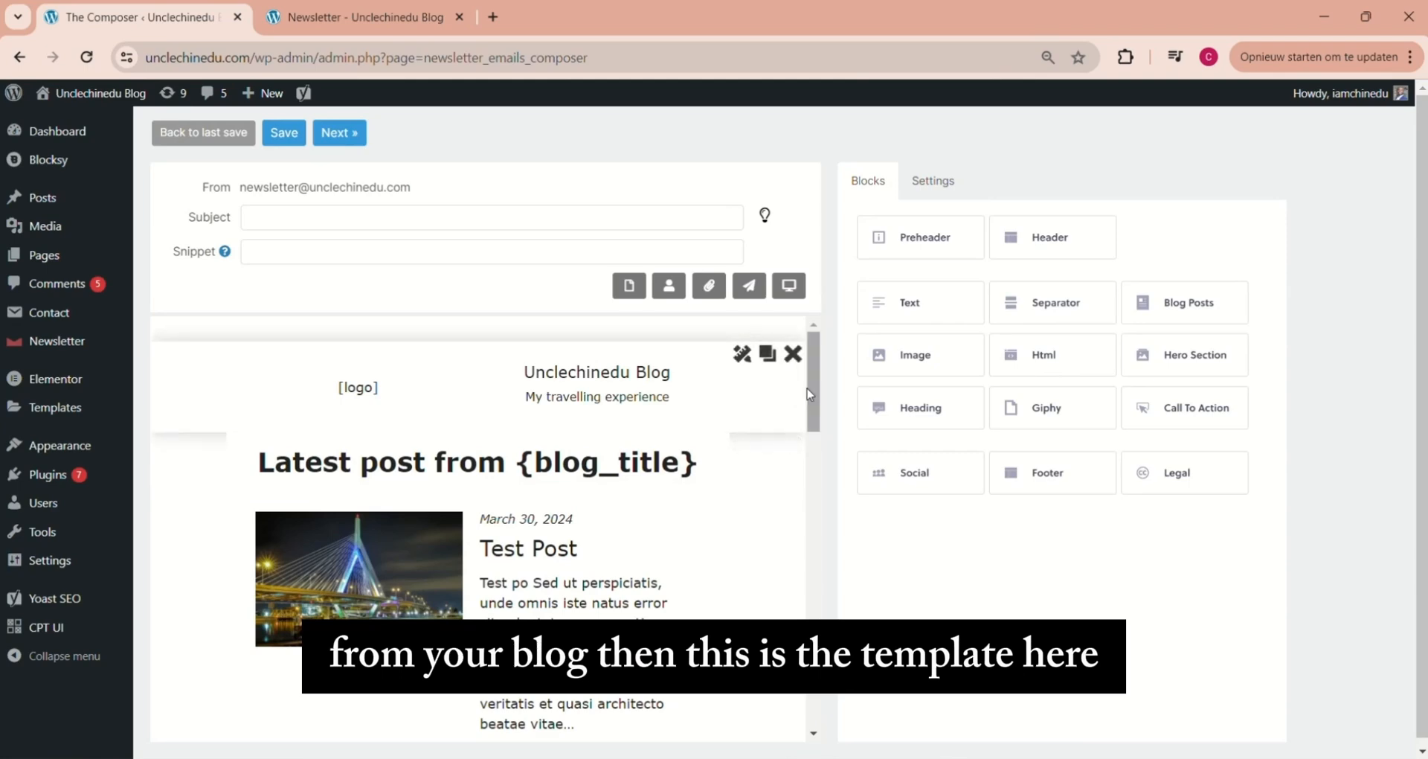
{"action": "left_click_drag", "start_coordinate": [811, 388], "coordinate": [816, 357]}
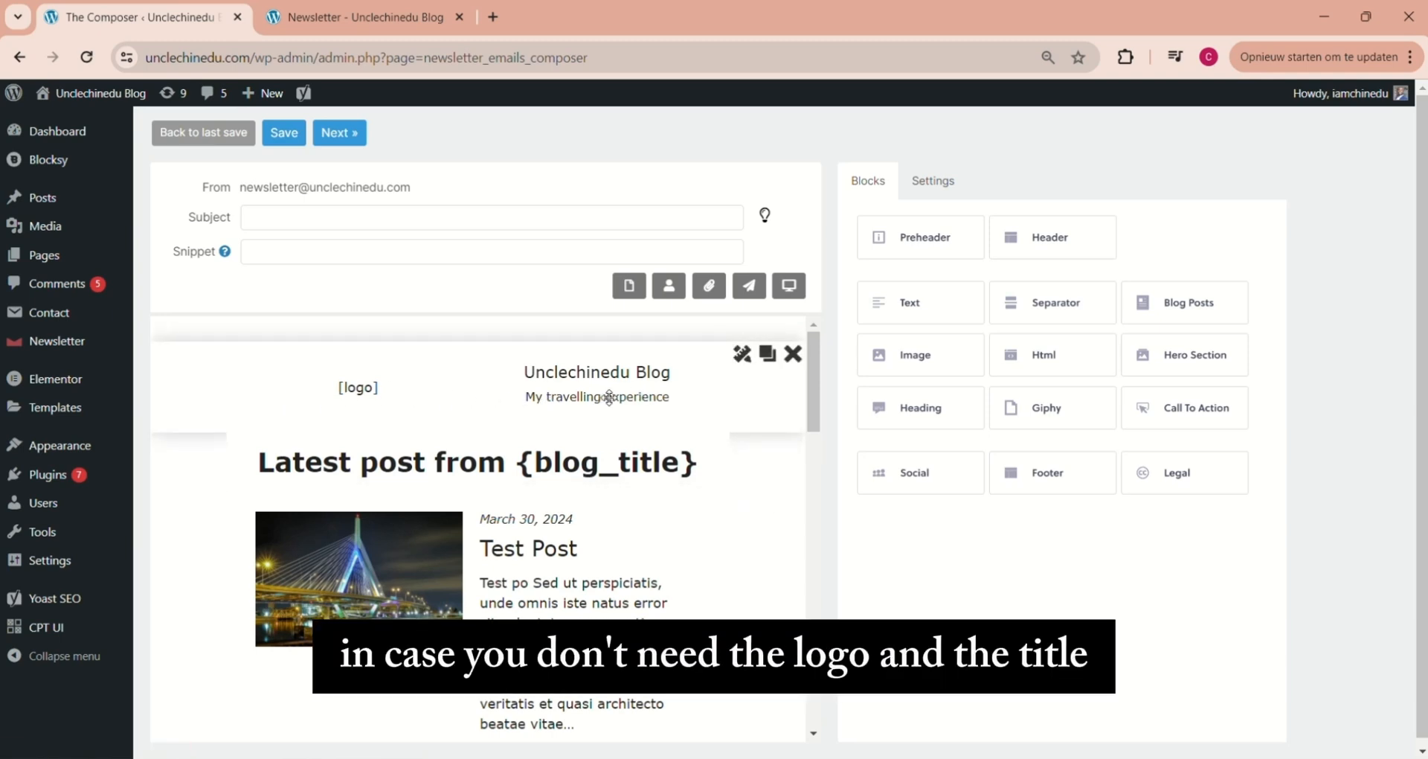
{"action": "left_click", "coordinate": [793, 353]}
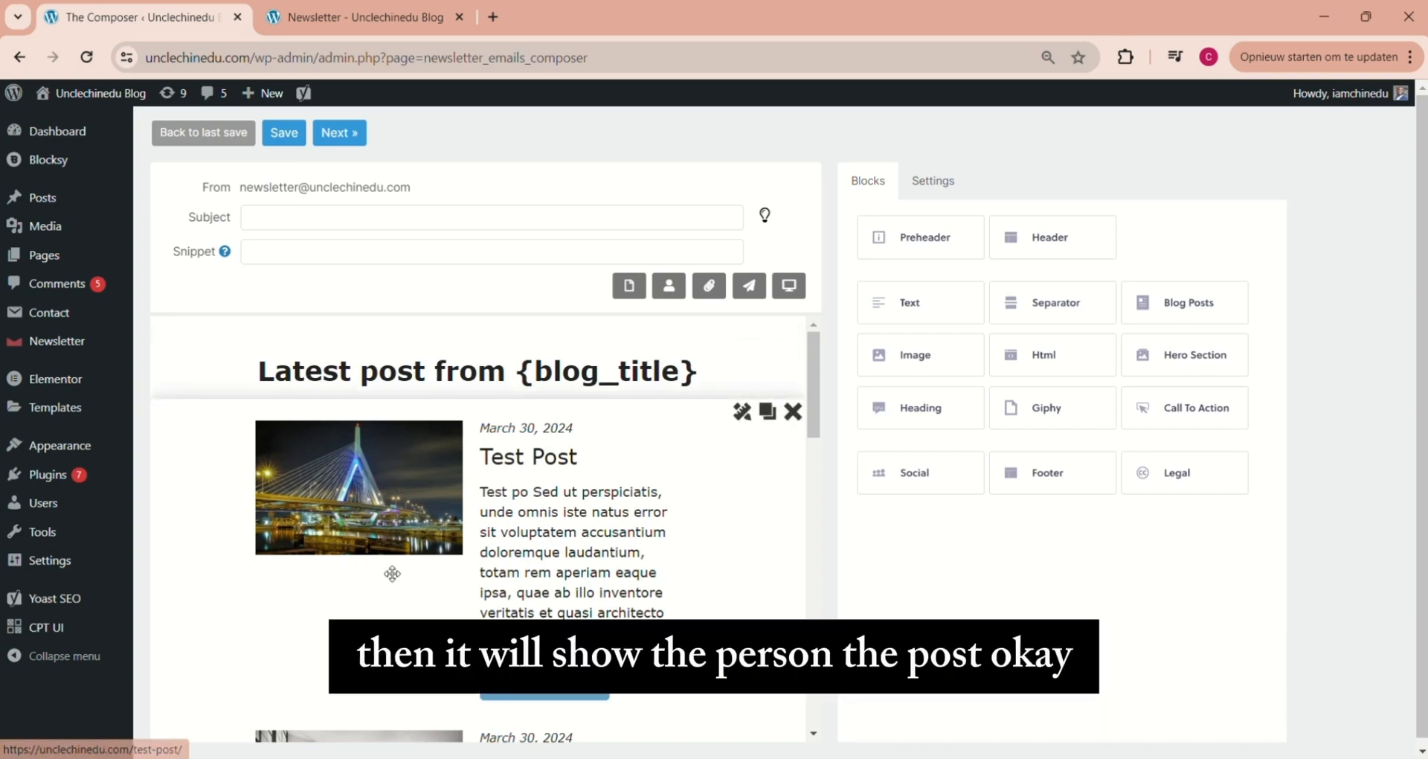
Open the title and excerpt of the first post, Test Post, for inline editing and close each with its text as is
{"action": "left_click", "coordinate": [530, 455]}
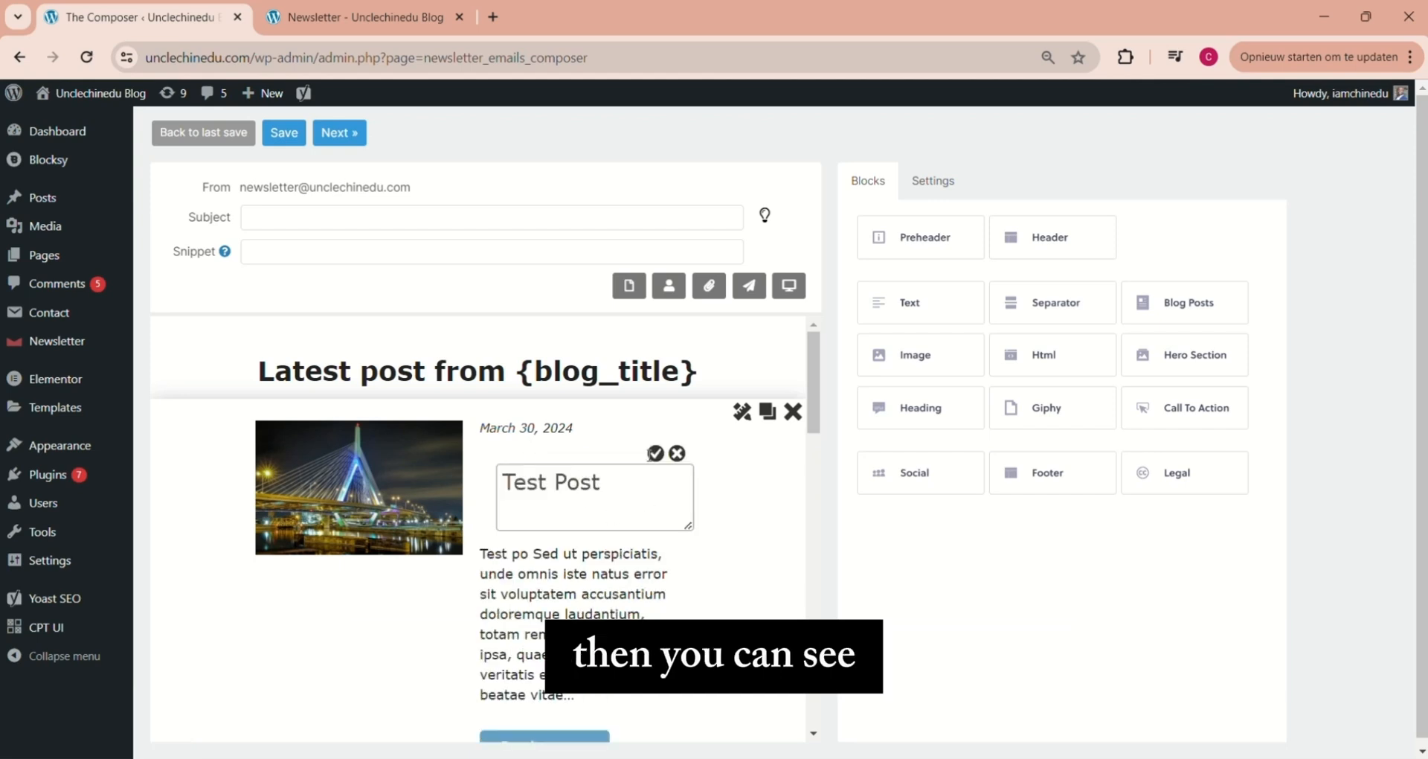
{"action": "left_click", "coordinate": [655, 453]}
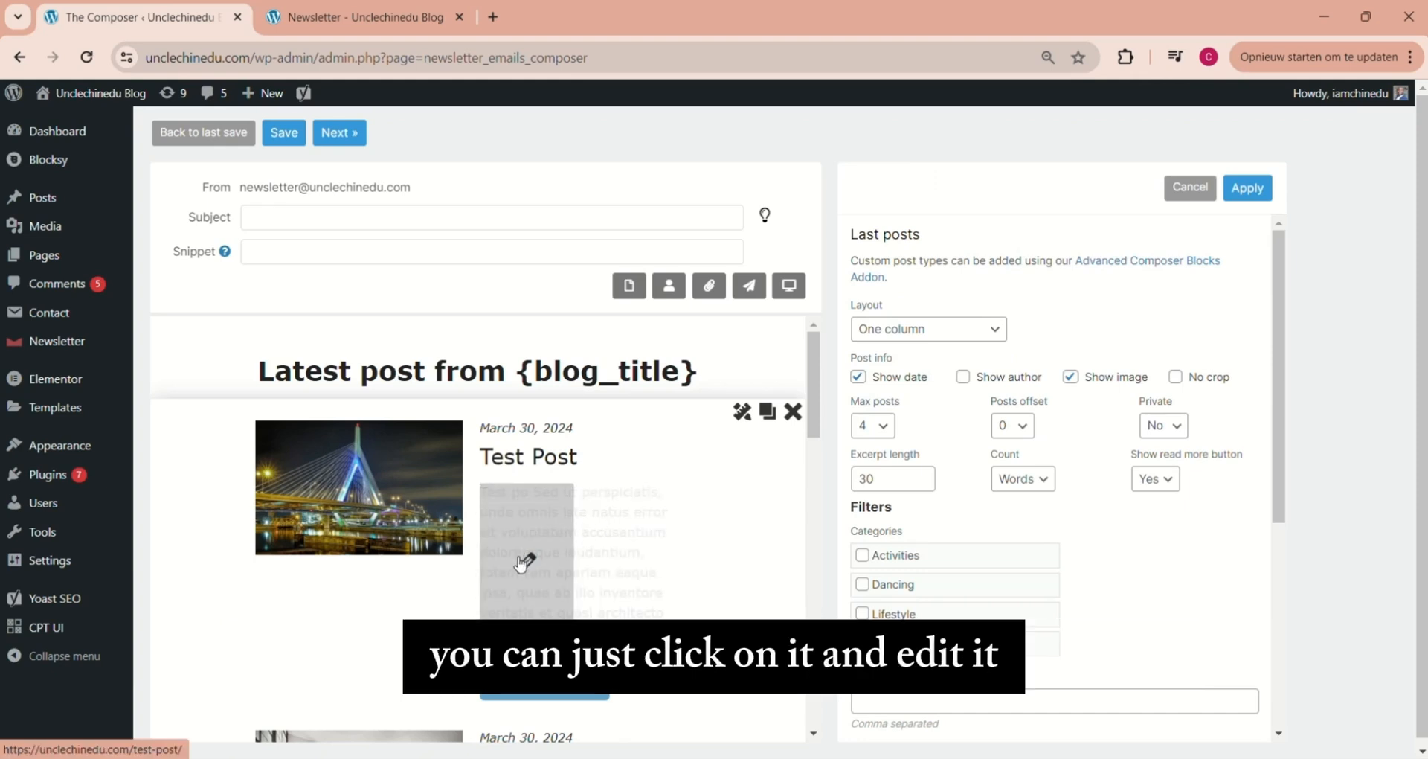
{"action": "left_click", "coordinate": [559, 534]}
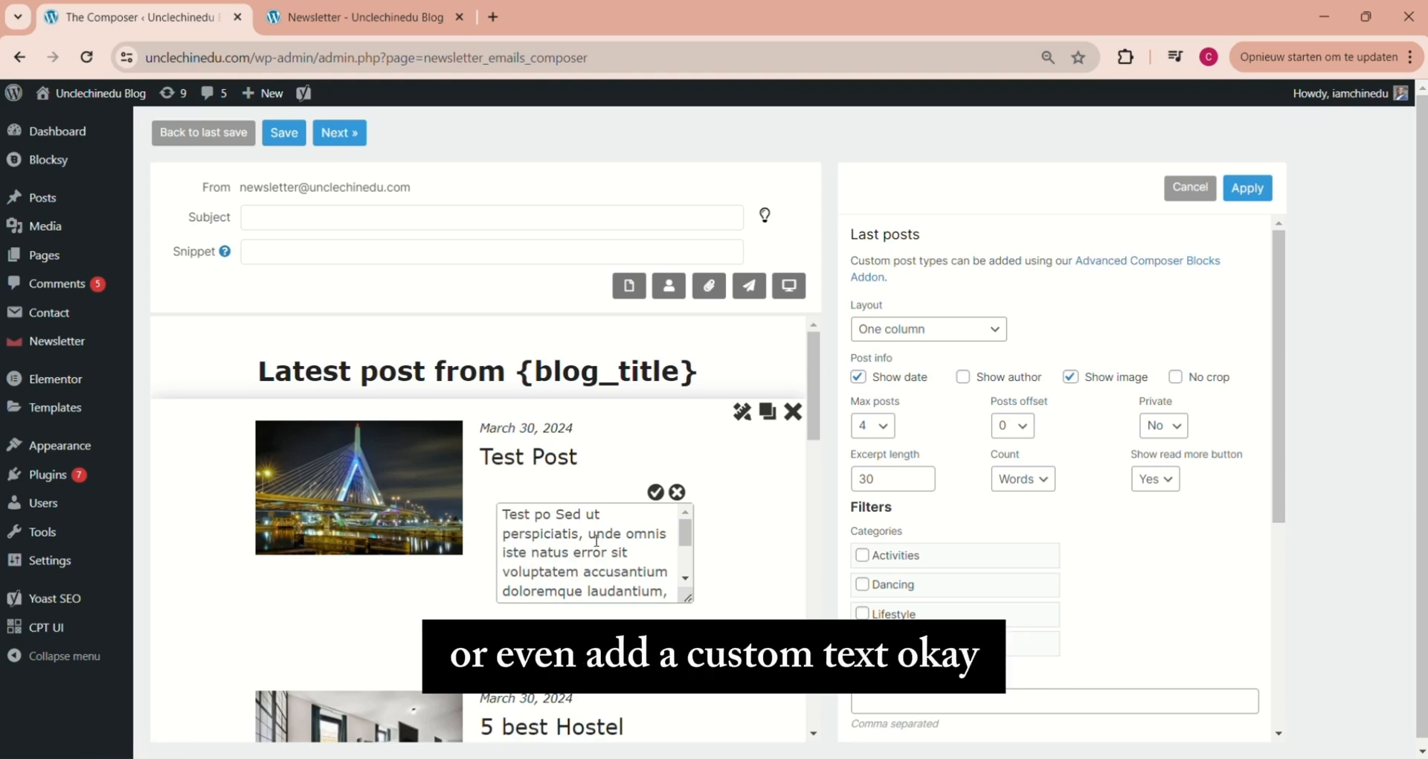
{"action": "left_click", "coordinate": [655, 492]}
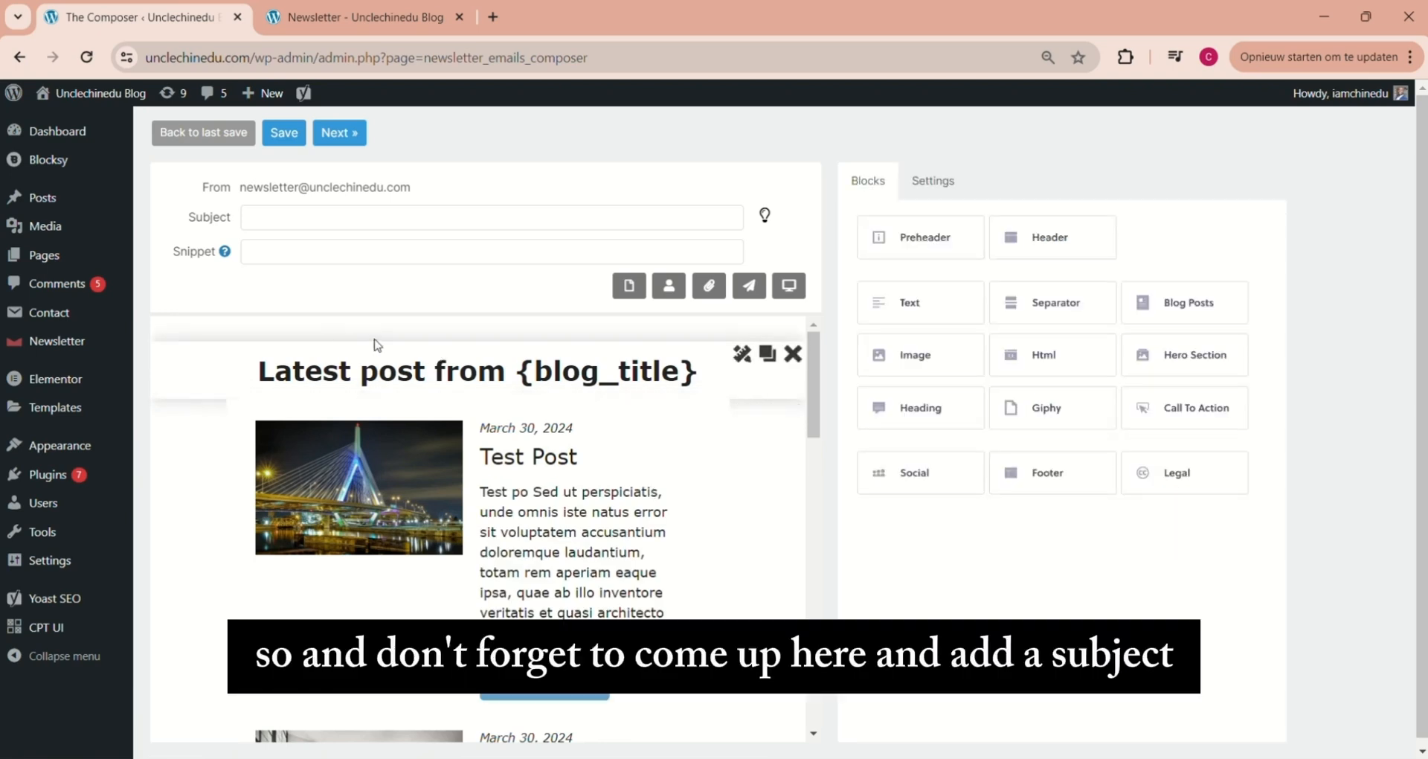
Set the newsletter's subject to "Our Latest blog post" and look over the message body
{"action": "left_click", "coordinate": [305, 213]}
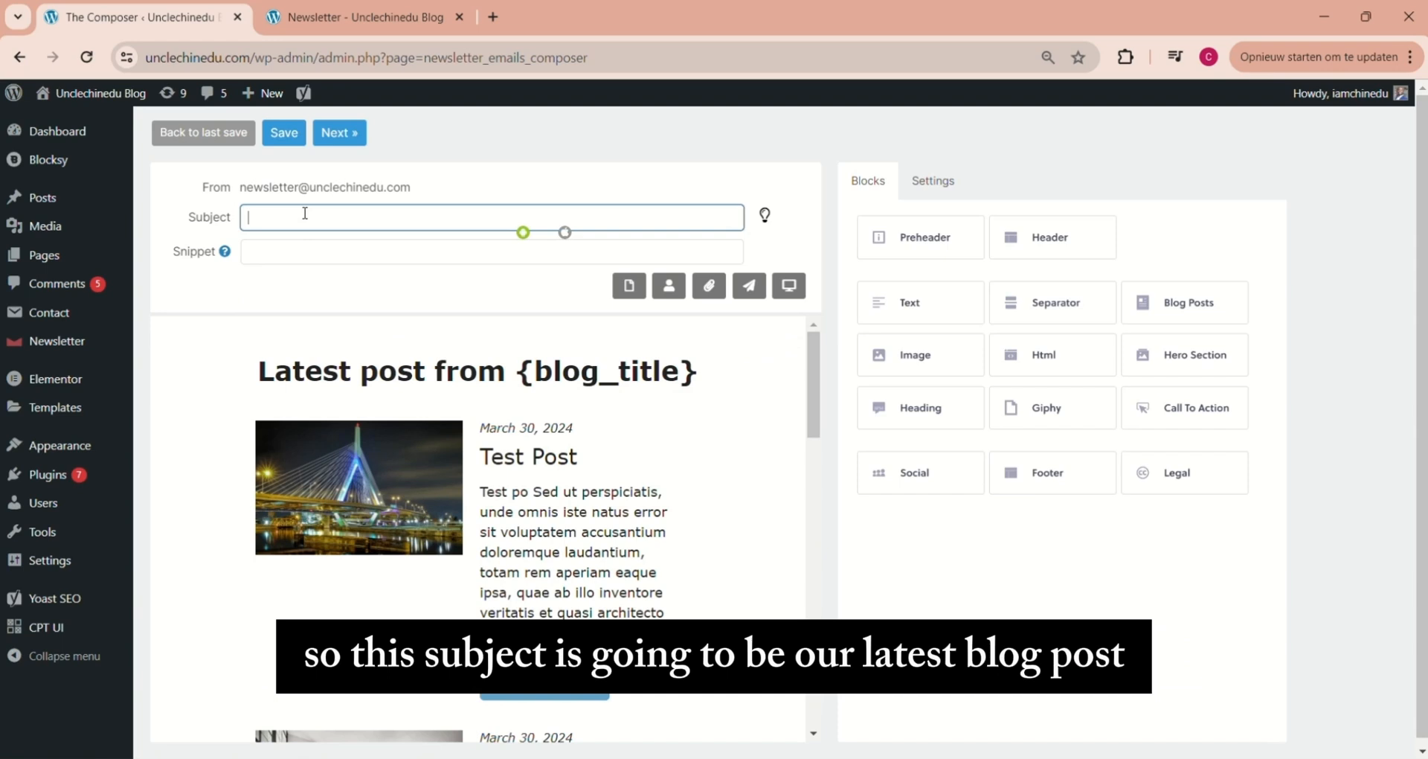
{"action": "type", "text": "Our "}
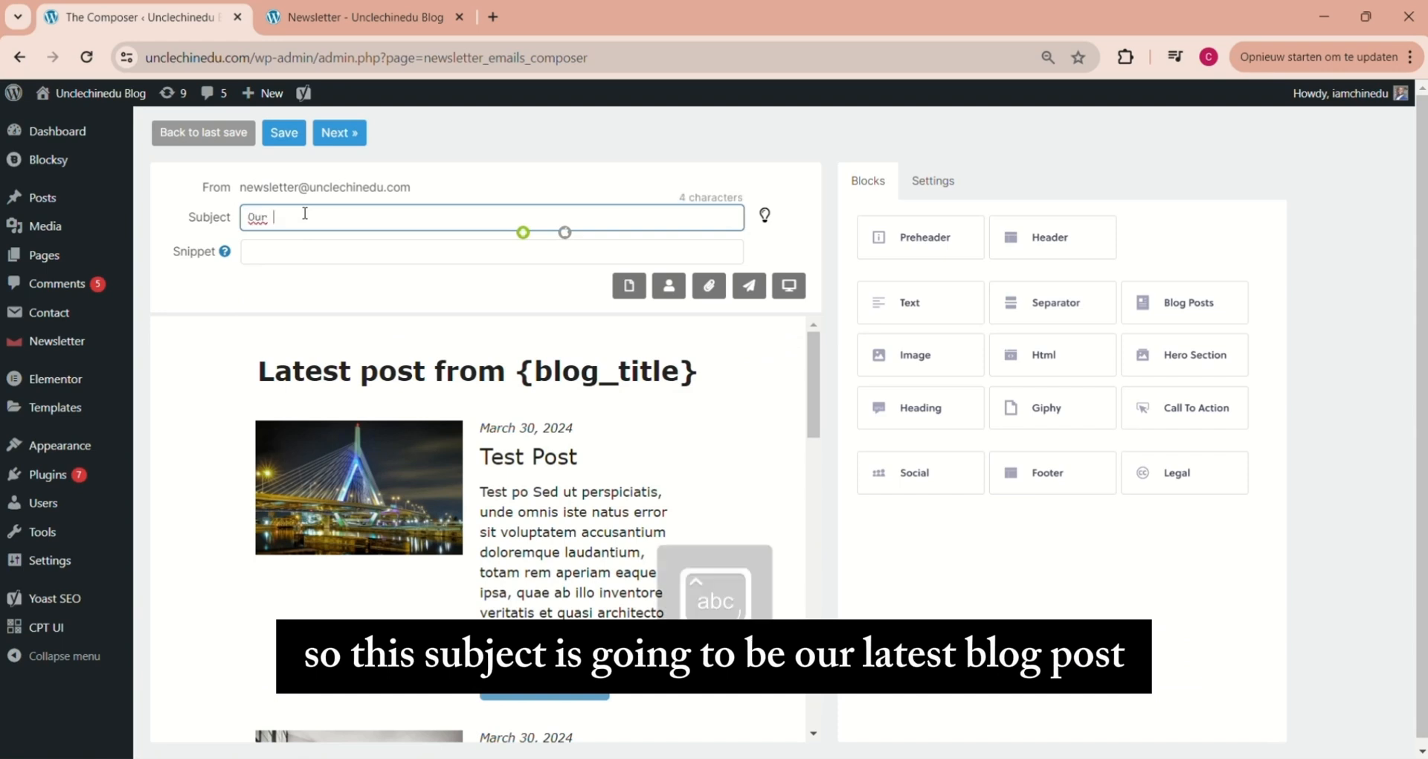
{"action": "type", "text": "Latest blog post"}
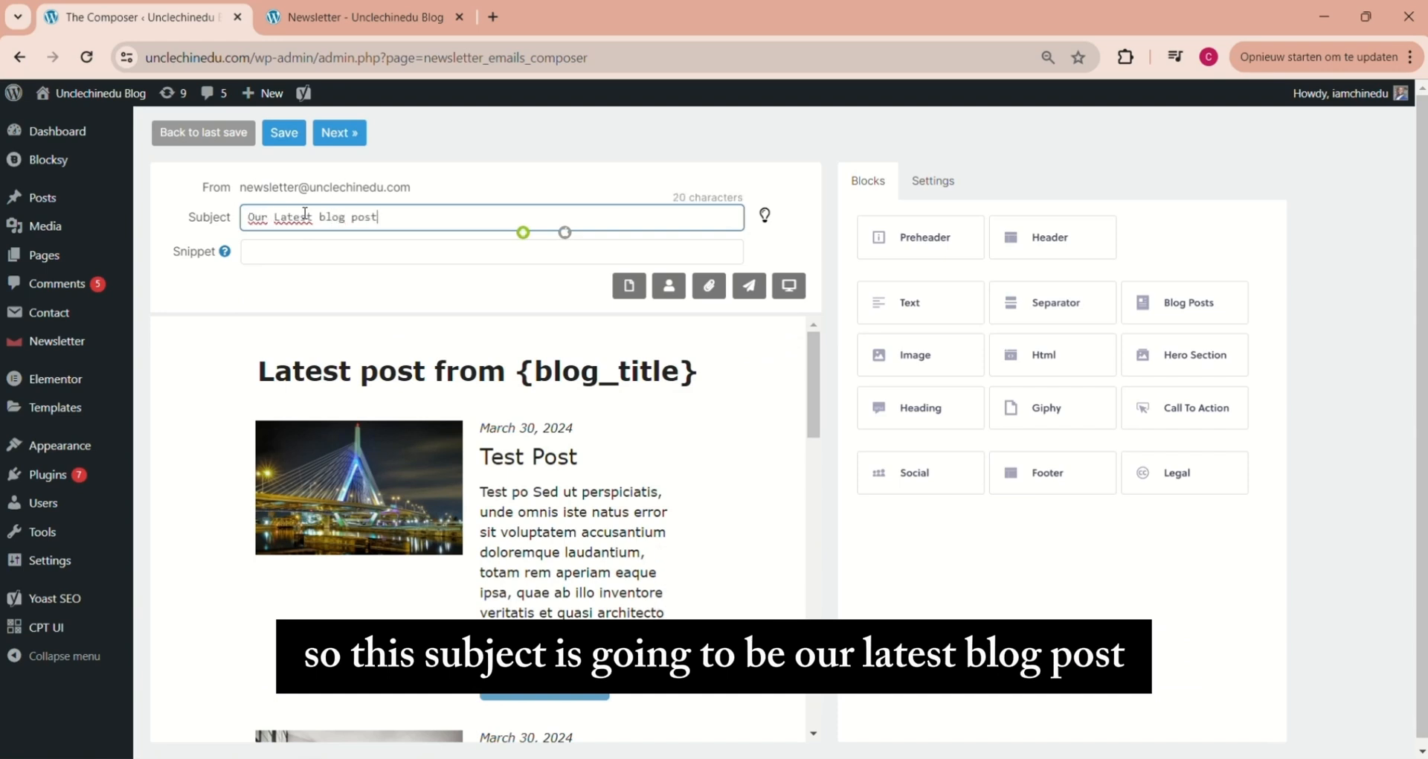
{"action": "left_click_drag", "start_coordinate": [817, 357], "coordinate": [819, 358]}
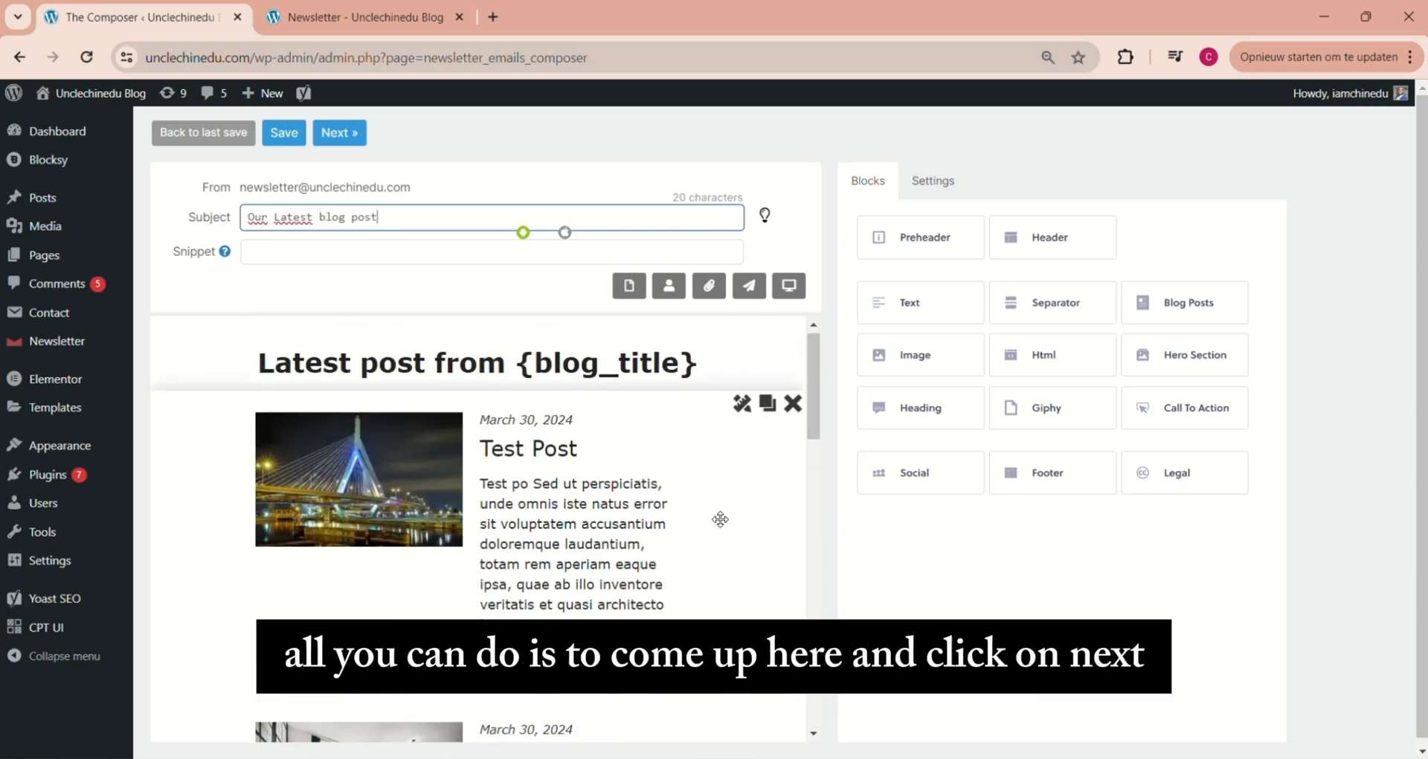
Proceed to the newsletter's targeting options and send it immediately to all lists, confirming the delivery
{"action": "left_click", "coordinate": [331, 137]}
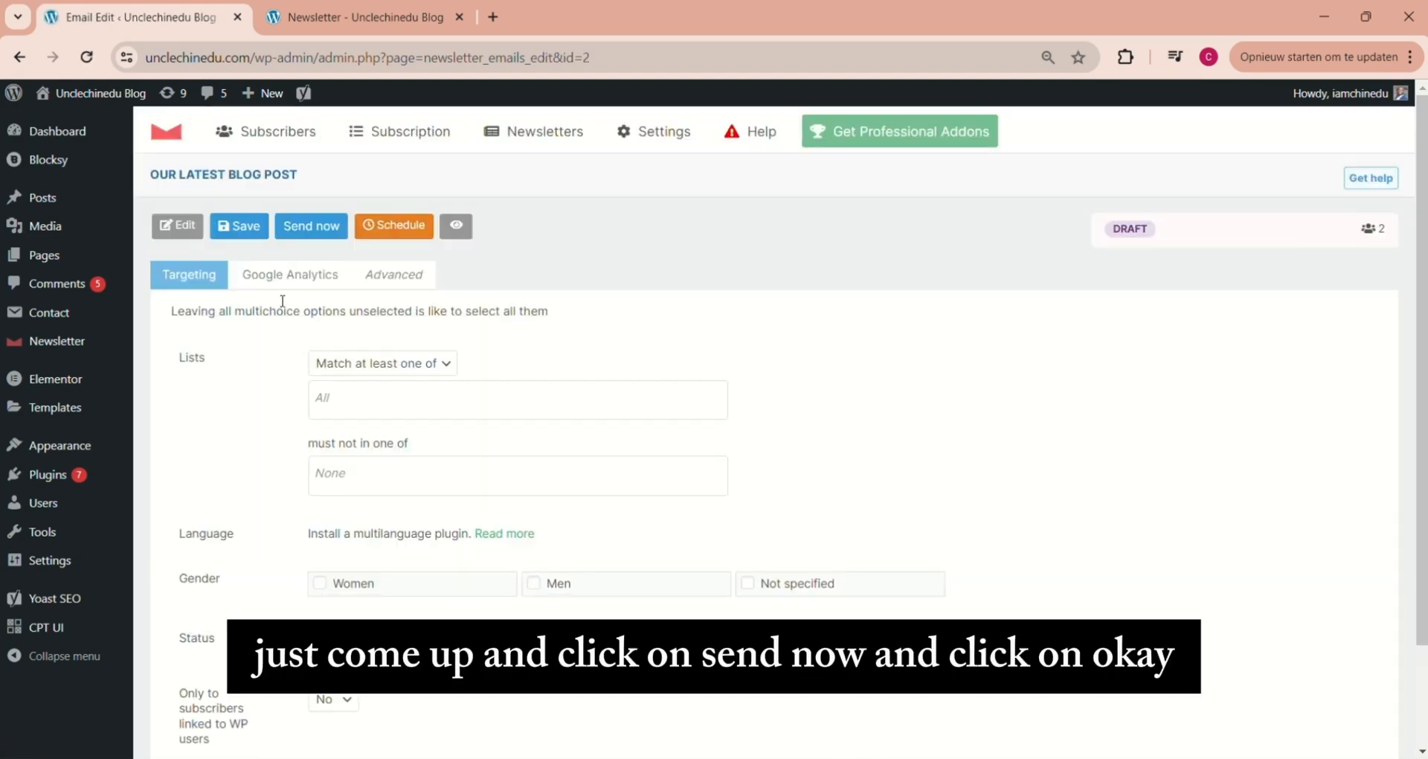
{"action": "left_click", "coordinate": [306, 227]}
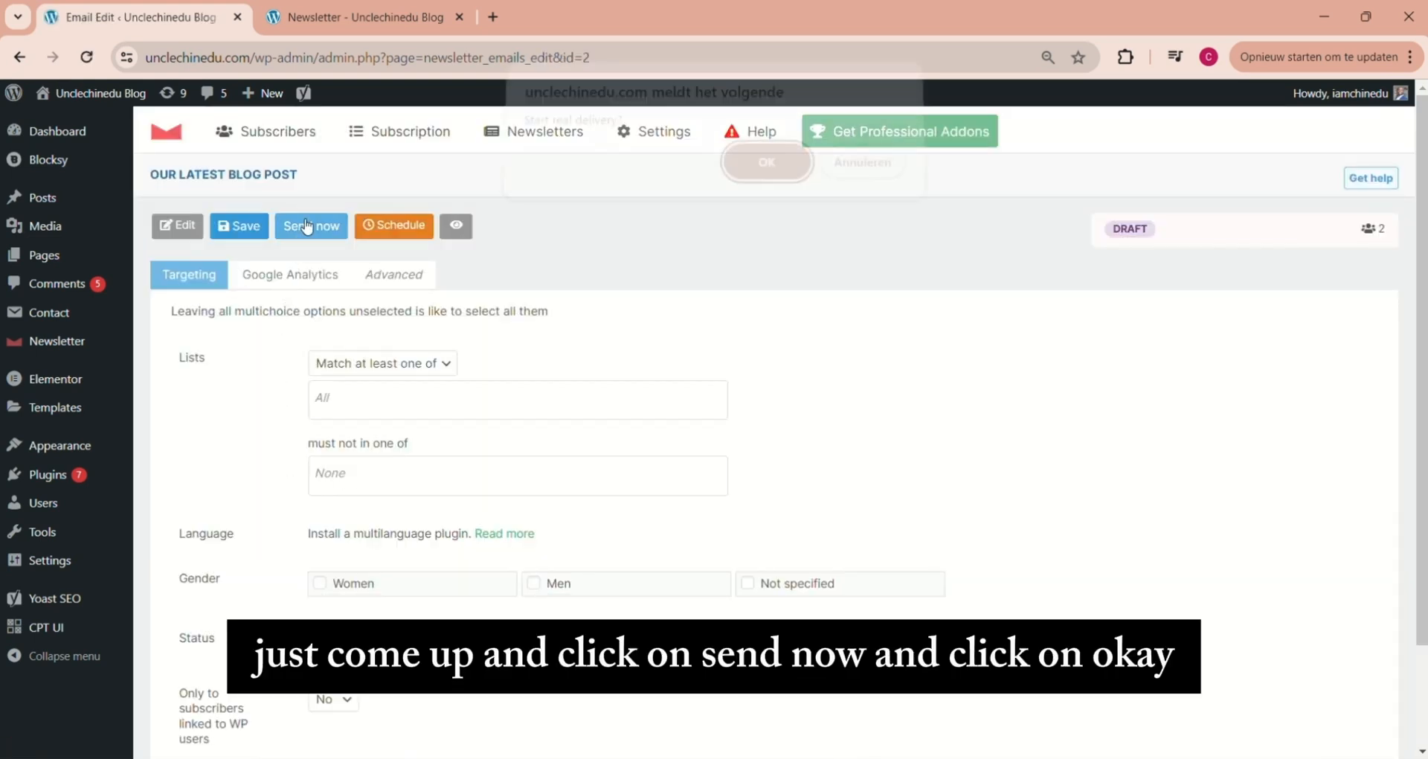
{"action": "left_click", "coordinate": [766, 173]}
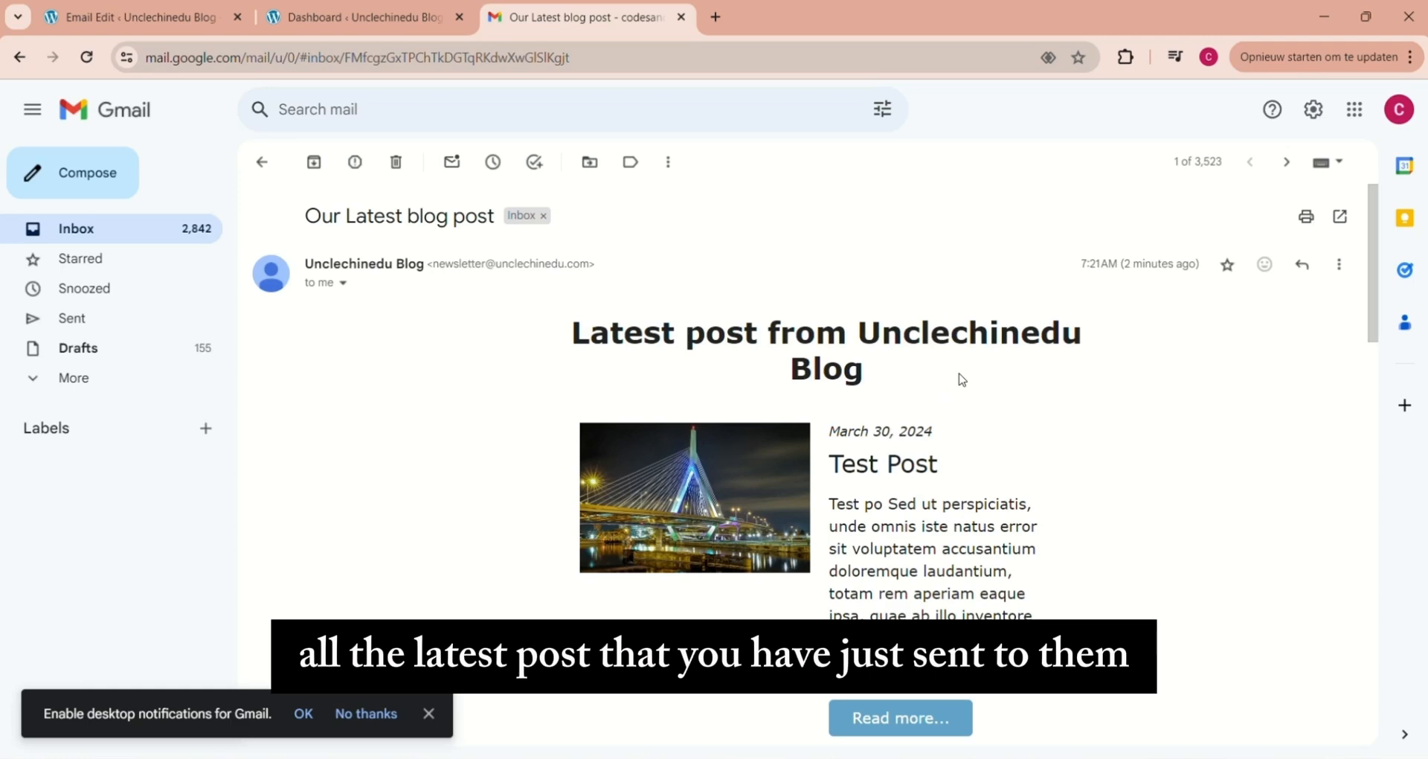
In Gmail, review the received newsletter and open the full "10 places to visit in Enugu" post from it
{"action": "scroll", "coordinate": [962, 379], "scroll_direction": "down", "scroll_amount": 12}
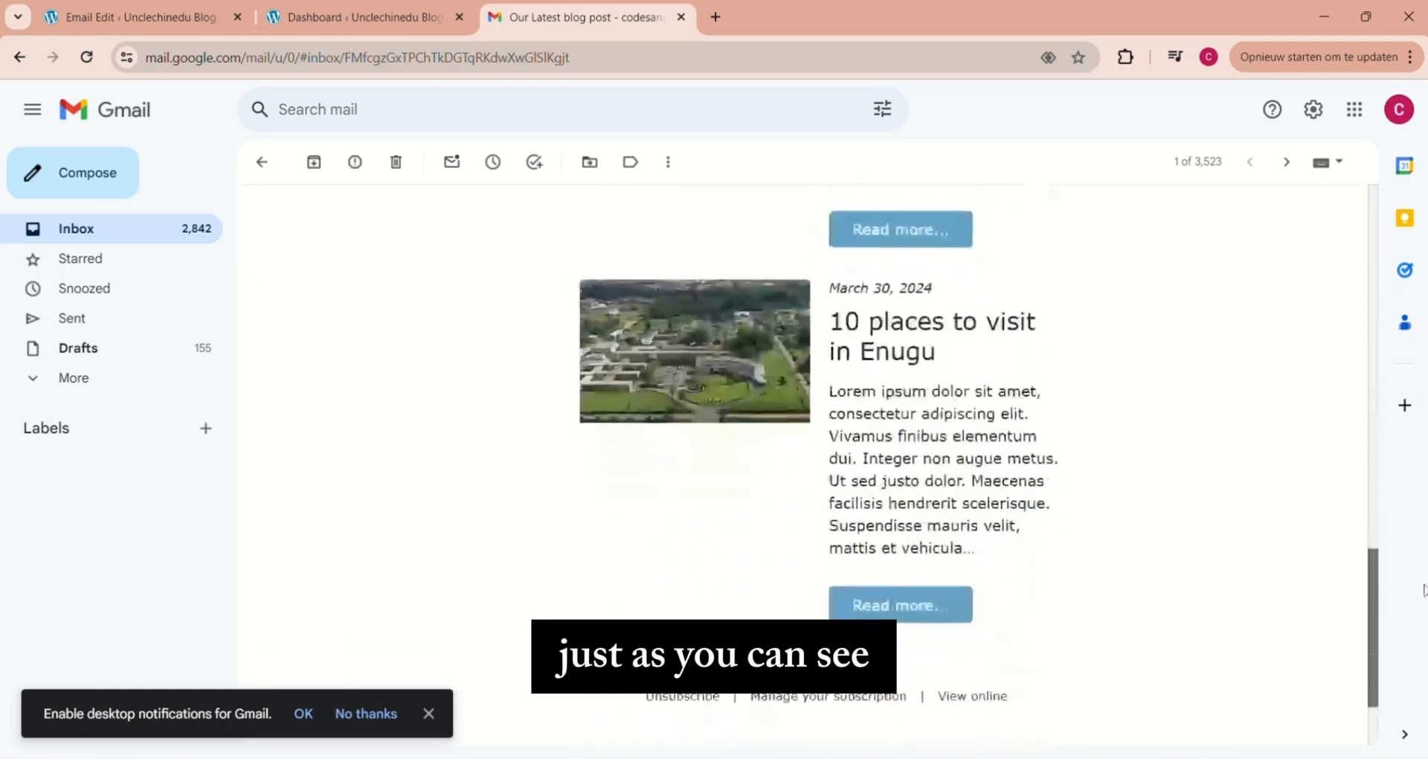
{"action": "scroll", "coordinate": [1041, 398], "scroll_direction": "up", "scroll_amount": 1}
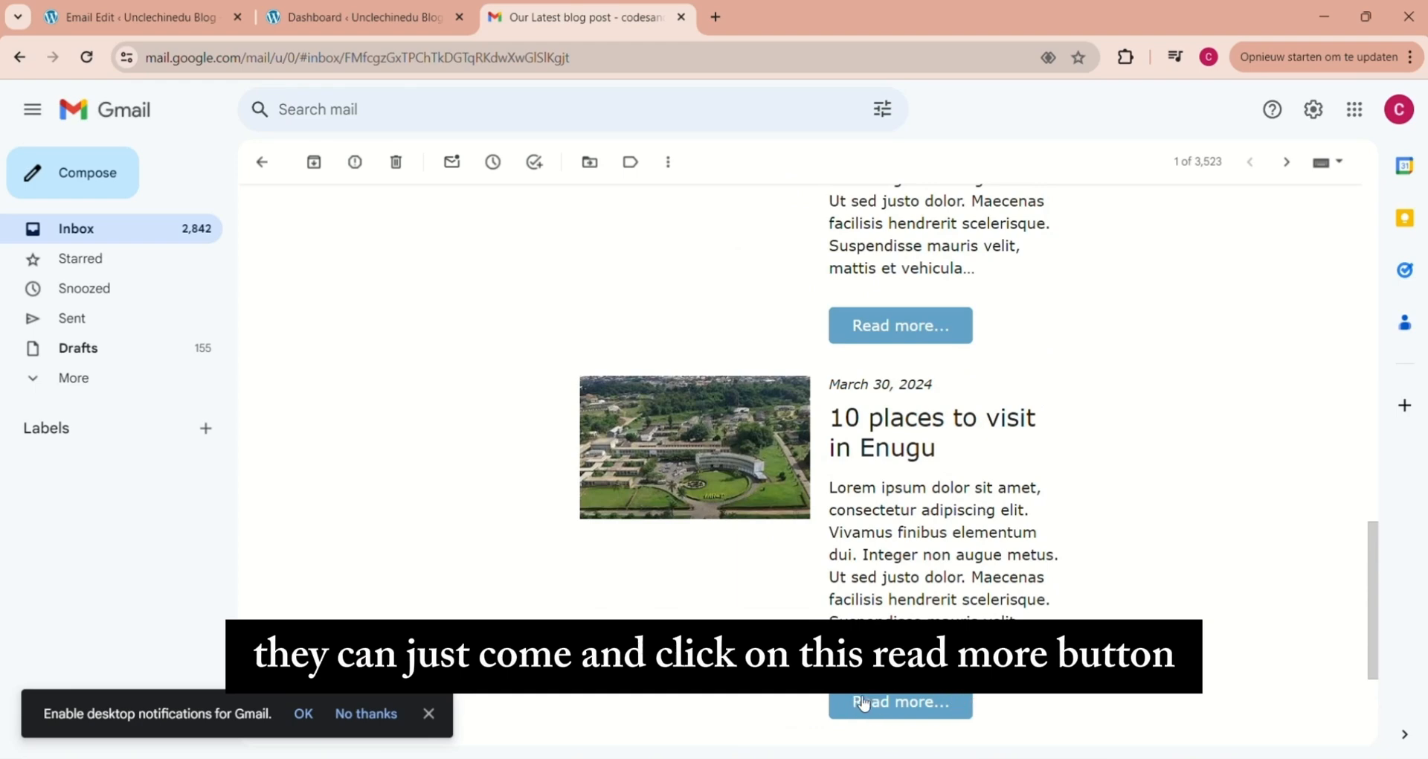
{"action": "left_click", "coordinate": [891, 701]}
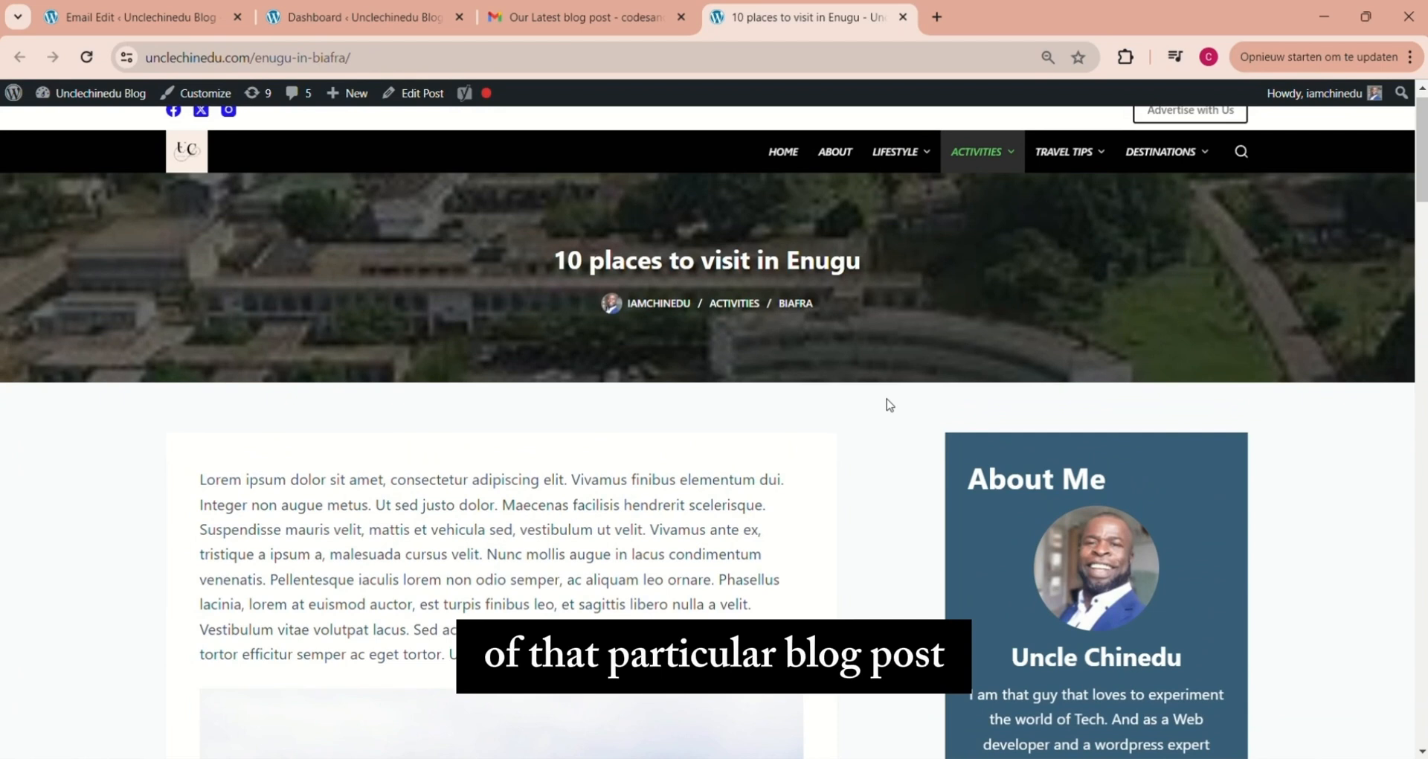
{"action": "scroll", "coordinate": [886, 402], "scroll_direction": "up", "scroll_amount": 1}
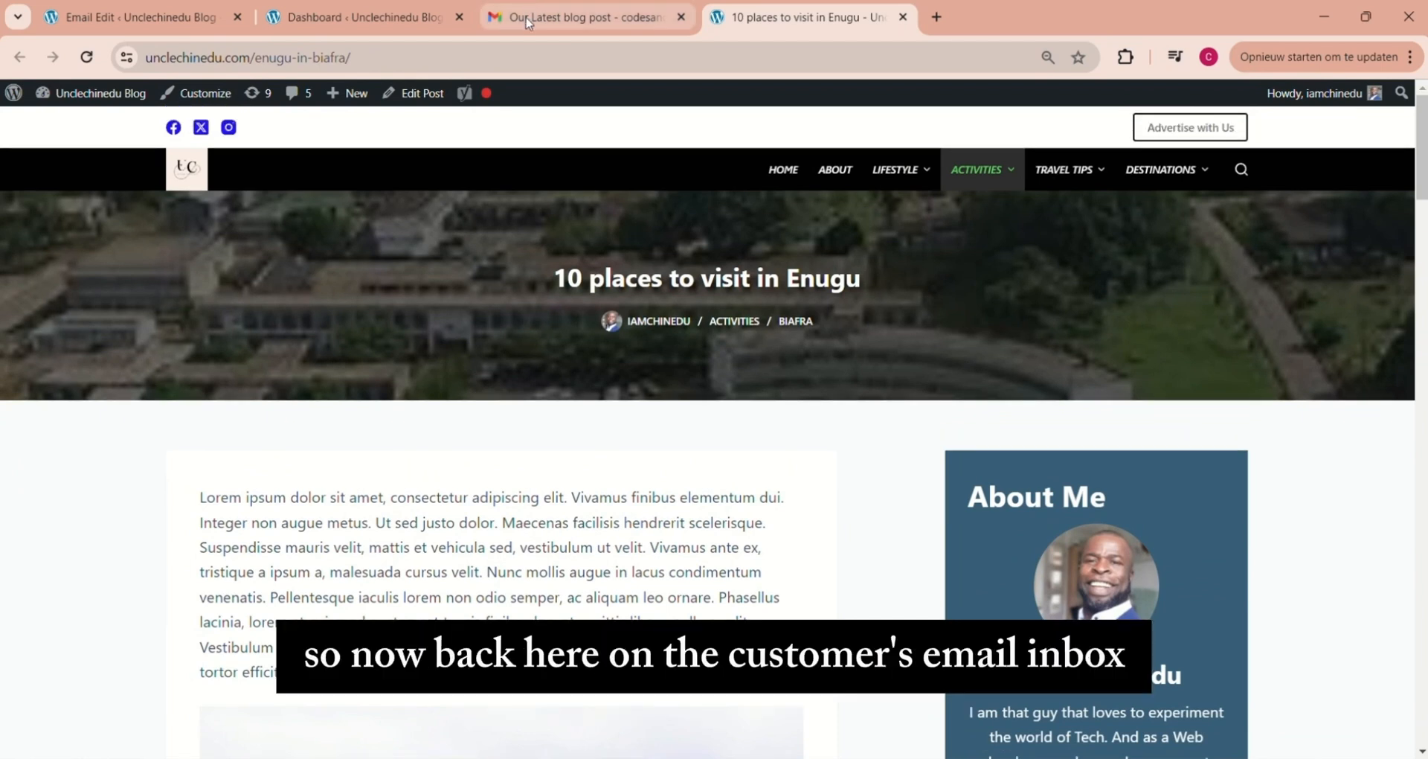
Return to the newsletter e-mail in Gmail and open its subscription management page
{"action": "left_click", "coordinate": [528, 20]}
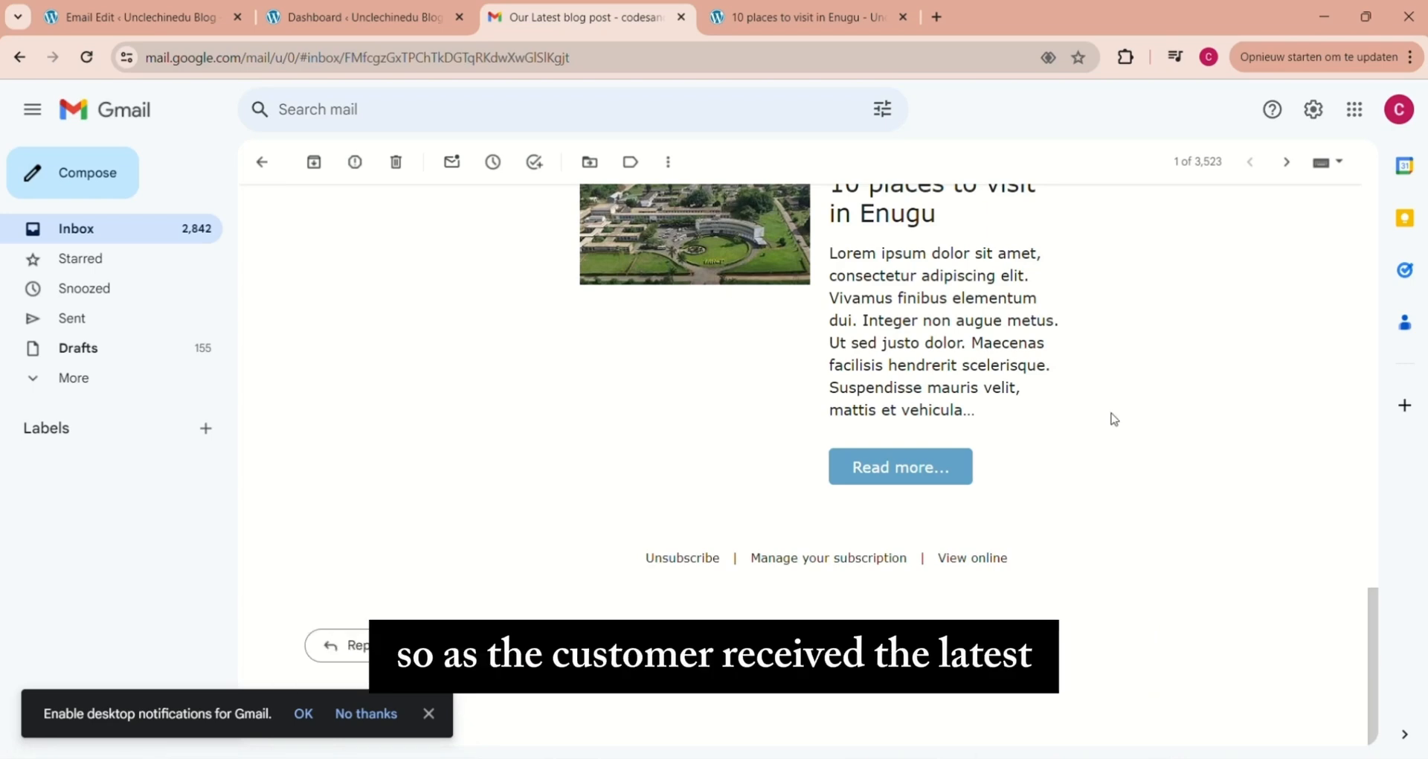
{"action": "scroll", "coordinate": [1354, 621], "scroll_direction": "up", "scroll_amount": 10}
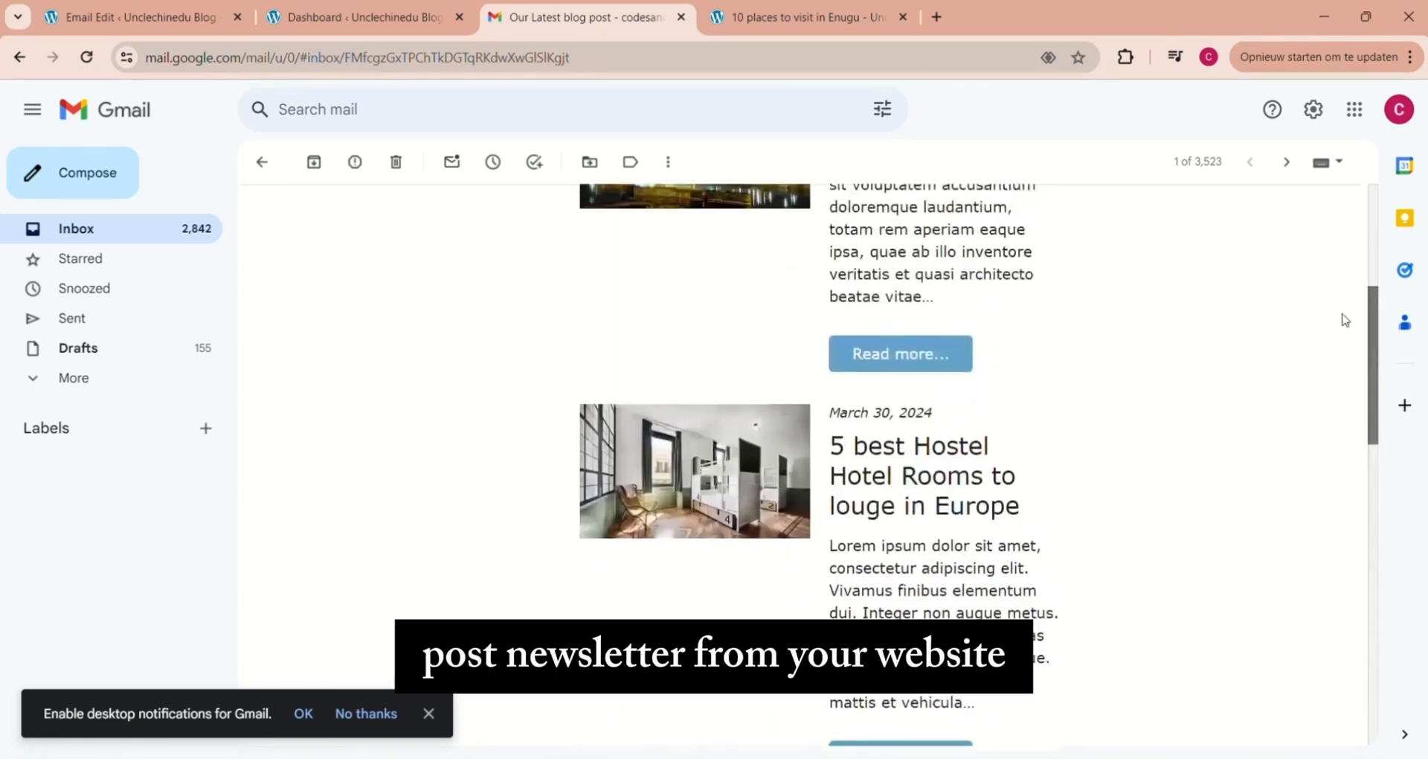
{"action": "left_click_drag", "start_coordinate": [1372, 321], "coordinate": [1381, 604]}
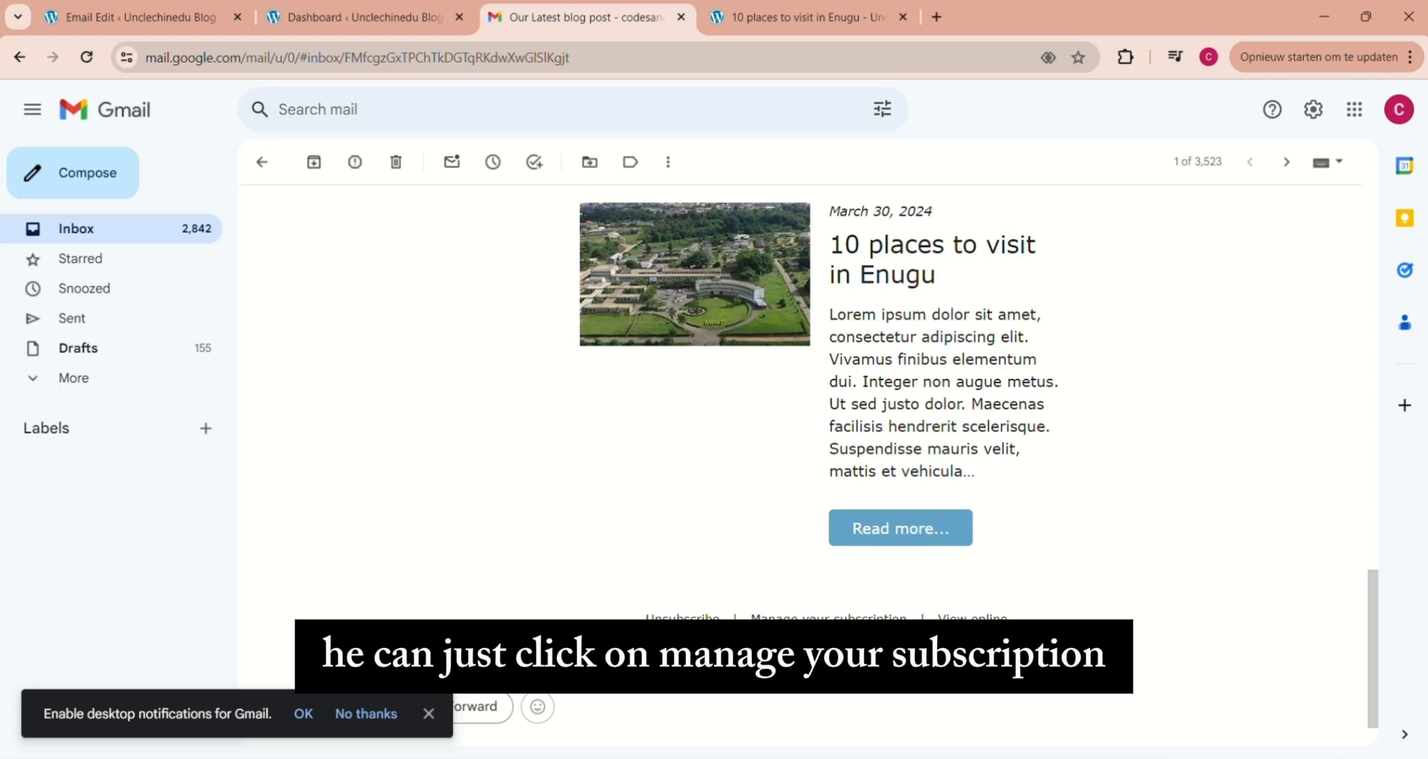
{"action": "left_click", "coordinate": [827, 617]}
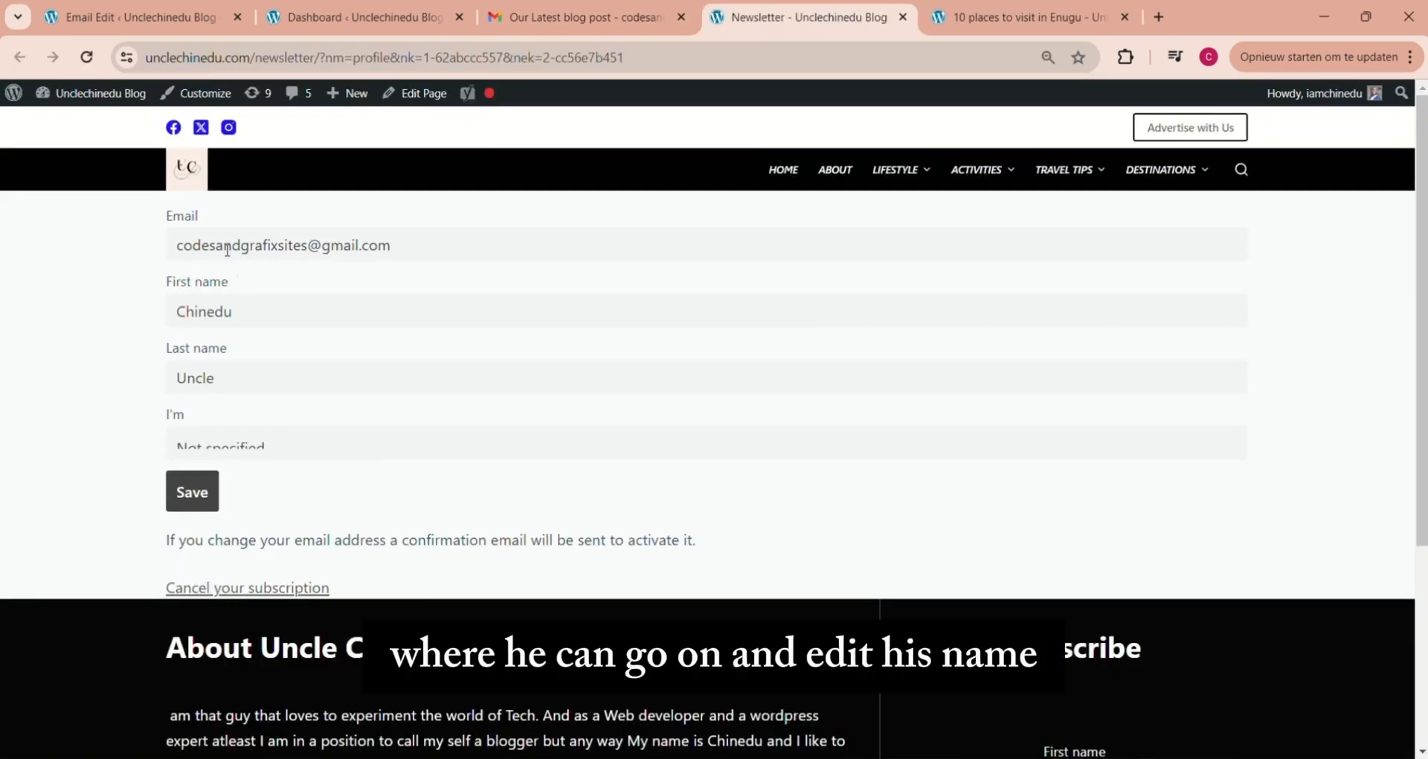
Set the "I'm" field of the subscriber profile to Man and save the profile
{"action": "left_click_drag", "start_coordinate": [1426, 344], "coordinate": [1427, 400]}
{"action": "left_click", "coordinate": [524, 361]}
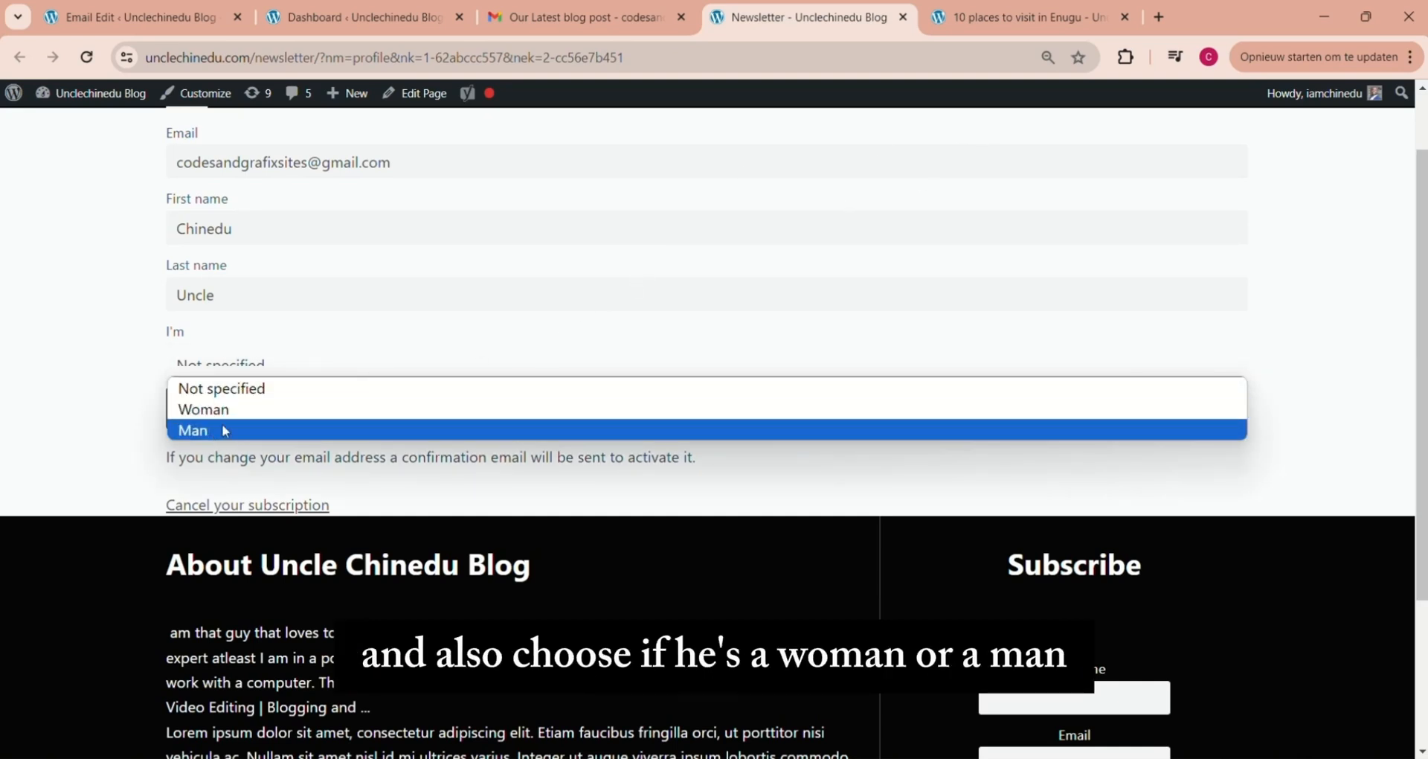
{"action": "left_click", "coordinate": [205, 431]}
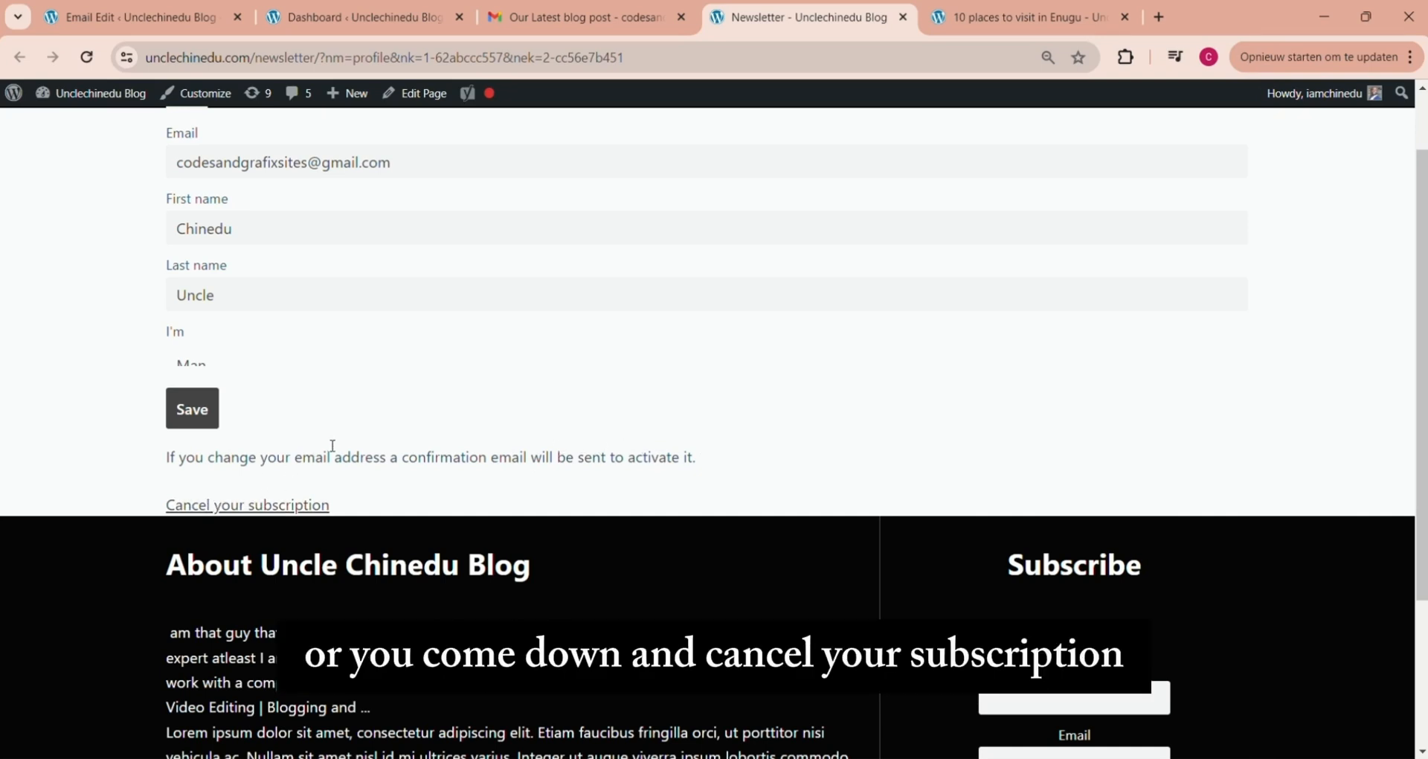
{"action": "left_click", "coordinate": [195, 406]}
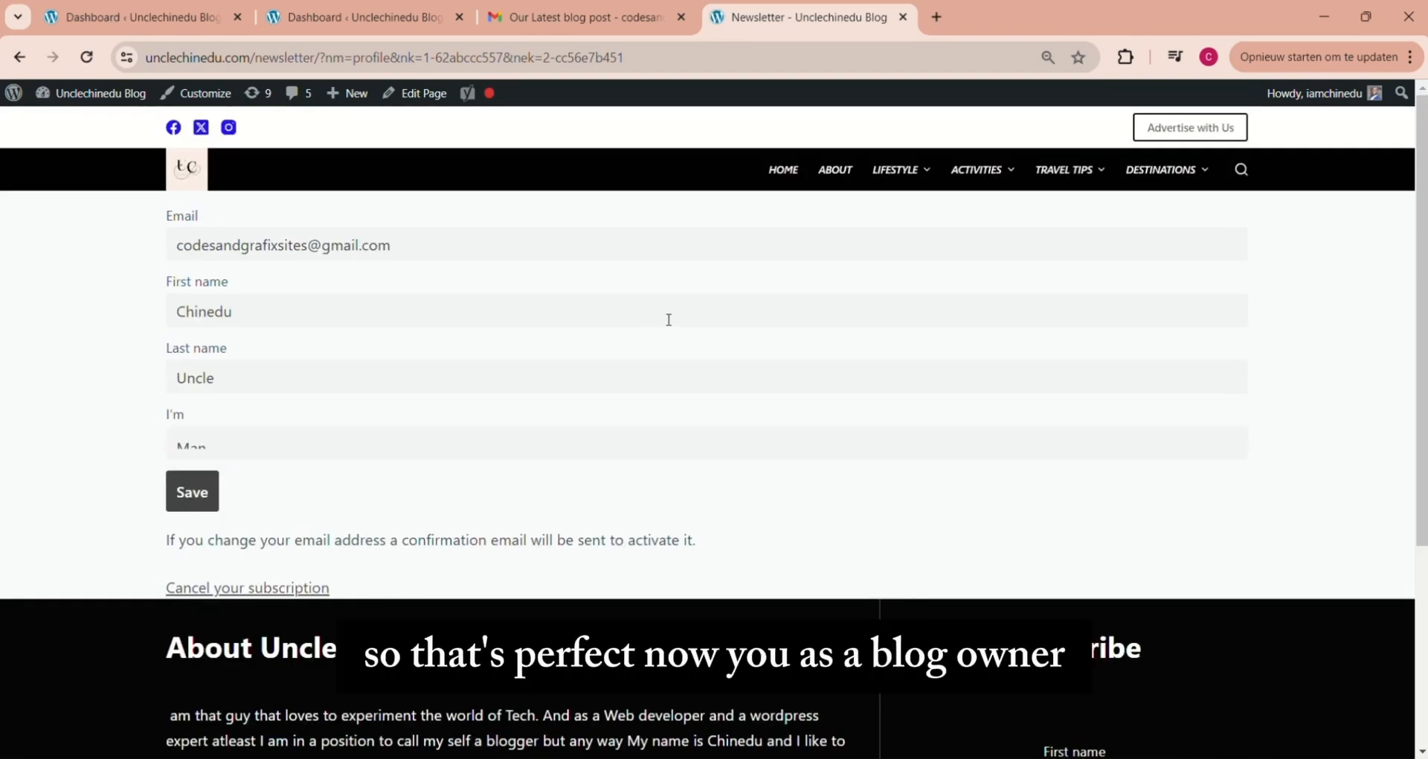
Return to the WordPress dashboard and open the Newsletter plugin's general settings
{"action": "left_click", "coordinate": [351, 19]}
{"action": "left_click", "coordinate": [182, 18]}
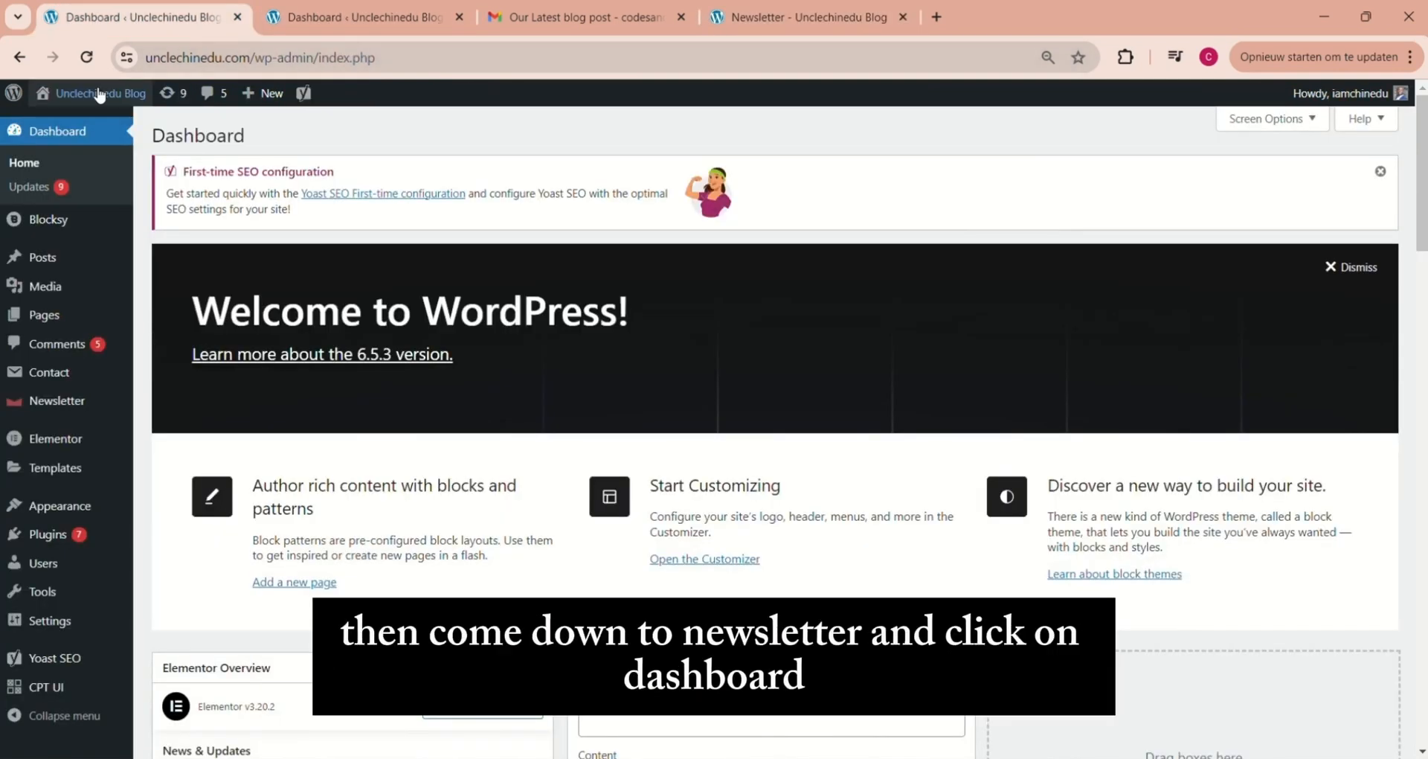
{"action": "mouse_move", "coordinate": [61, 404]}
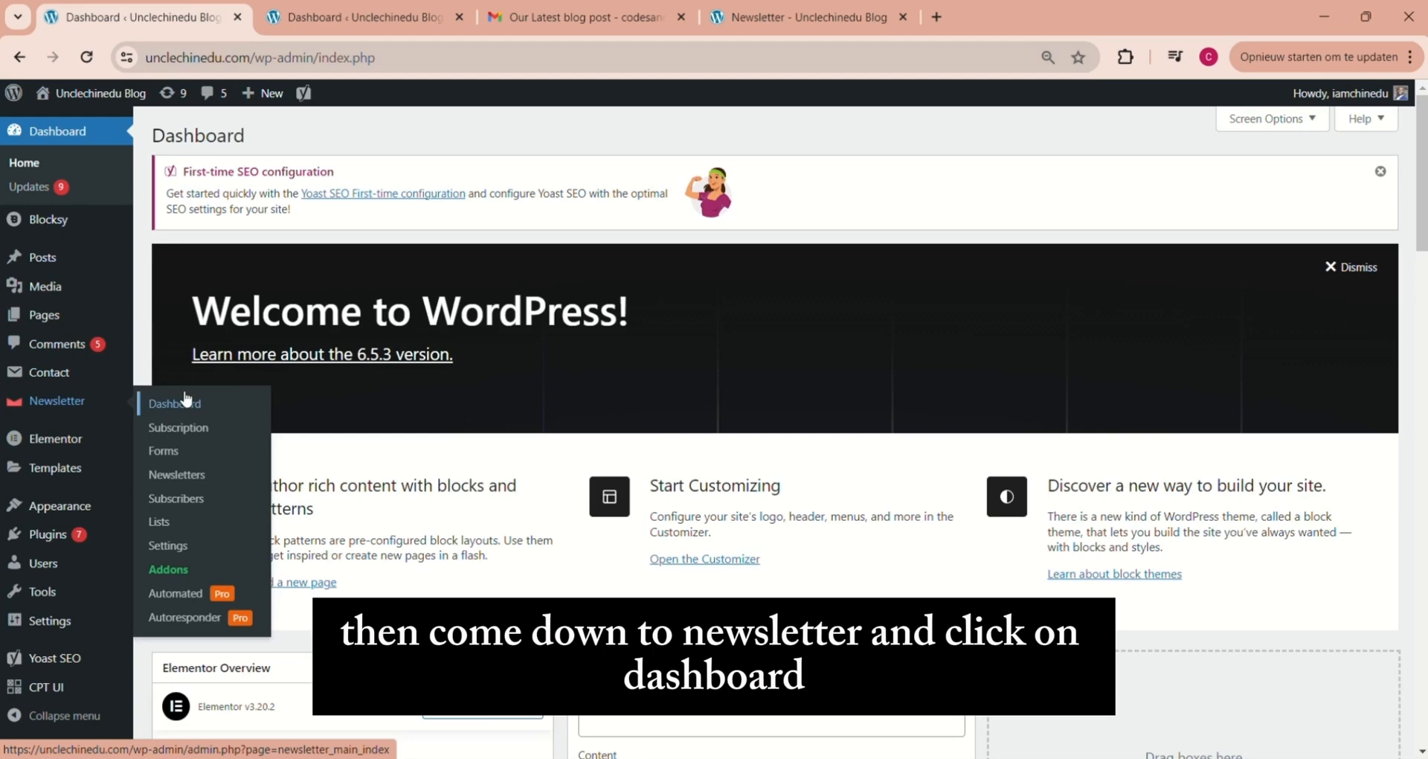
{"action": "left_click", "coordinate": [161, 404]}
{"action": "mouse_move", "coordinate": [655, 132]}
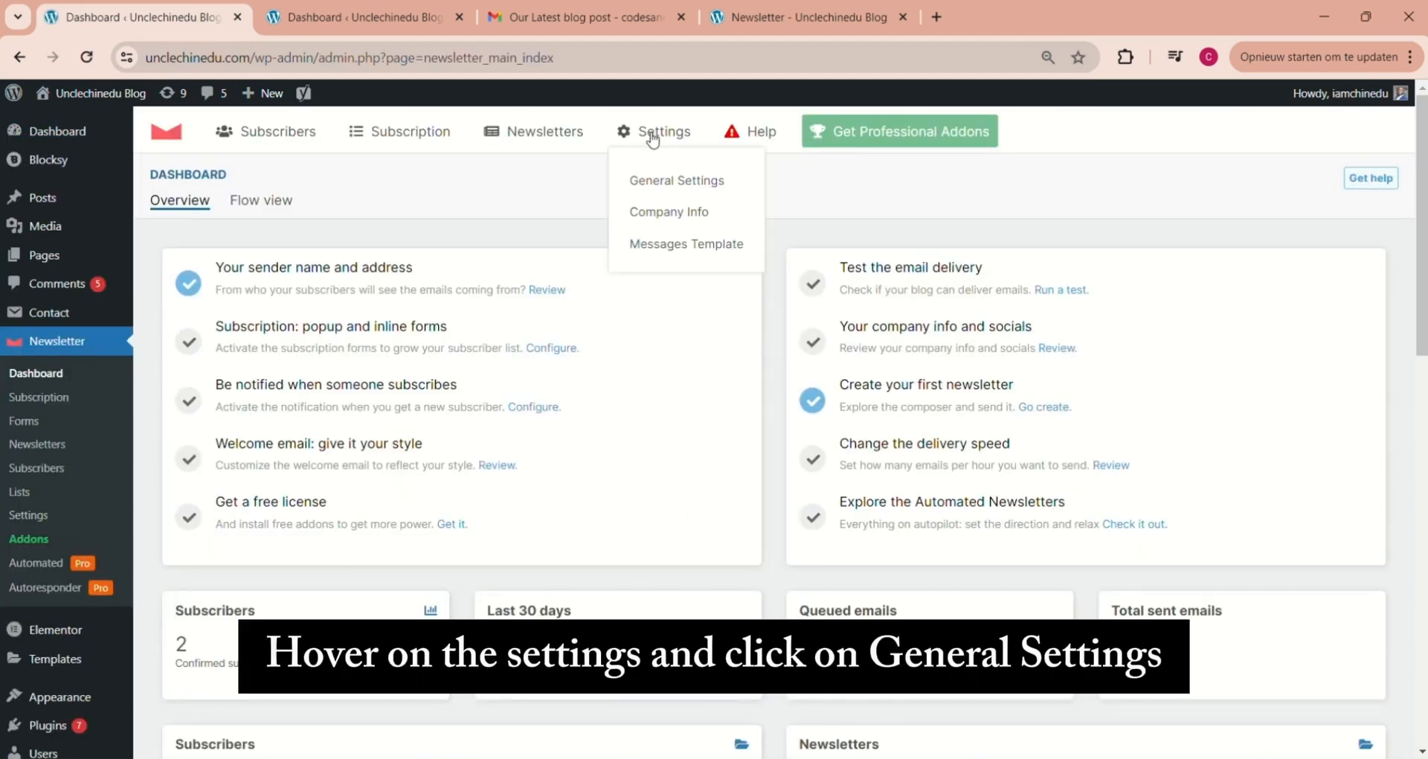
{"action": "left_click", "coordinate": [670, 192]}
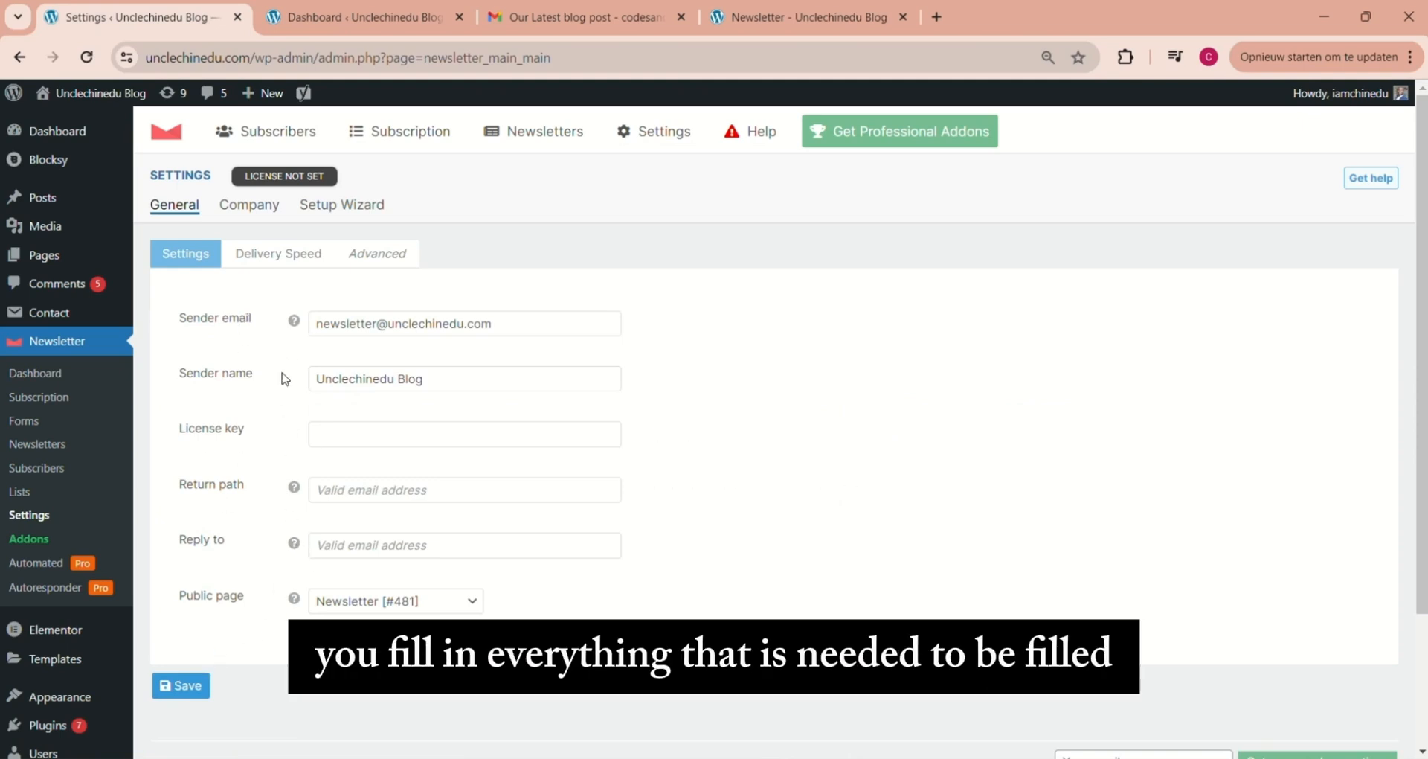
Review the Newsletter plugin's delivery speed limits and its company information, including the social accounts and general details
{"action": "left_click", "coordinate": [283, 254]}
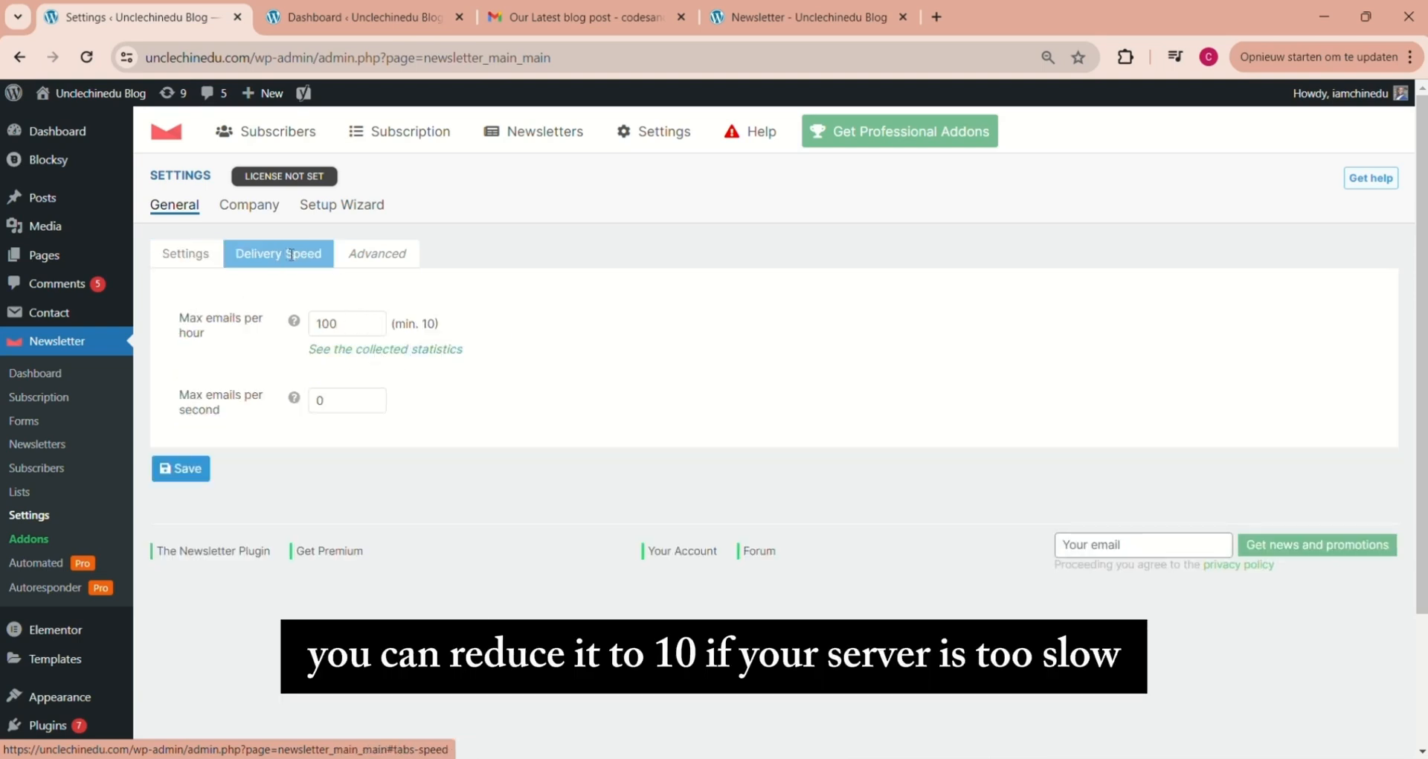
{"action": "left_click", "coordinate": [249, 208]}
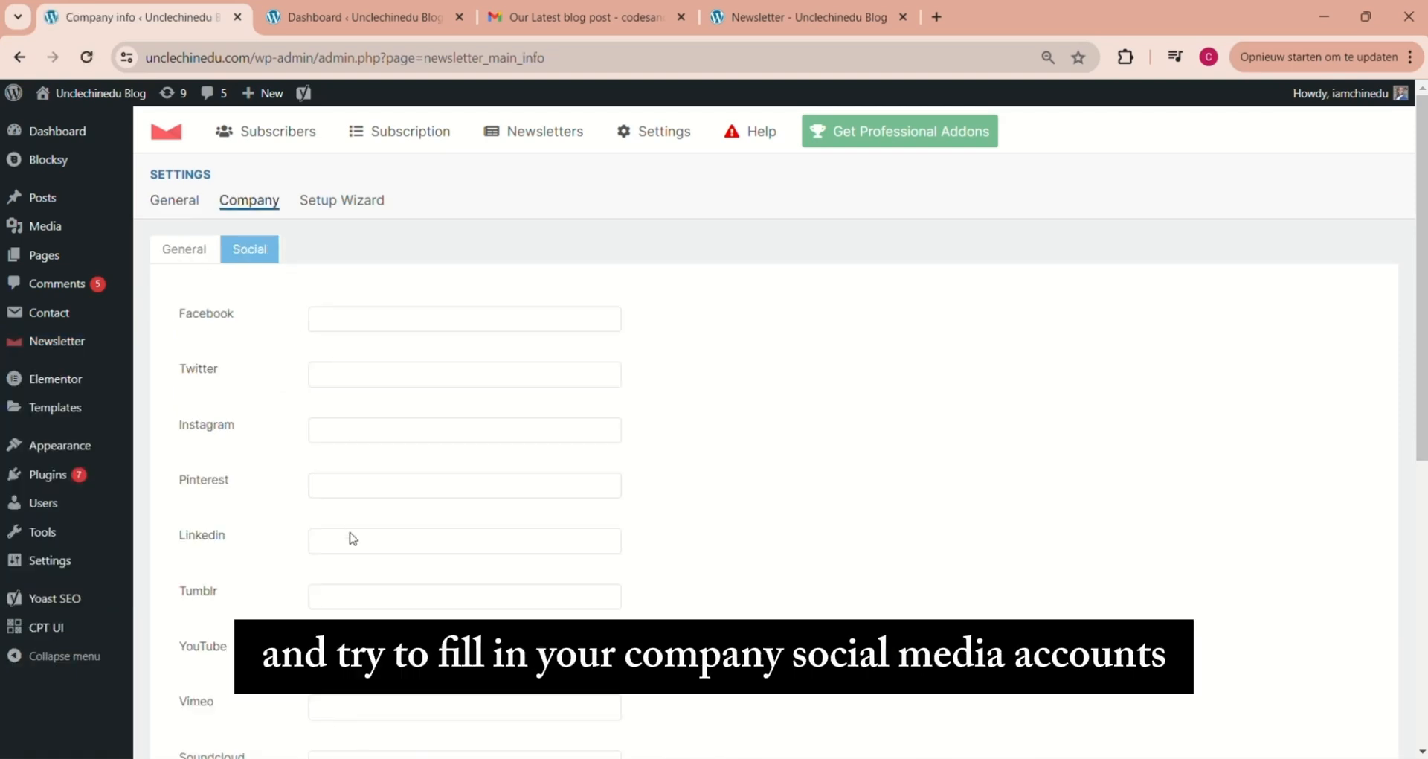
{"action": "left_click", "coordinate": [184, 253]}
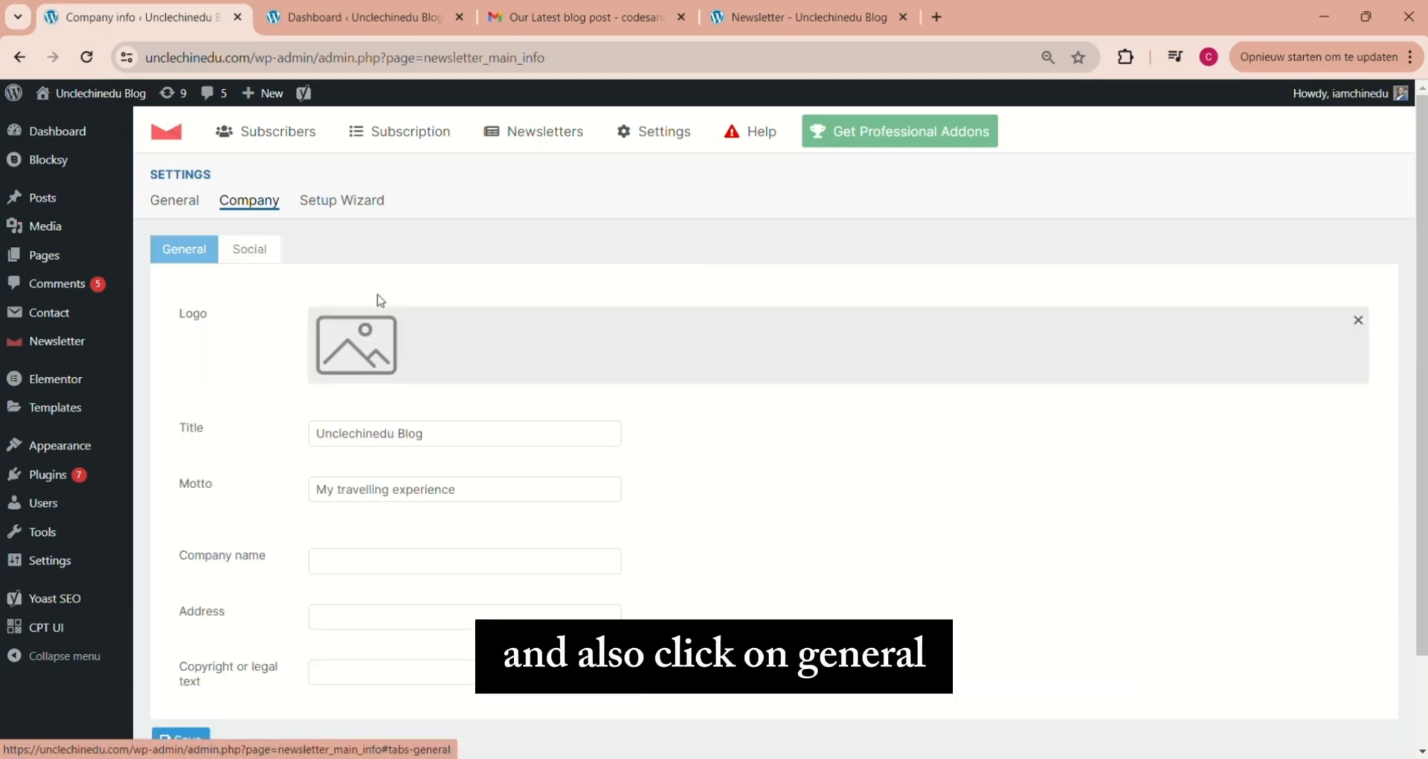